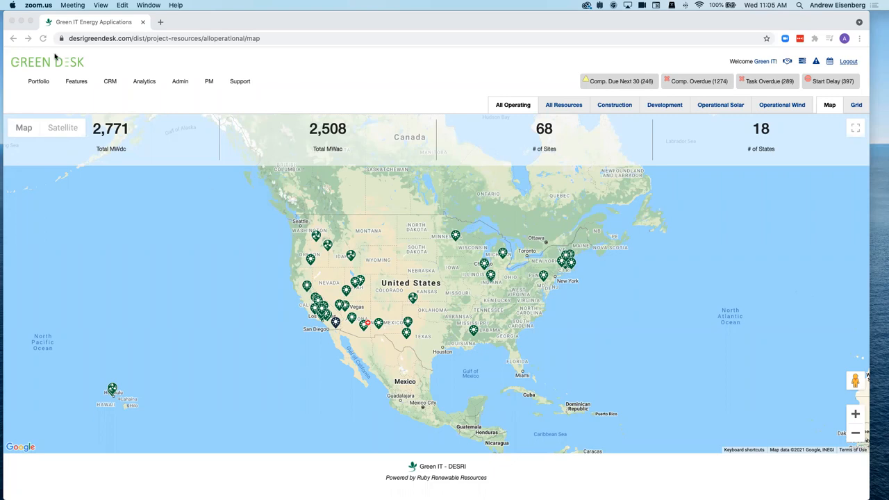
- Open Payment Manager from Features to list open commitments like Kalaeloa (KS2)'s $31,172.62 lease rent
click(80, 83)
click(80, 82)
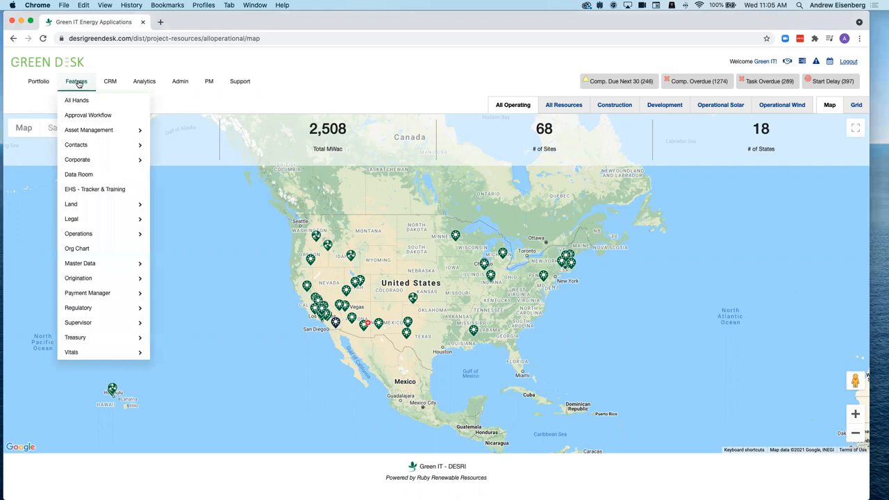
mouse_move(96, 265)
mouse_move(94, 297)
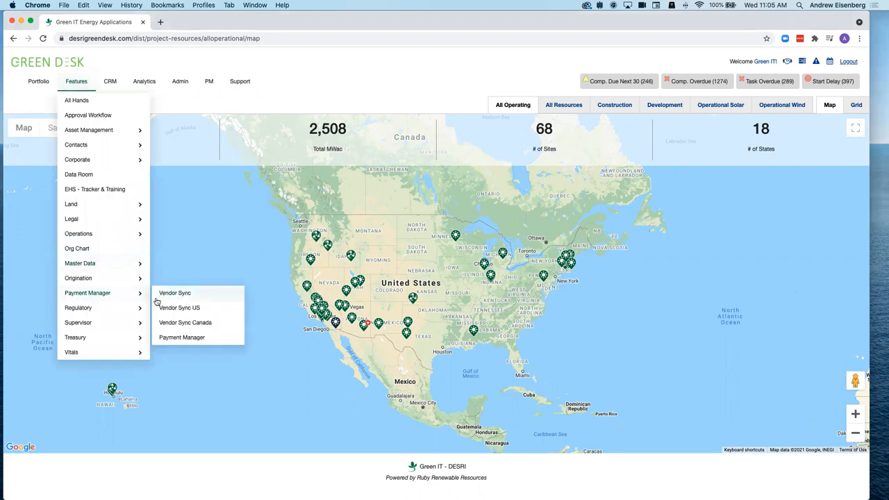
click(182, 337)
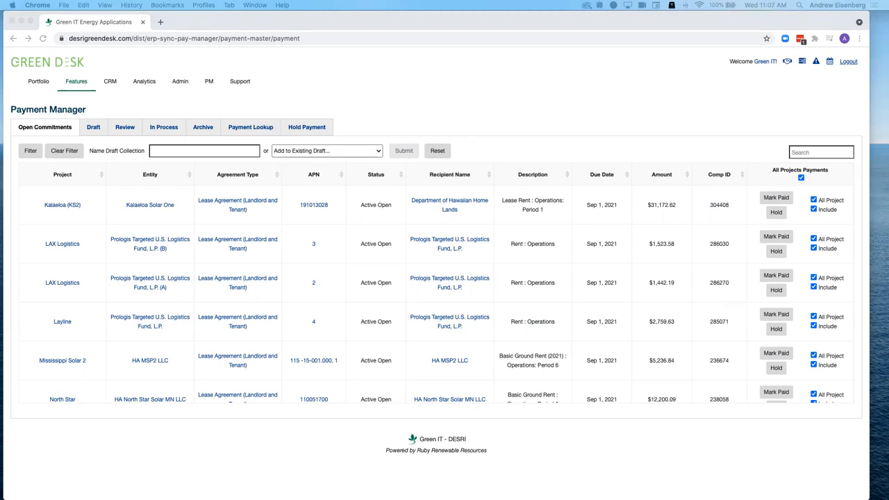
- Open the Kalaeloa (KS2) project from the Solar portfolio list
click(37, 83)
click(38, 82)
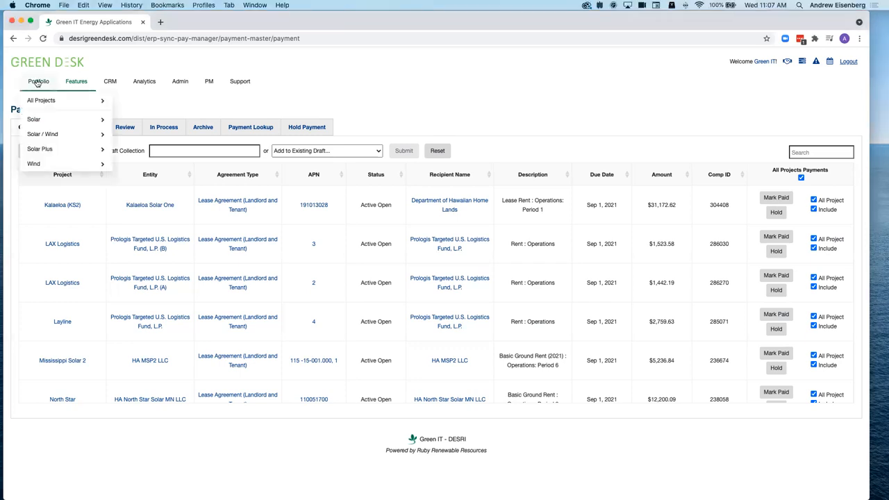
mouse_move(34, 119)
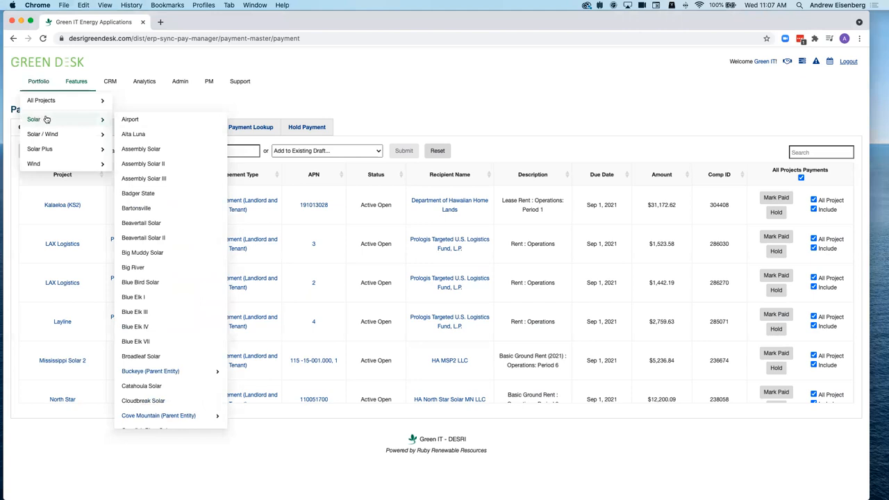
scroll(169, 282, down, 10)
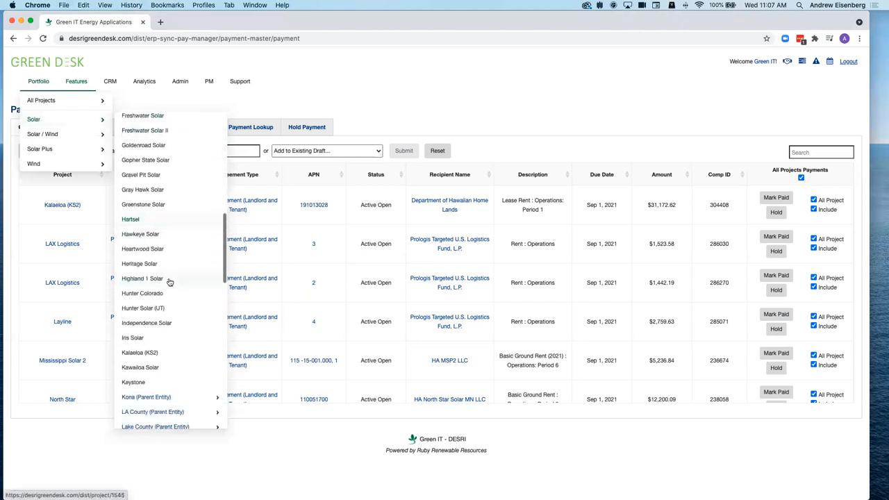
click(148, 354)
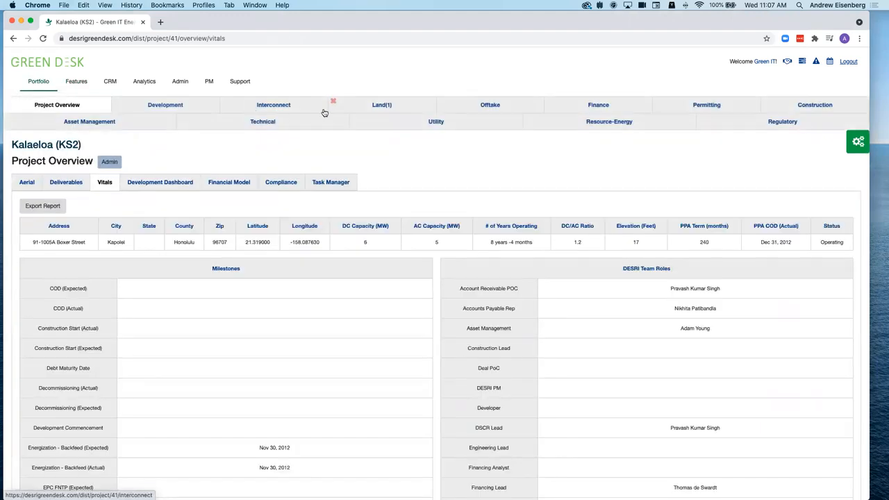
- Review the project's Land Compliance list, then show its Land Entities
click(380, 105)
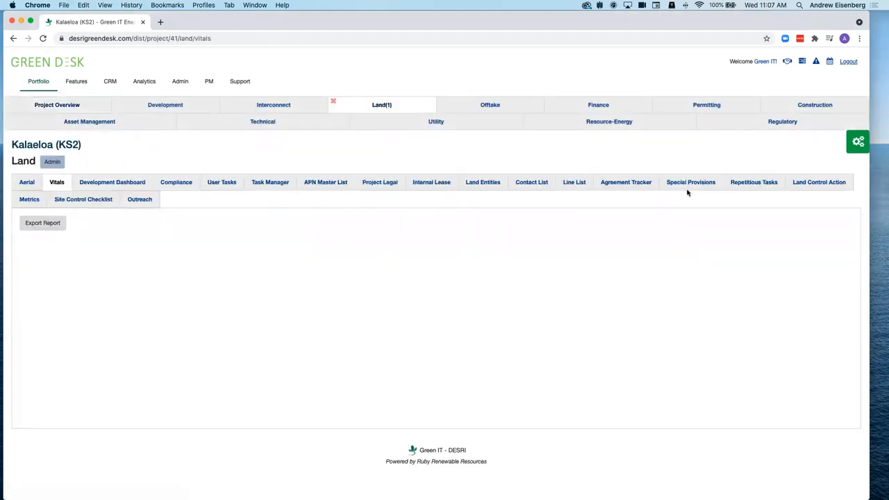
click(169, 184)
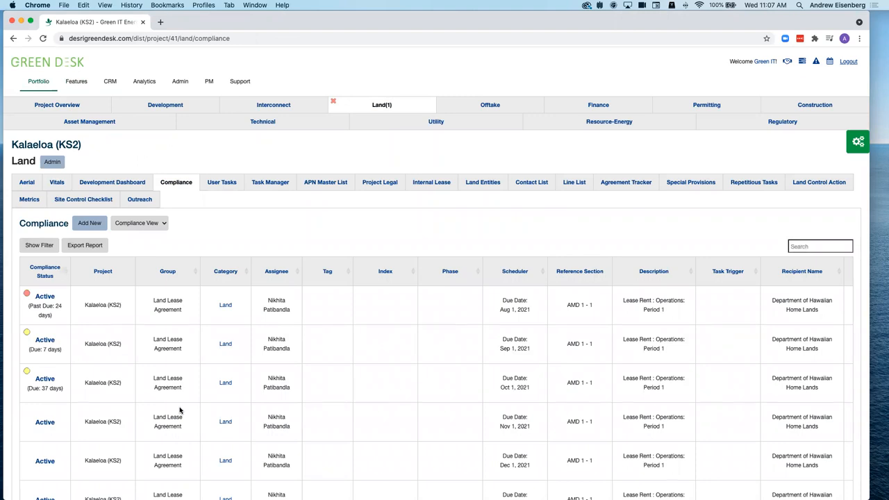
scroll(226, 428, down, 5)
scroll(226, 428, up, 5)
click(478, 181)
- Inspect Kalaeloa Solar One's Compliance and Entity Agreement details
click(82, 270)
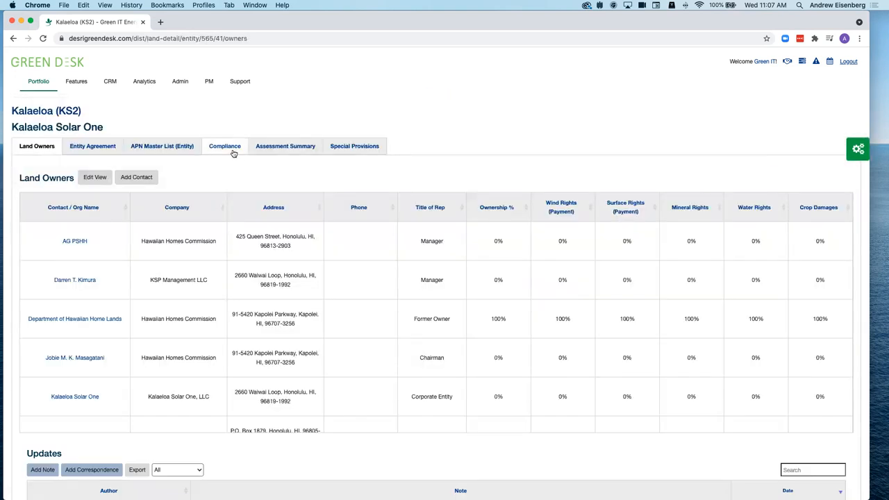
click(229, 149)
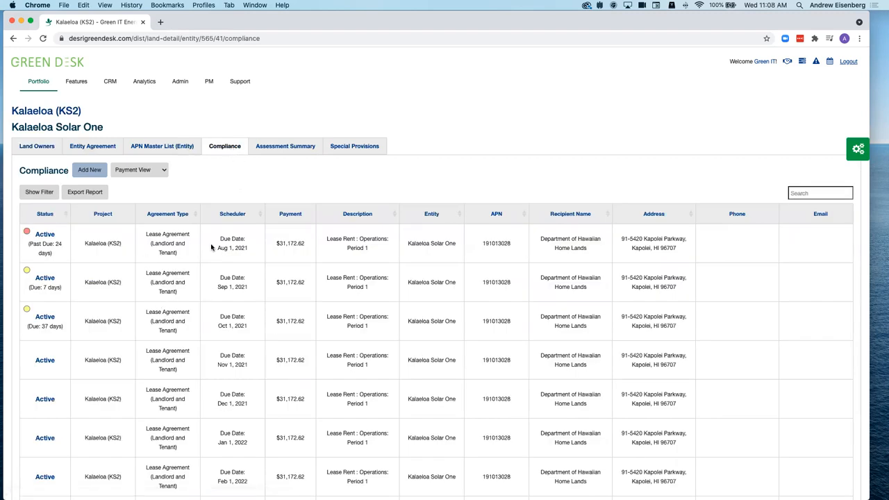
click(90, 148)
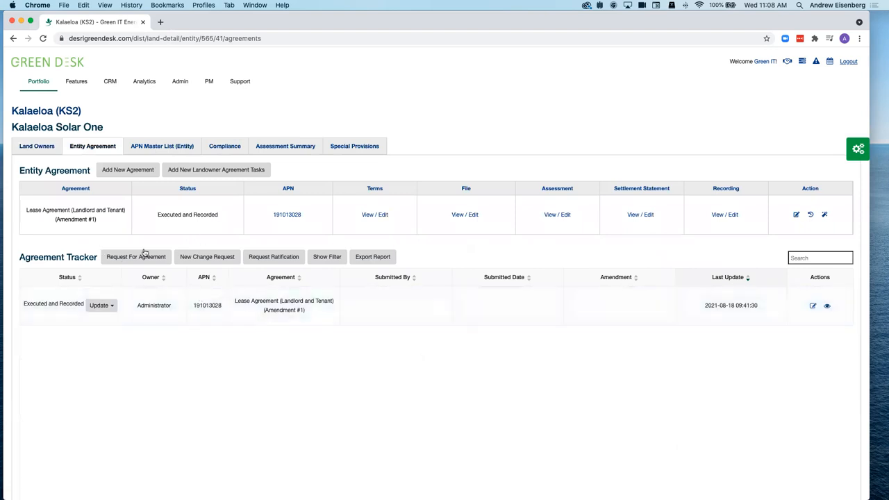
- Switch the project's Land Compliance list to Payment View showing $31,172.62 monthly lease rent
click(39, 115)
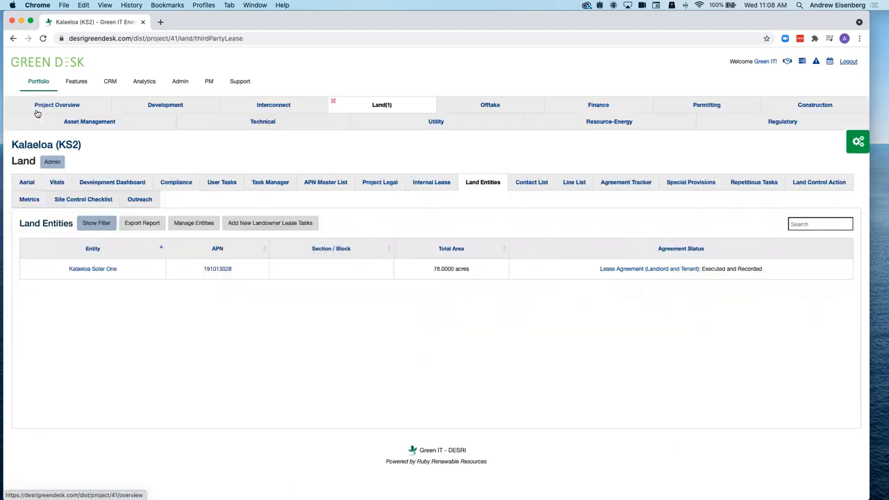
click(178, 189)
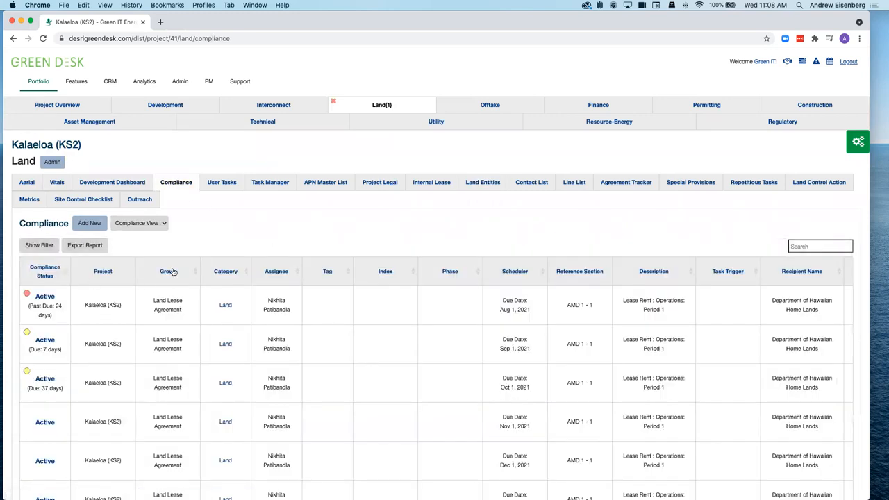
scroll(332, 362, down, 10)
scroll(332, 362, up, 10)
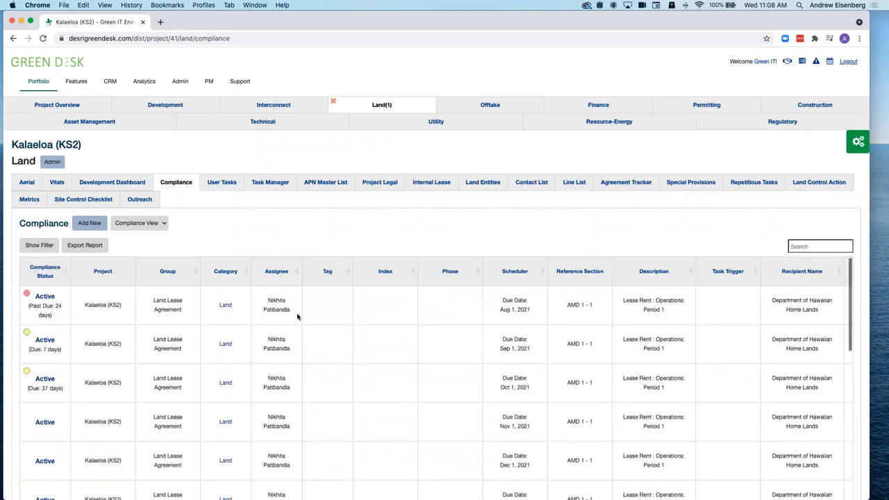
click(139, 223)
click(141, 230)
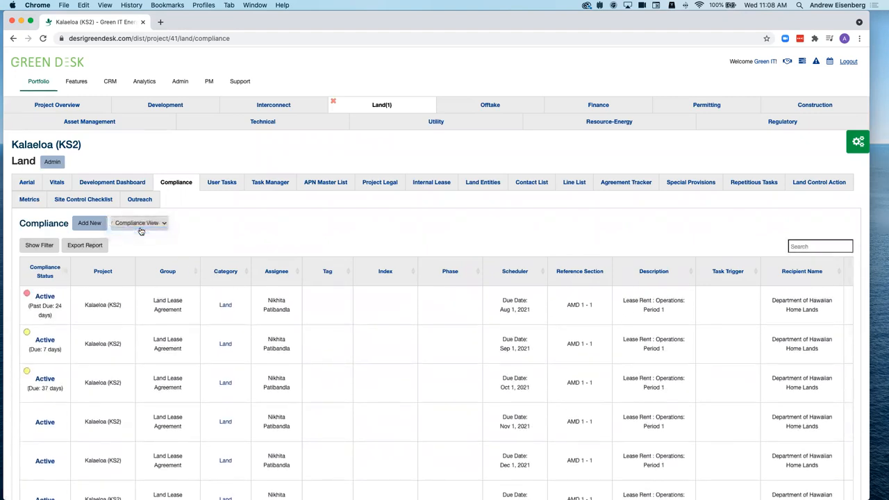
scroll(413, 370, down, 5)
scroll(412, 370, up, 10)
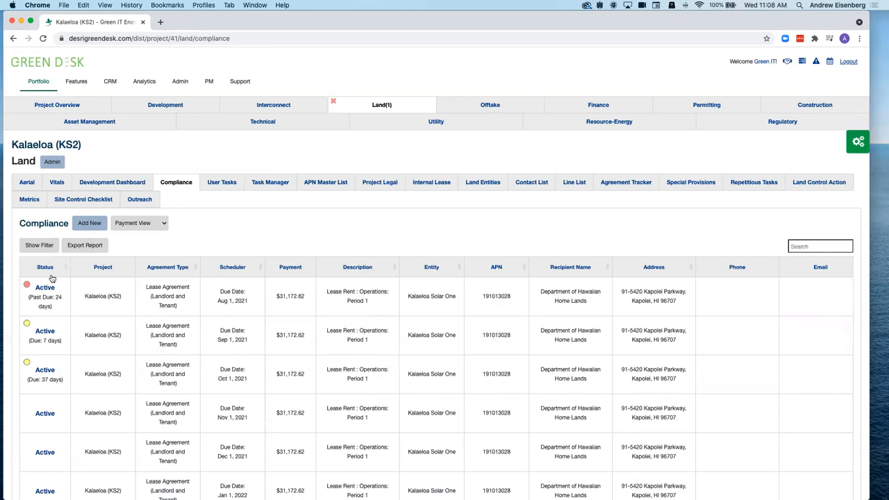
- Reopen Payment Manager and scroll through the Open Commitments table led by Kalaeloa (KS2)'s Sep 1, 2021 rent
click(77, 82)
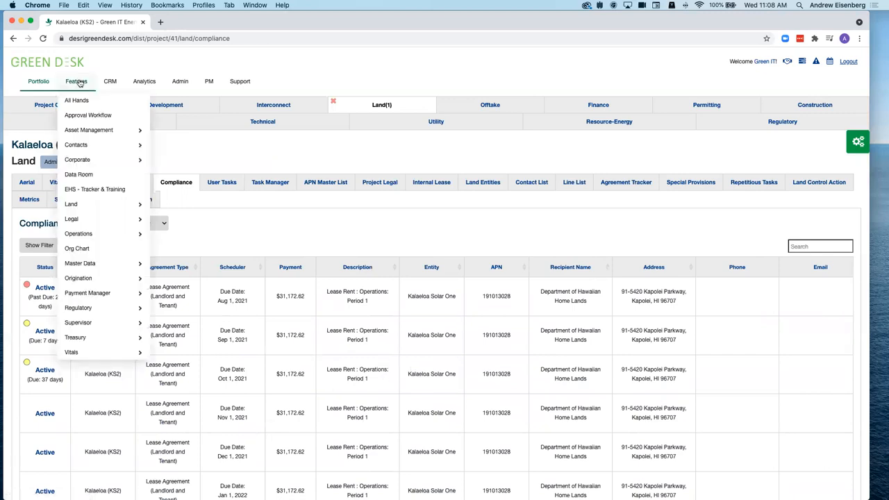
click(179, 337)
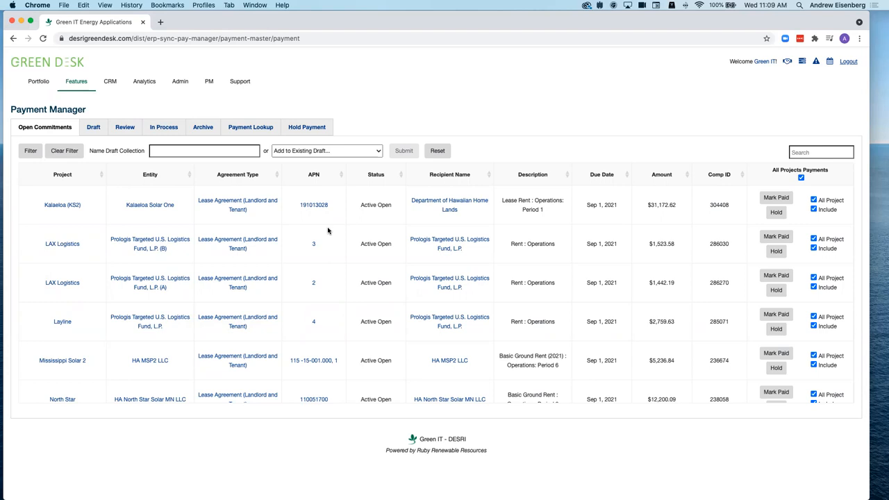
scroll(328, 230, down, 10)
scroll(327, 230, up, 10)
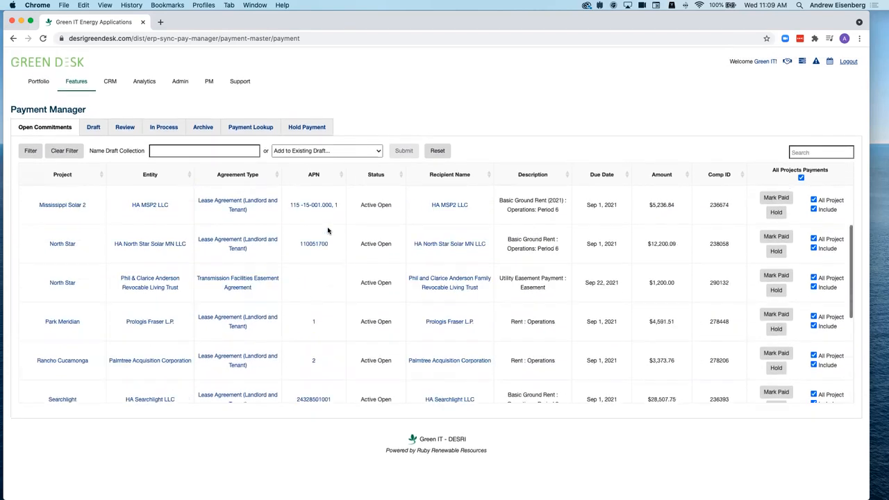
scroll(327, 230, down, 10)
scroll(328, 231, up, 10)
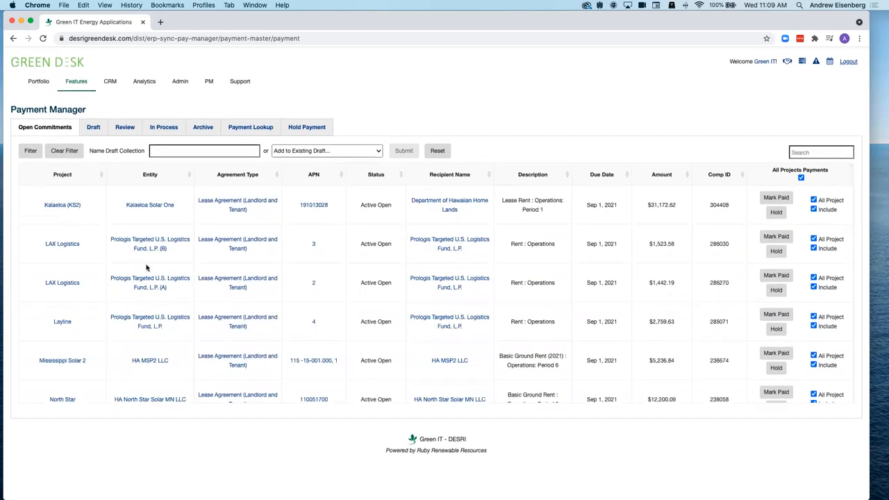
- In the payment filter, try Early Stage and Mid To Late Stage Development project statuses
click(31, 152)
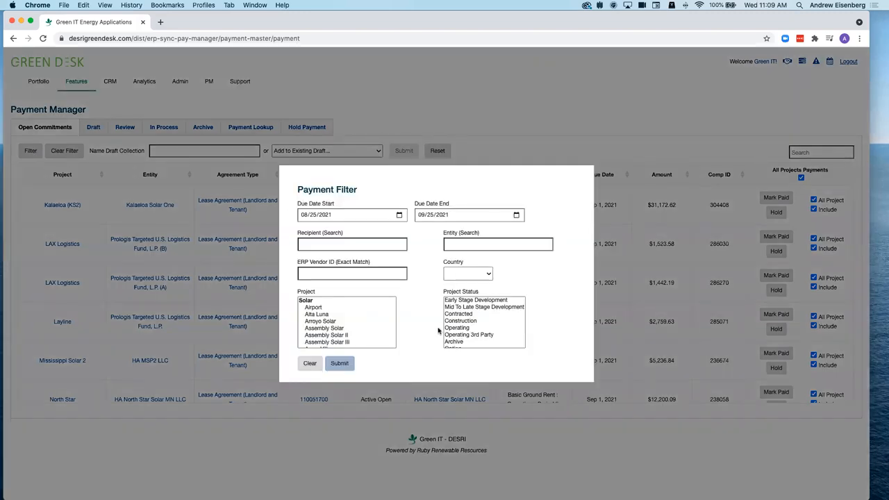
click(464, 300)
scroll(380, 319, down, 1)
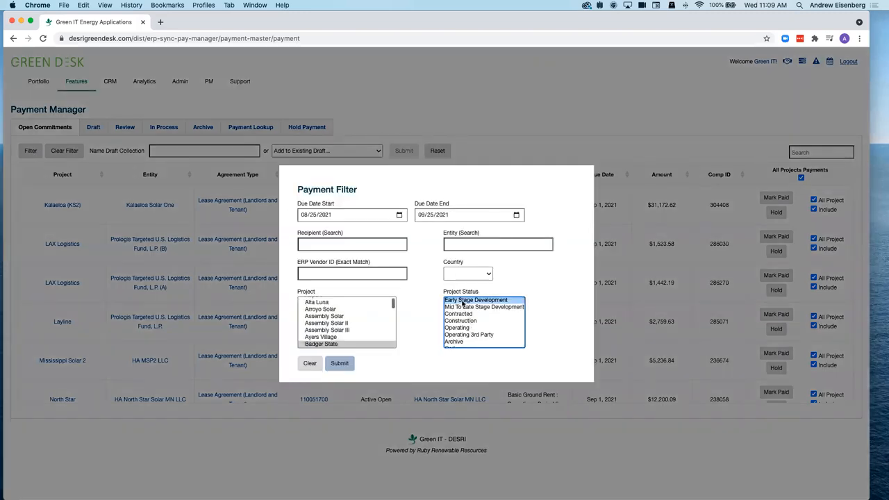
scroll(379, 319, down, 5)
scroll(380, 321, up, 8)
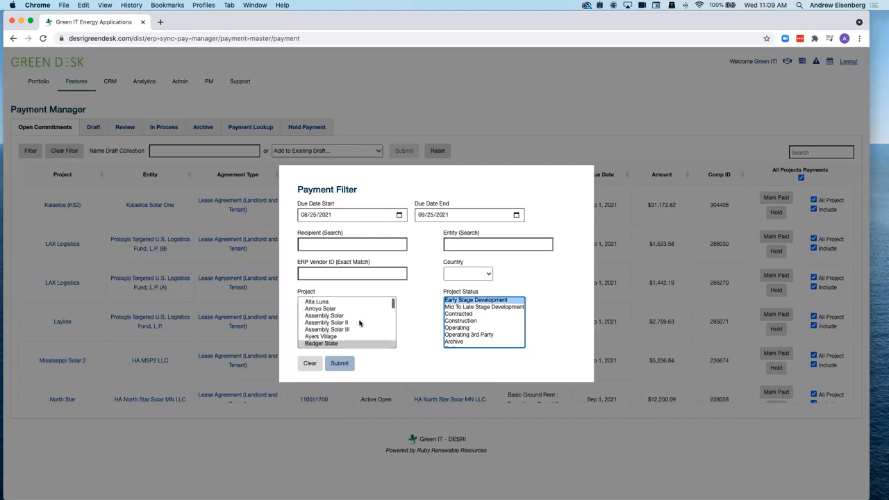
click(462, 307)
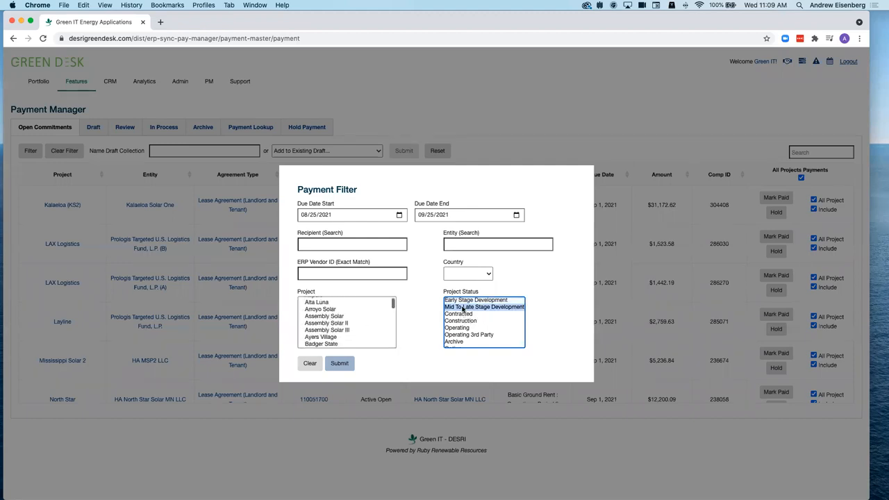
scroll(334, 321, down, 15)
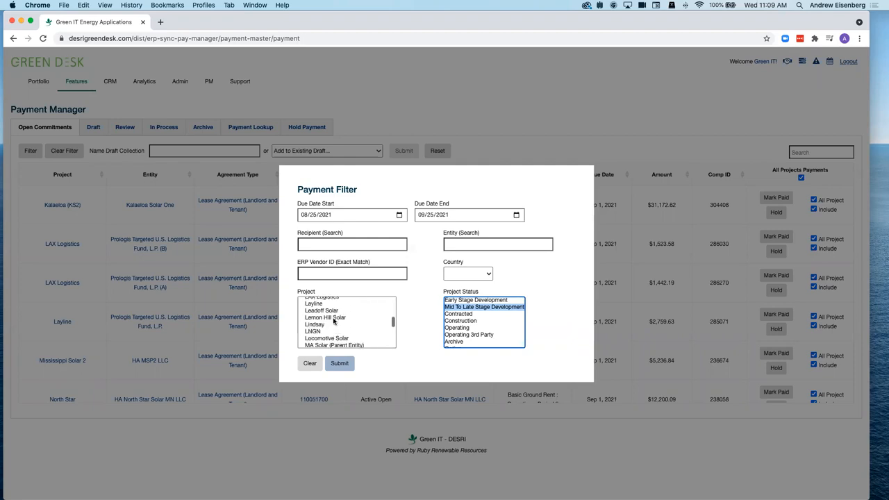
scroll(334, 321, up, 15)
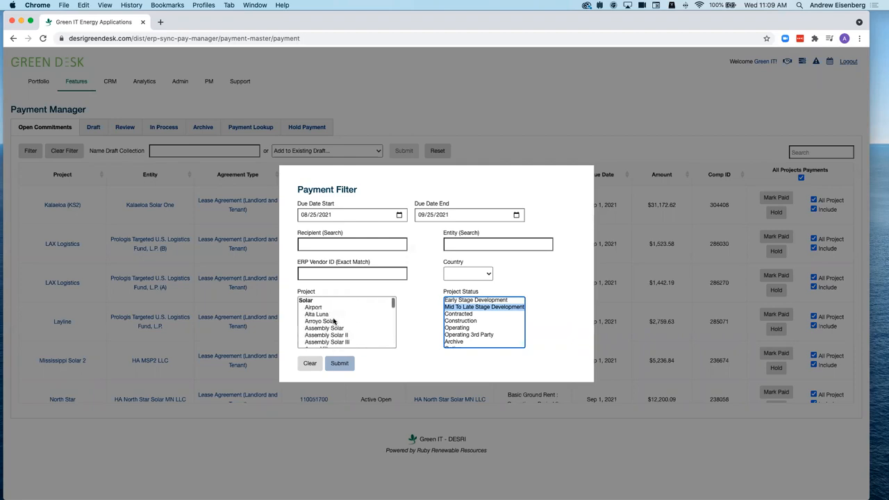
- Settle the project status filter on Contracted, with due dates 08/25/2021 to 09/25/2021, and close it
click(463, 327)
scroll(362, 321, up, 2)
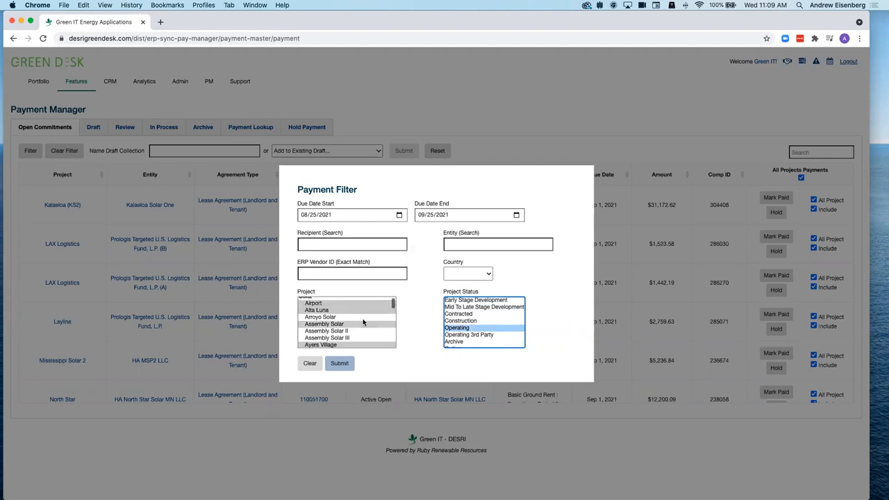
click(452, 314)
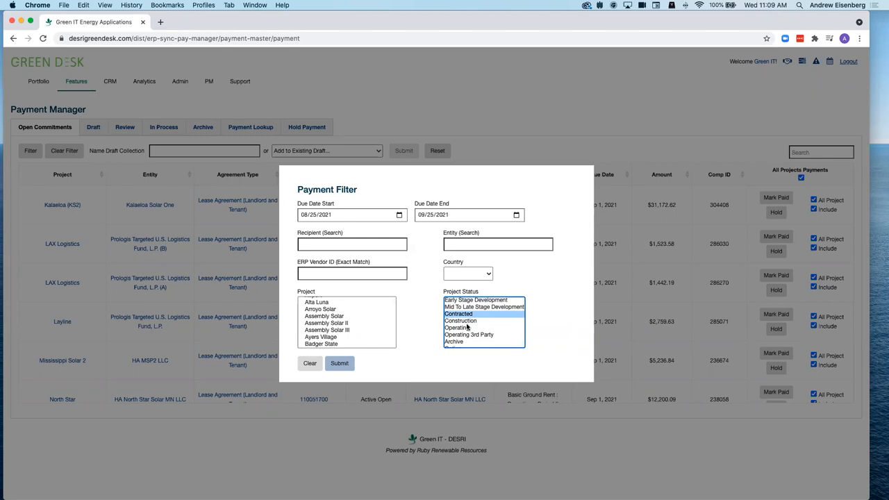
scroll(351, 325, up, 2)
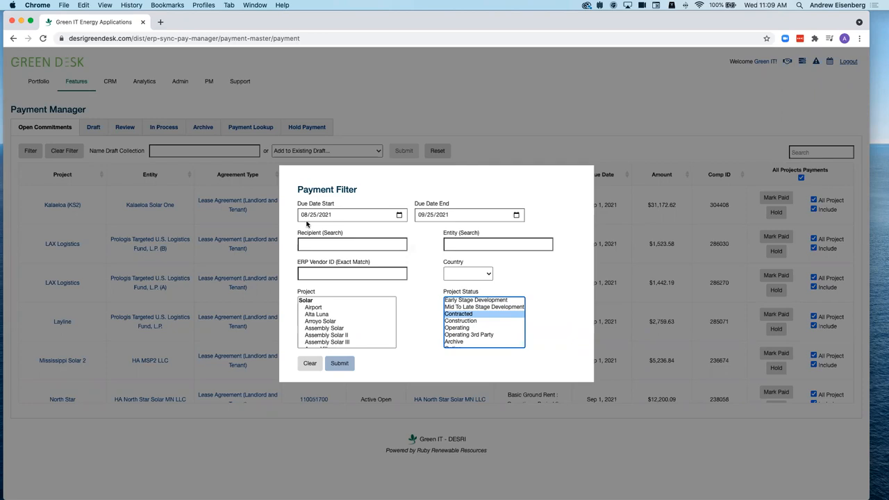
click(507, 149)
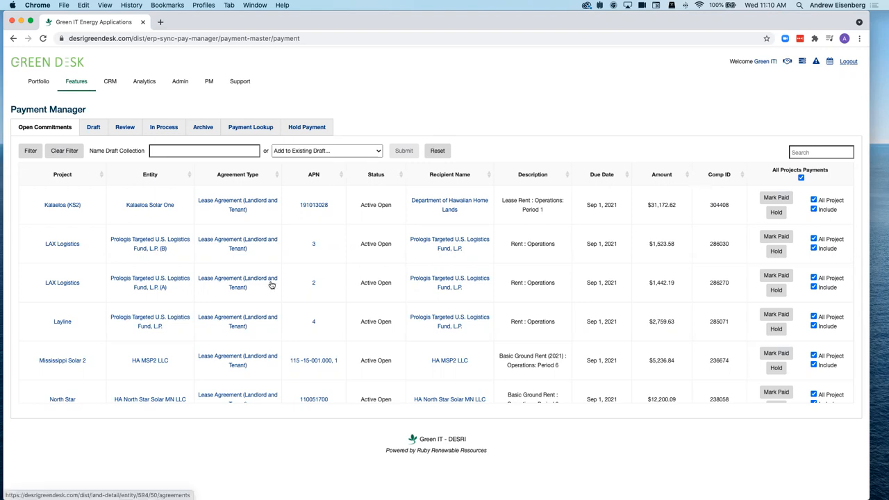
- Check the test3 draft collection, then show the Review list holding Test from 8/13/21
click(95, 132)
click(121, 184)
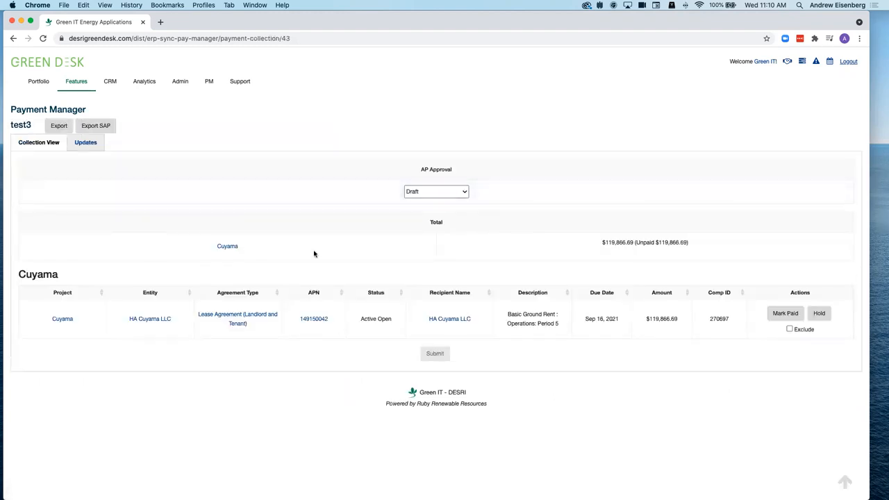
click(29, 107)
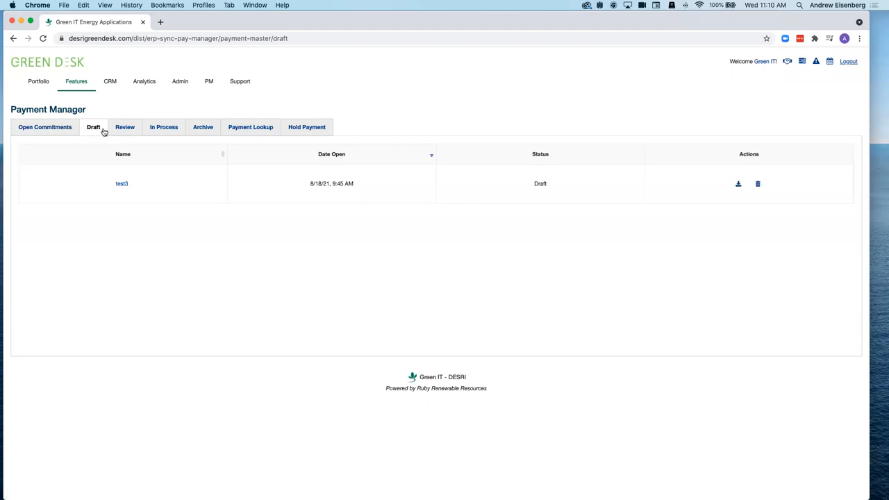
click(129, 131)
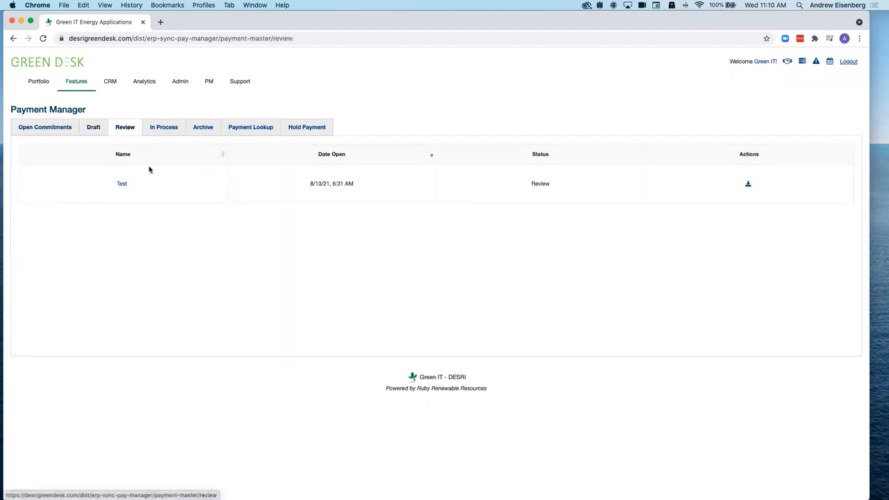
- Inspect the Test review collection, then show the empty In Process list
click(122, 185)
scroll(208, 360, down, 4)
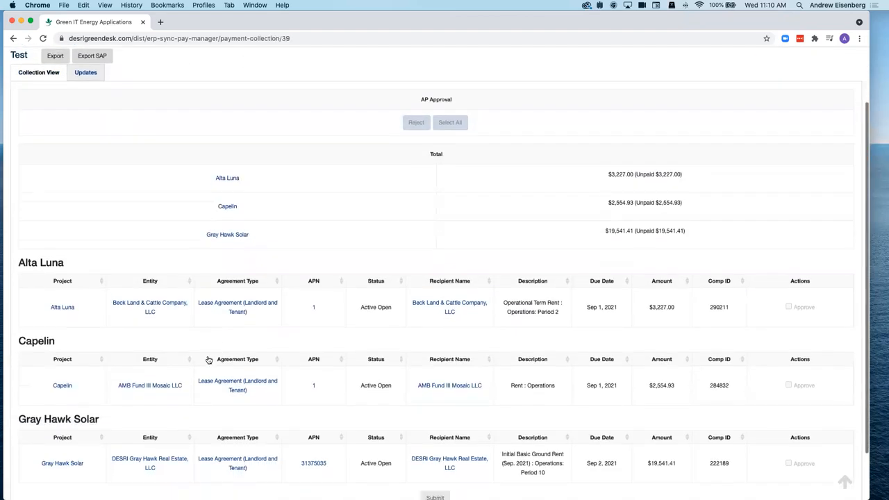
scroll(208, 359, up, 4)
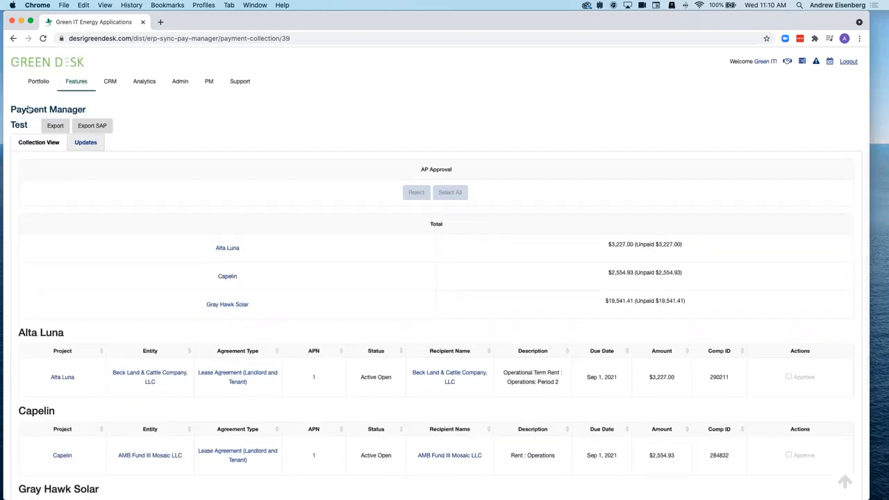
click(29, 106)
click(163, 129)
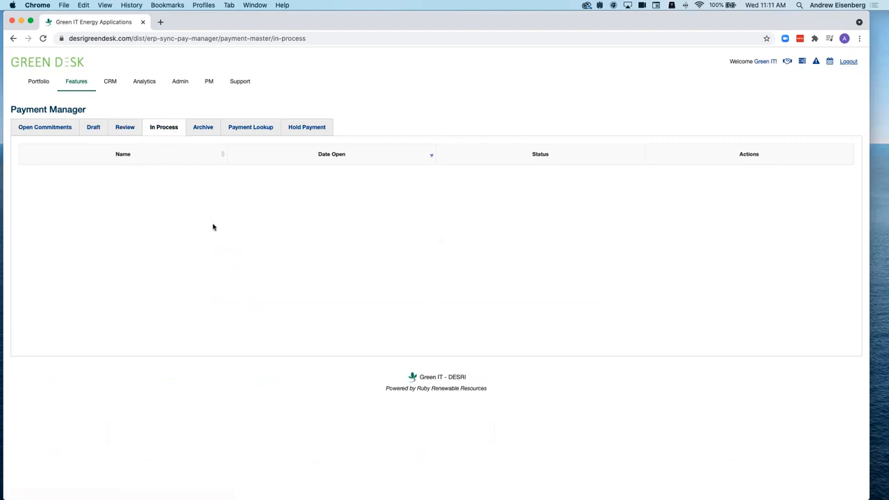
- Inspect the approved Test 2 collection from 8/18/21 in the Archive list
click(200, 129)
click(120, 184)
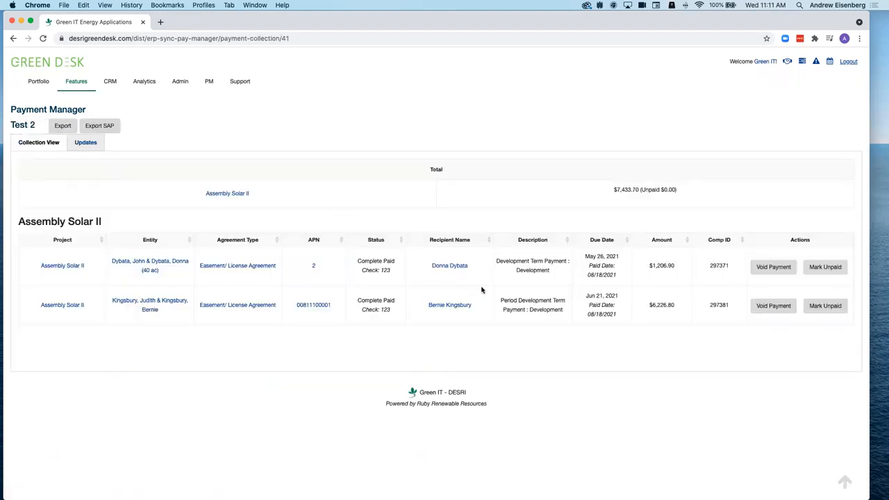
click(29, 111)
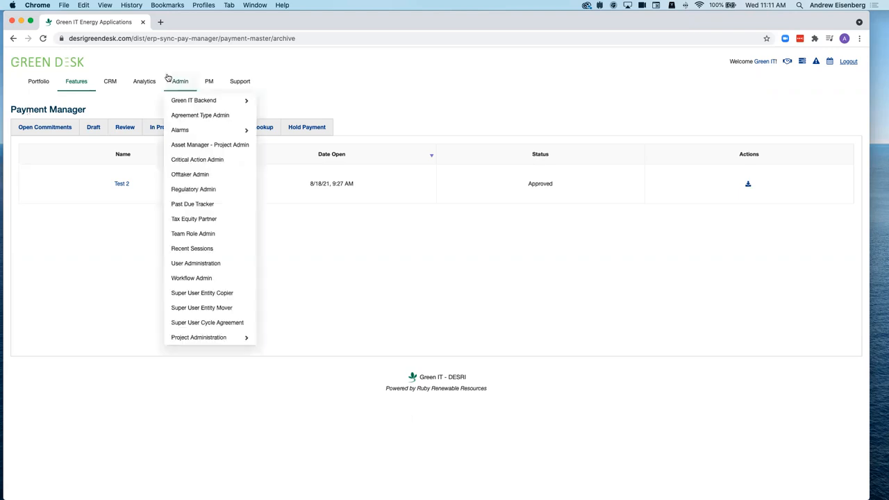
- Cycle through the Open Commitments, Draft, Review, In Process and Archive lists, ending on Payment Lookup
click(52, 129)
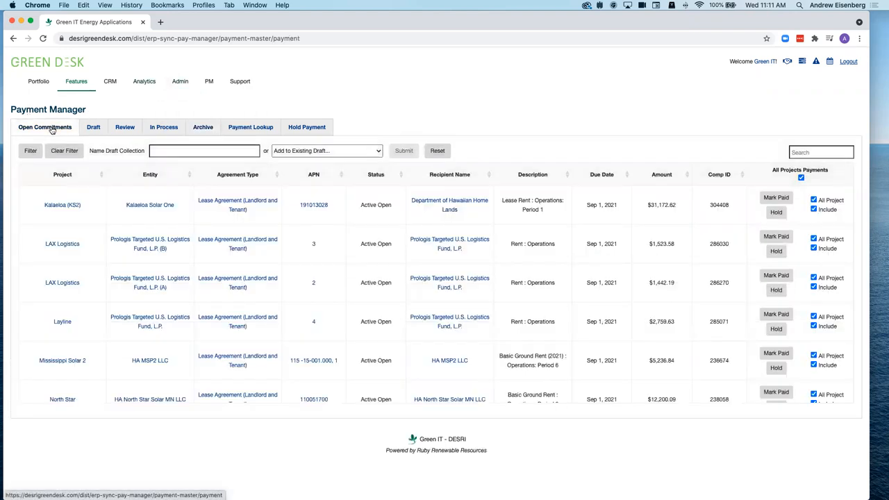
click(93, 127)
click(130, 129)
click(163, 128)
click(200, 128)
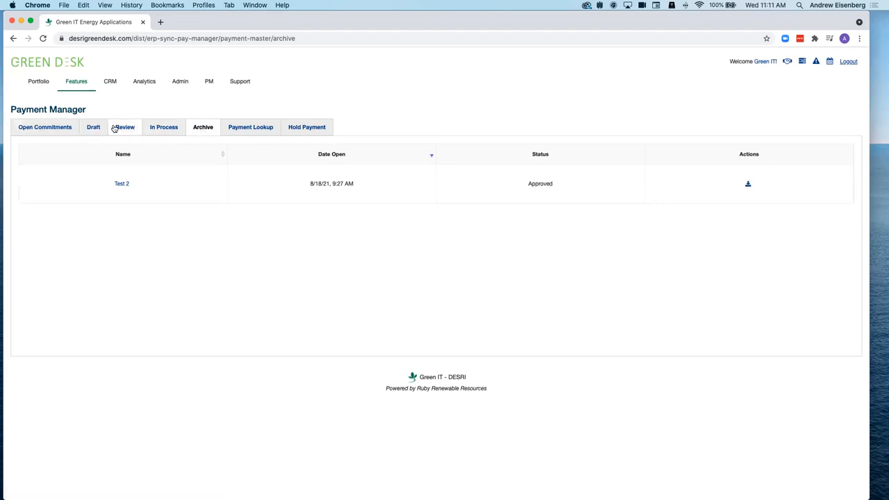
click(35, 128)
click(202, 129)
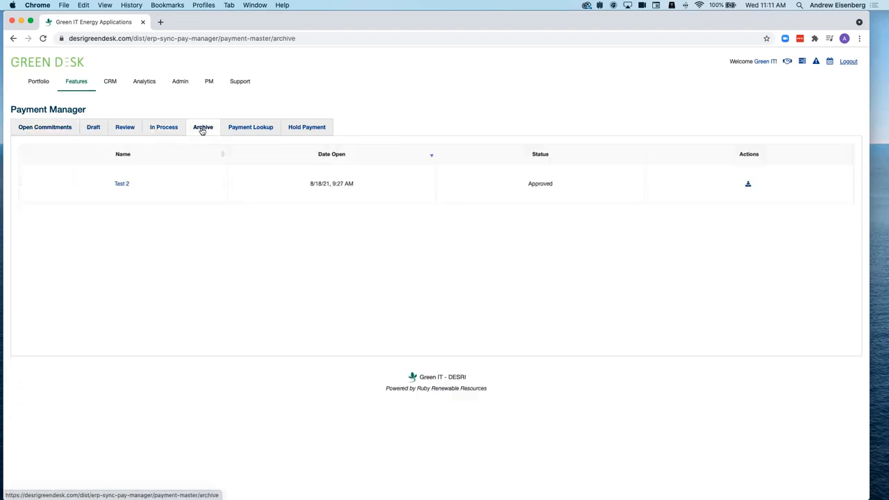
click(243, 129)
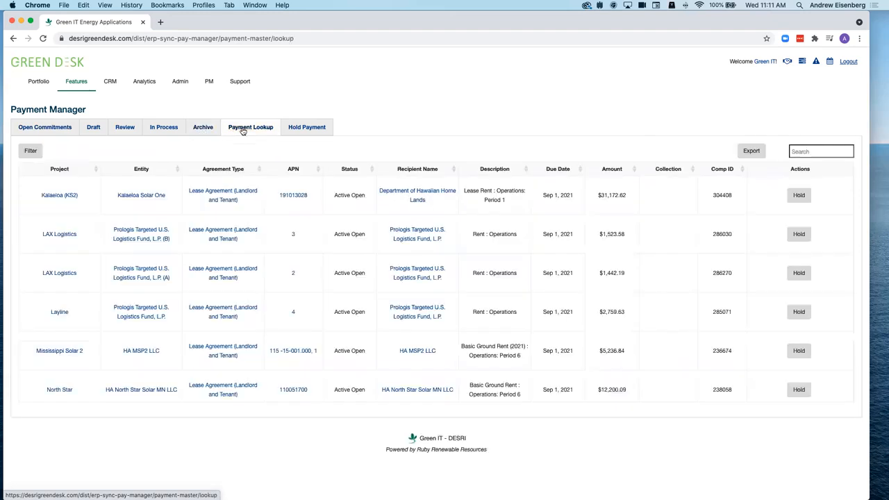
- Try the Unpaid and Paid lookup filters without applying, then show the empty Hold Payment list
click(31, 152)
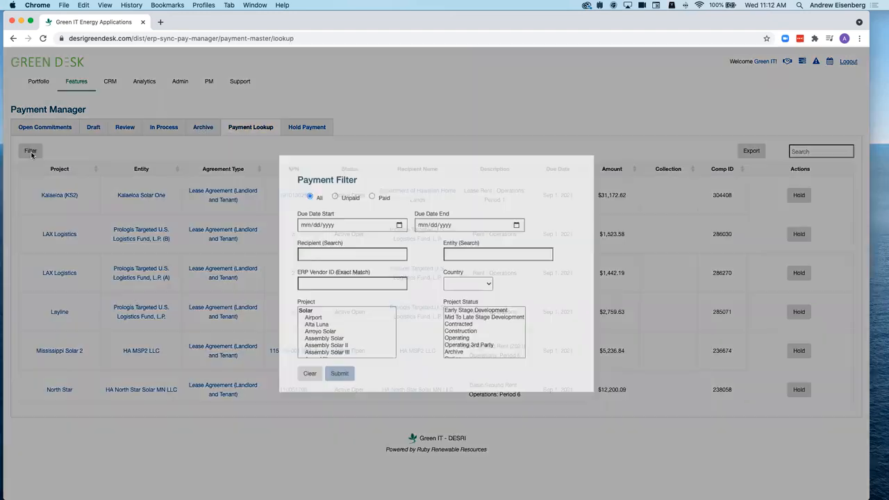
click(335, 198)
click(372, 198)
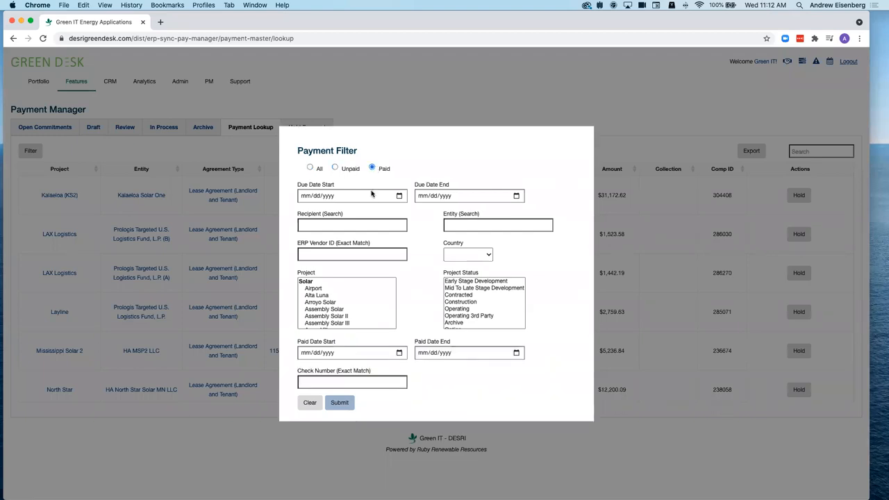
click(215, 159)
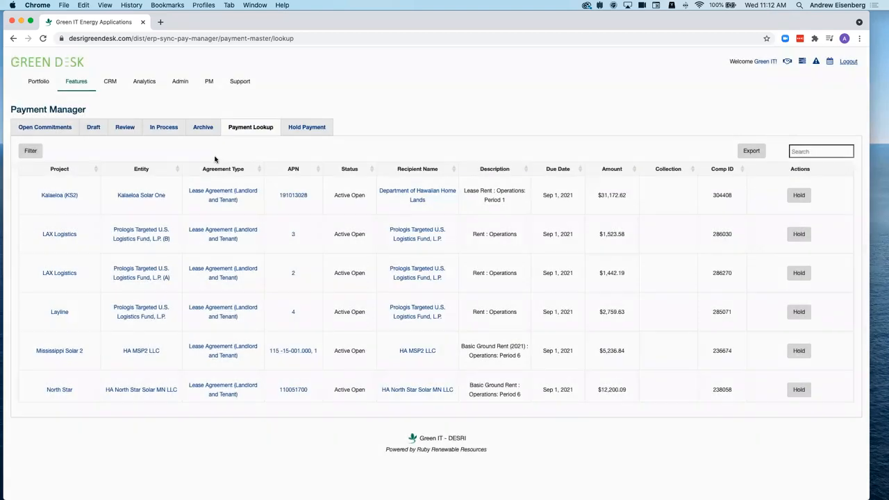
click(311, 129)
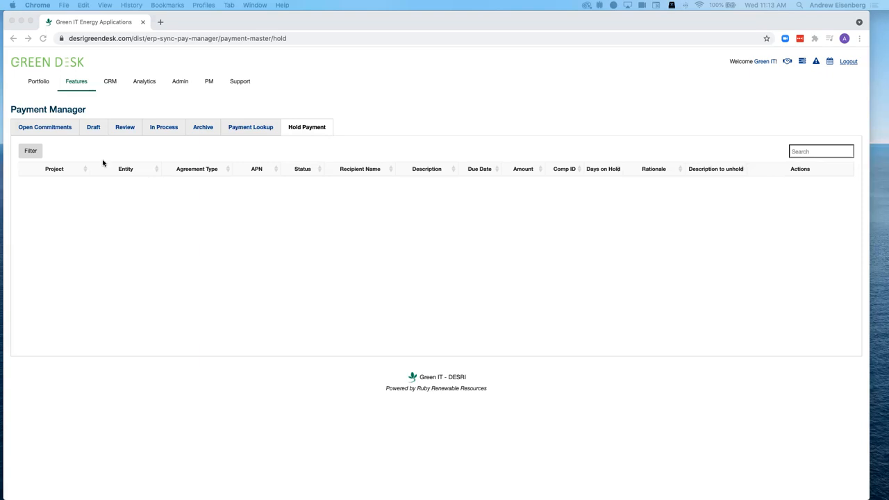
- Return to Open Commitments, led by Kalaeloa (KS2)'s $31,172.62 lease rent due Sep 1, 2021
click(29, 127)
click(28, 127)
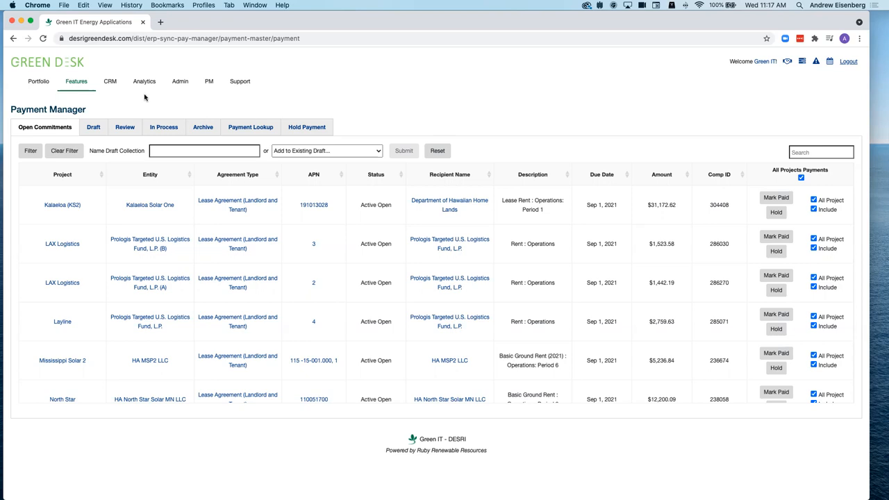
mouse_move(64, 83)
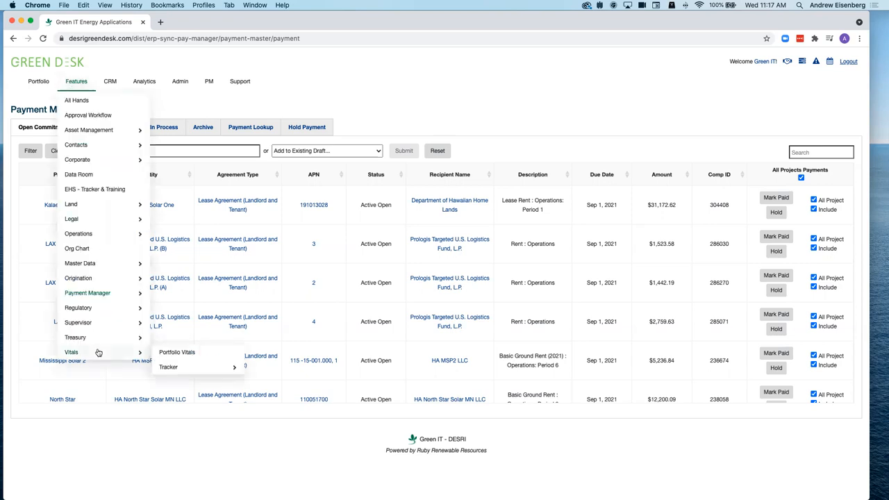
mouse_move(81, 295)
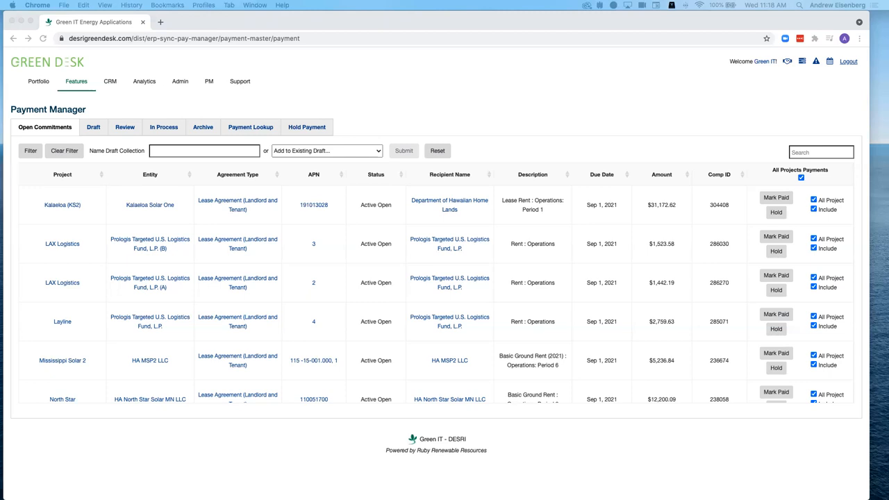
drag(0, 42, 343, 52)
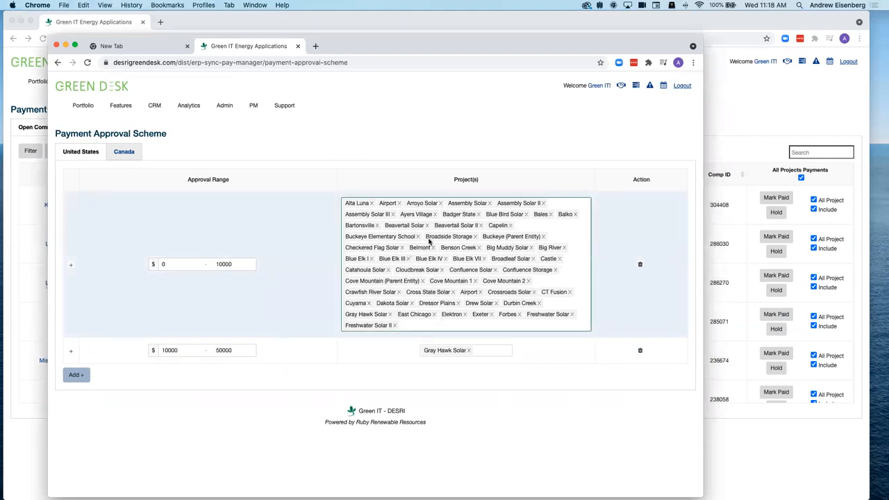
click(179, 264)
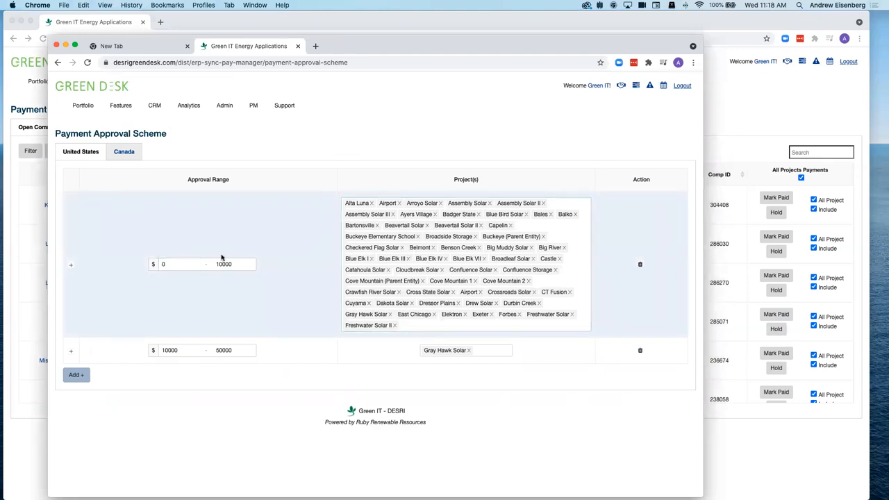
click(408, 218)
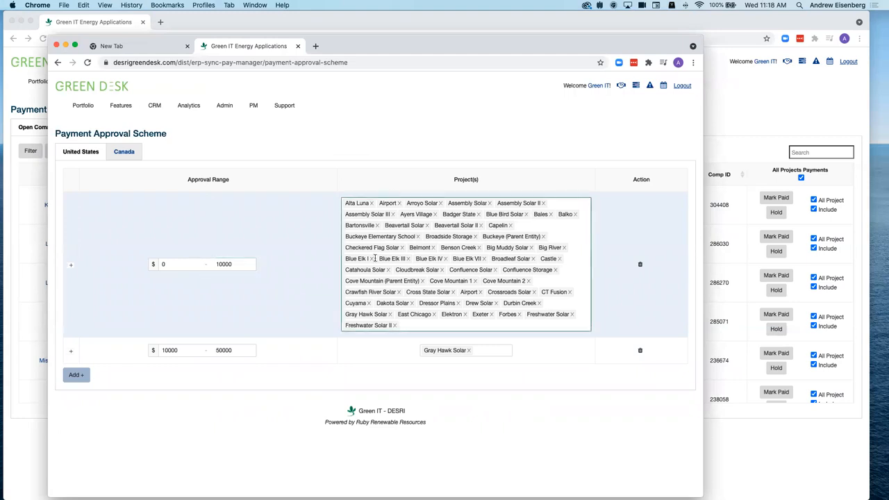
click(71, 265)
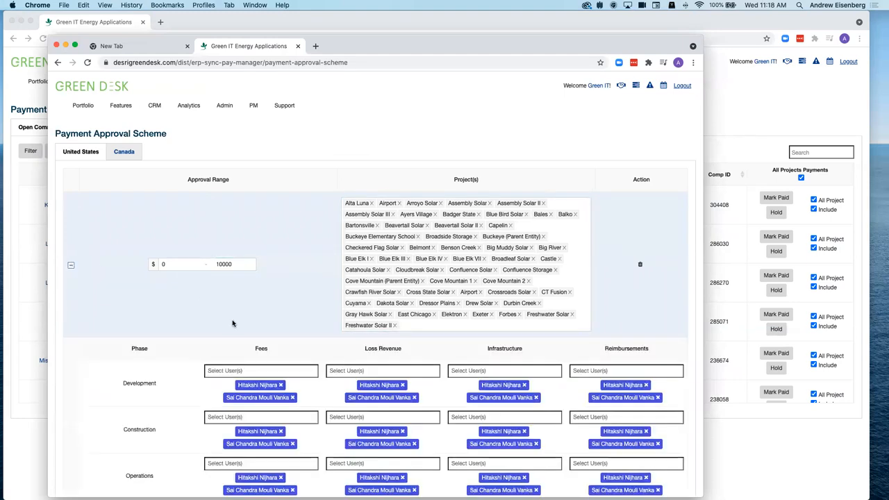
scroll(232, 321, down, 3)
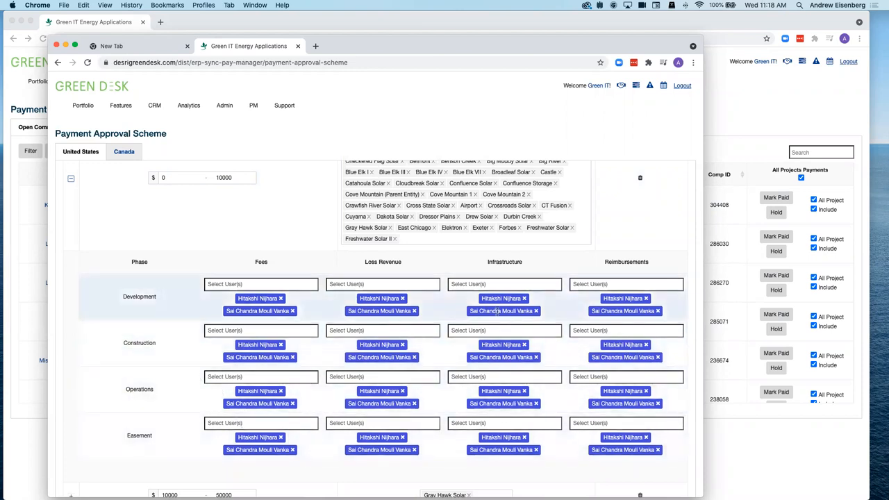
scroll(496, 312, up, 2)
scroll(496, 312, up, 2)
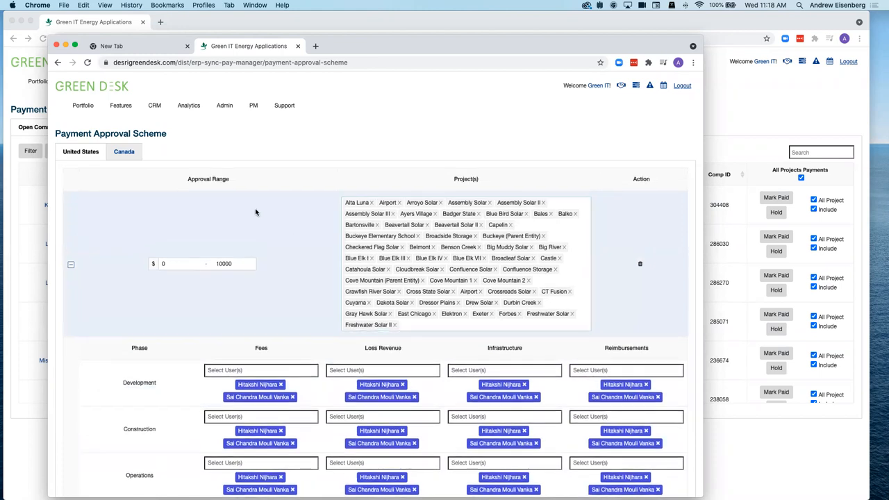
scroll(331, 245, down, 4)
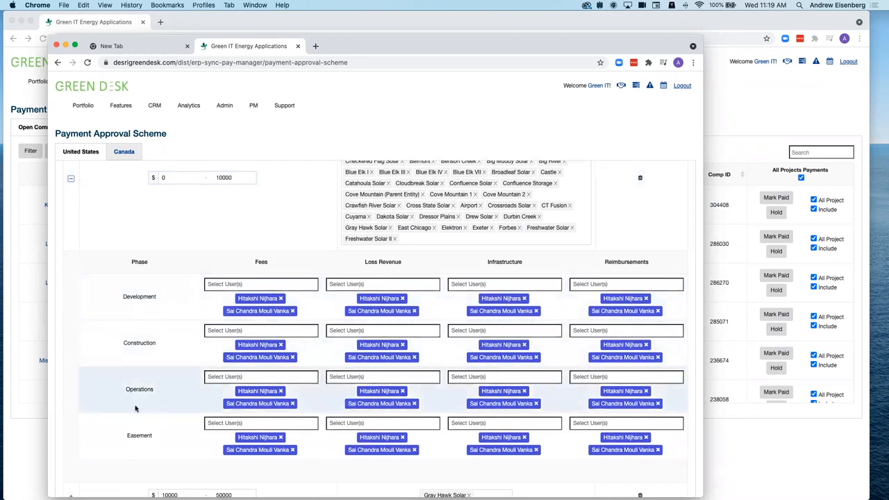
scroll(135, 409, down, 1)
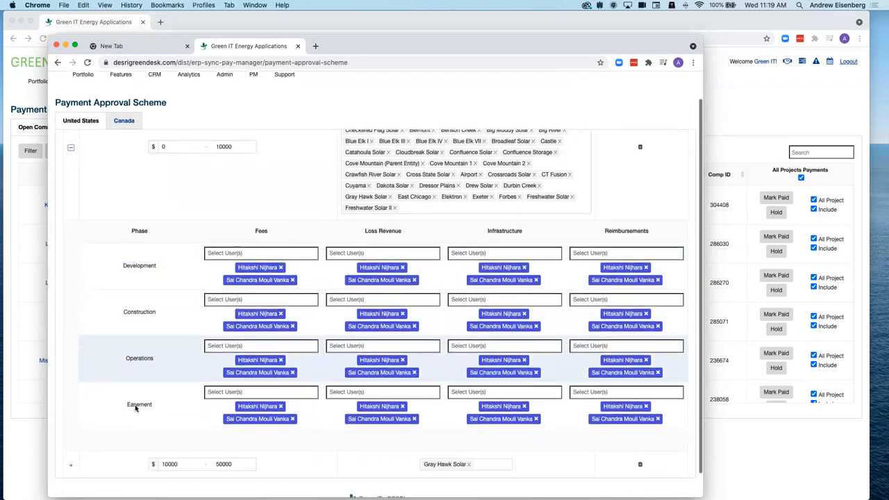
scroll(135, 409, up, 1)
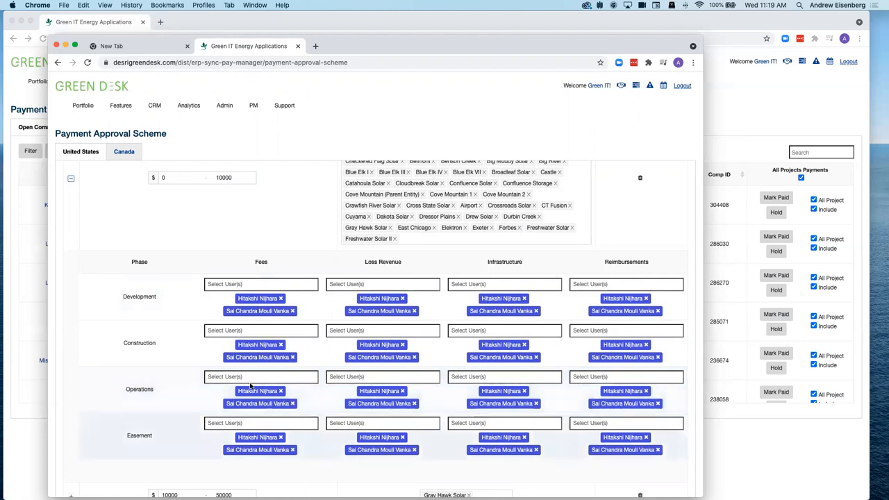
scroll(232, 275, up, 3)
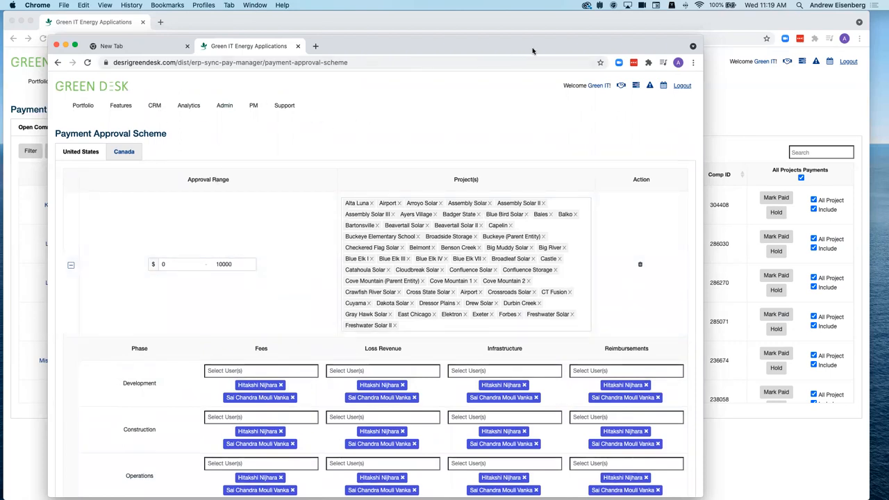
- Drag the Payment Approval Scheme window aside to uncover the Payment Manager
drag(558, 48, 0, 123)
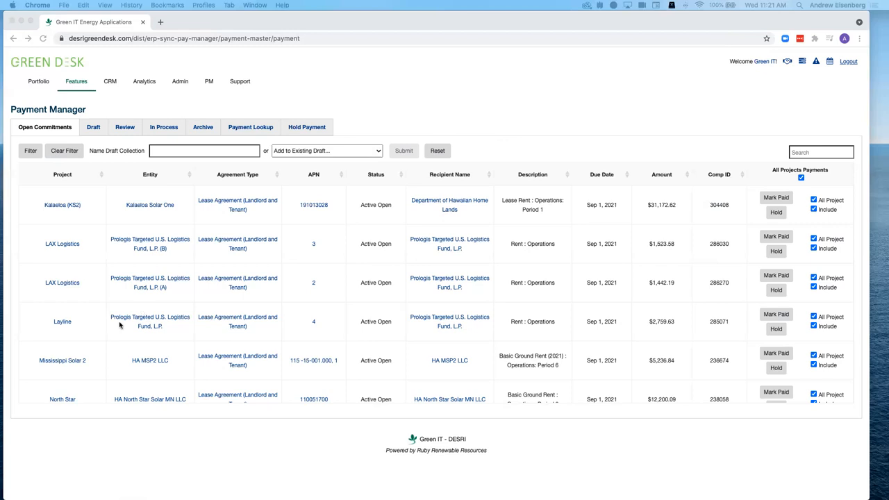
- Name the new draft collection 20210825 DEMO
scroll(120, 324, down, 5)
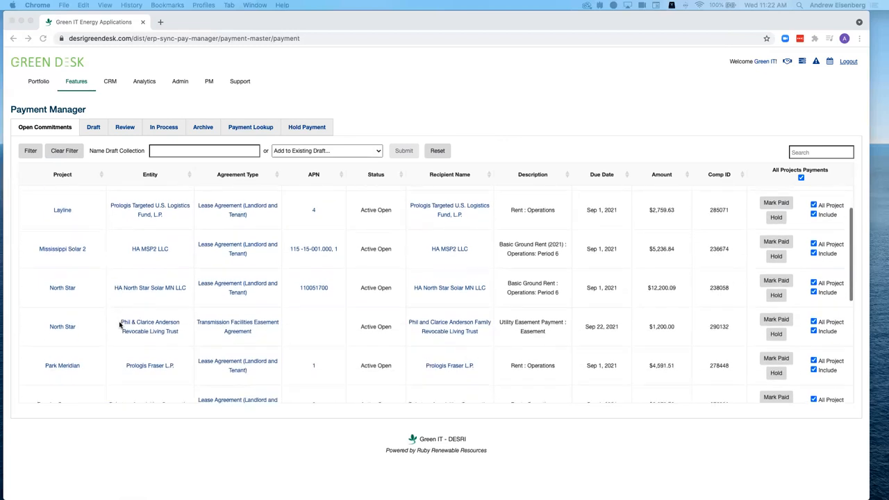
scroll(120, 325, down, 9)
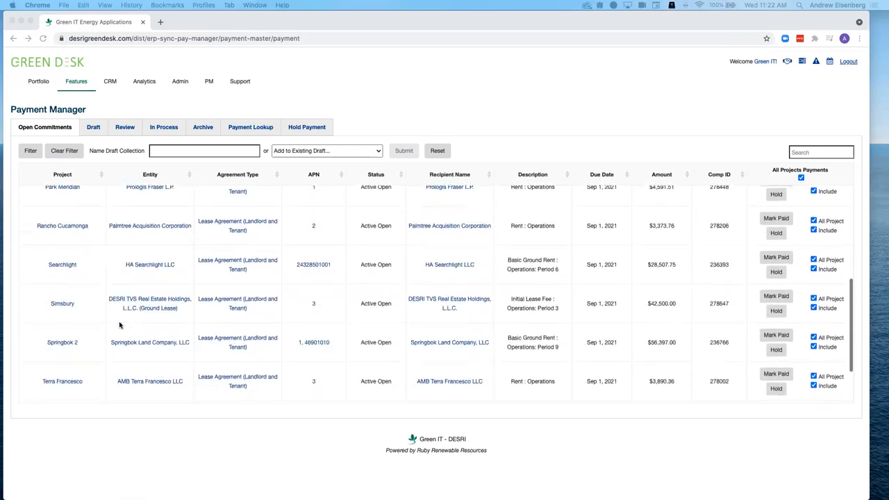
scroll(120, 324, up, 14)
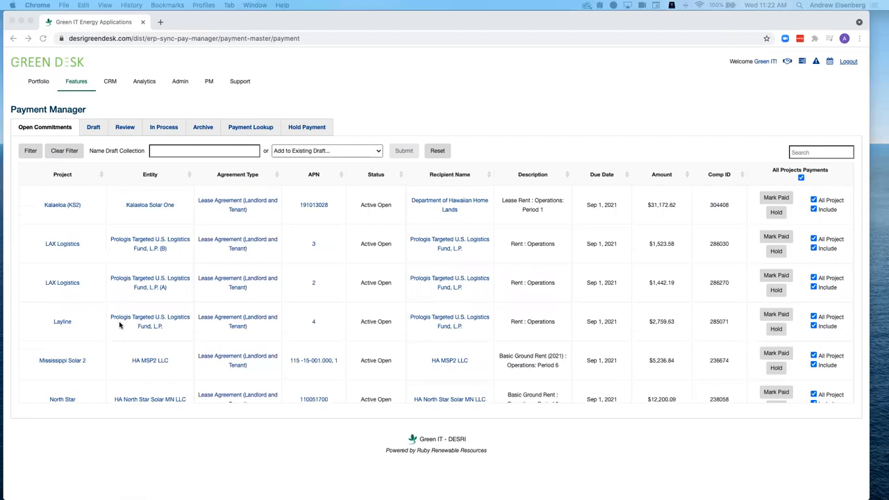
click(178, 154)
click(175, 151)
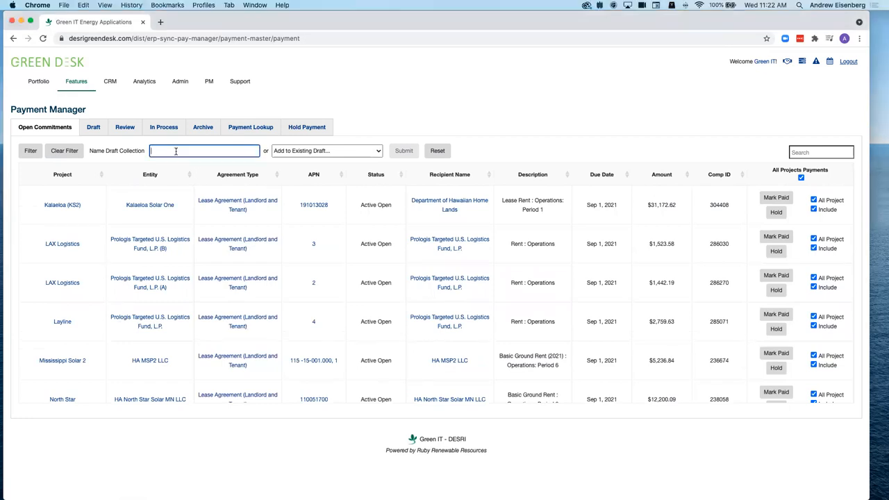
text(20210825 DEMO)
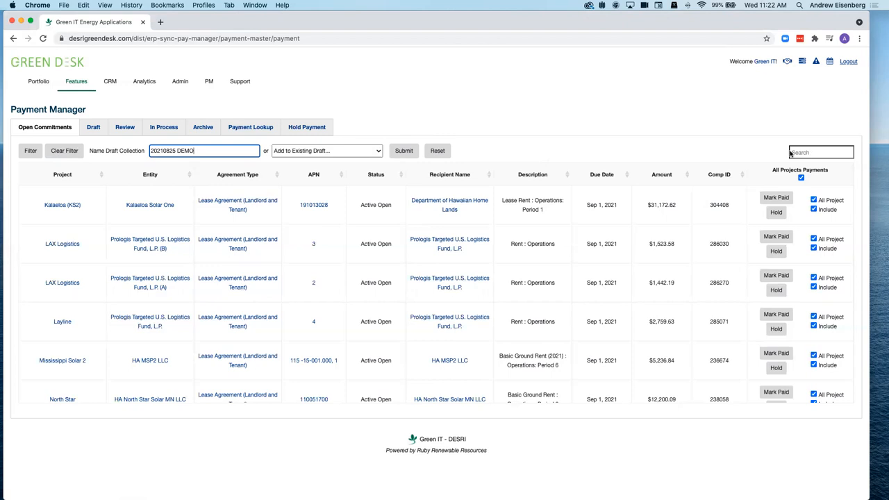
- Toggle the include-all checkbox off and back on so every open payment is included
drag(770, 173, 819, 177)
click(817, 178)
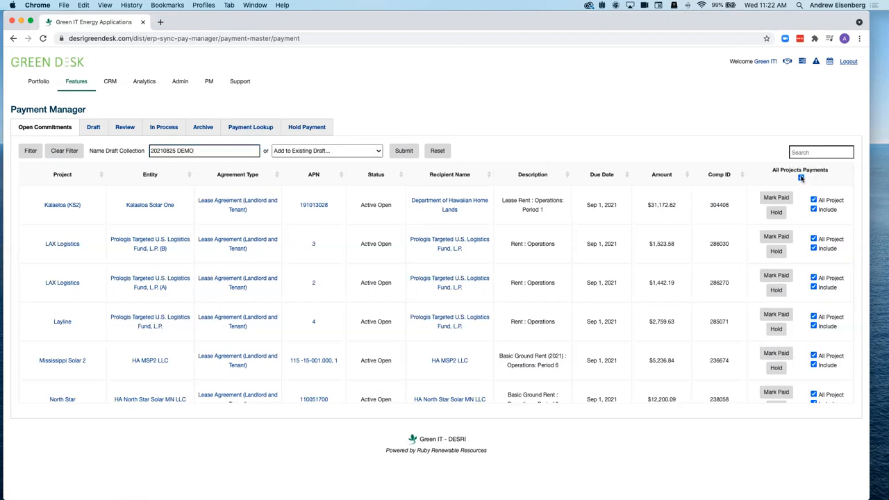
click(800, 177)
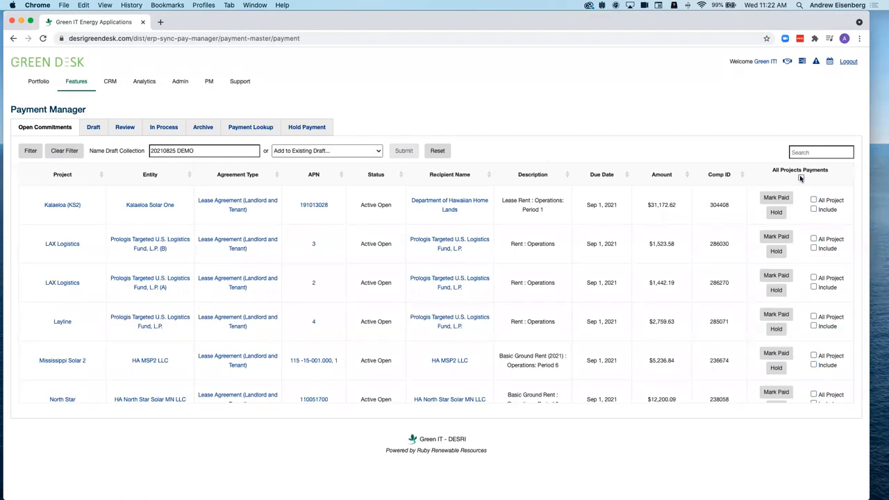
click(800, 178)
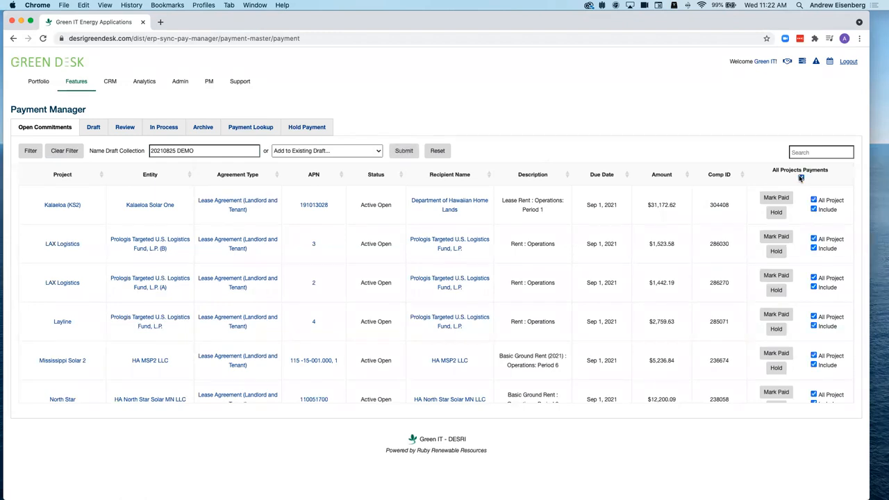
scroll(806, 250, down, 1)
scroll(807, 208, up, 1)
- Exclude both LAX Logistics payments from the draft
click(814, 239)
click(813, 238)
click(814, 238)
click(813, 239)
scroll(821, 278, down, 6)
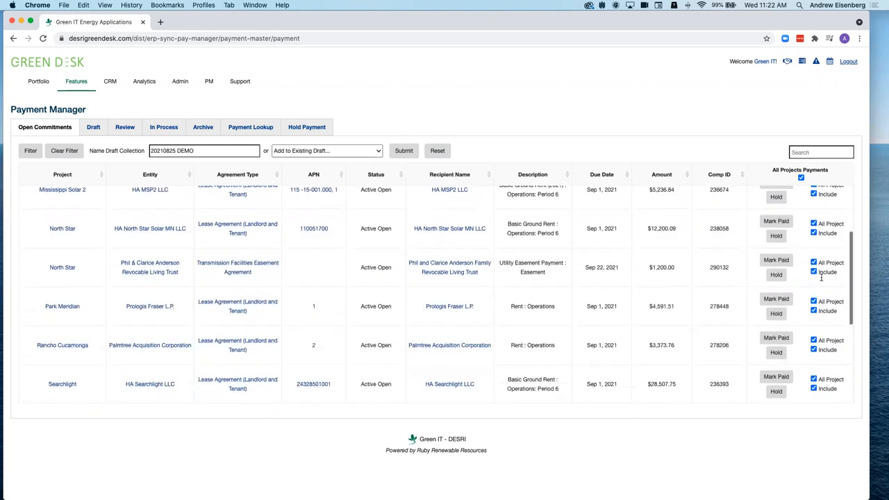
scroll(821, 279, down, 3)
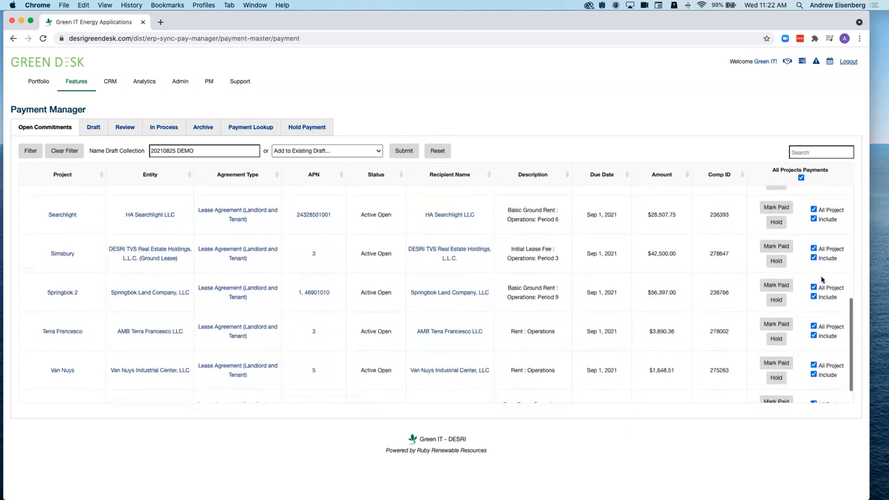
scroll(822, 279, up, 8)
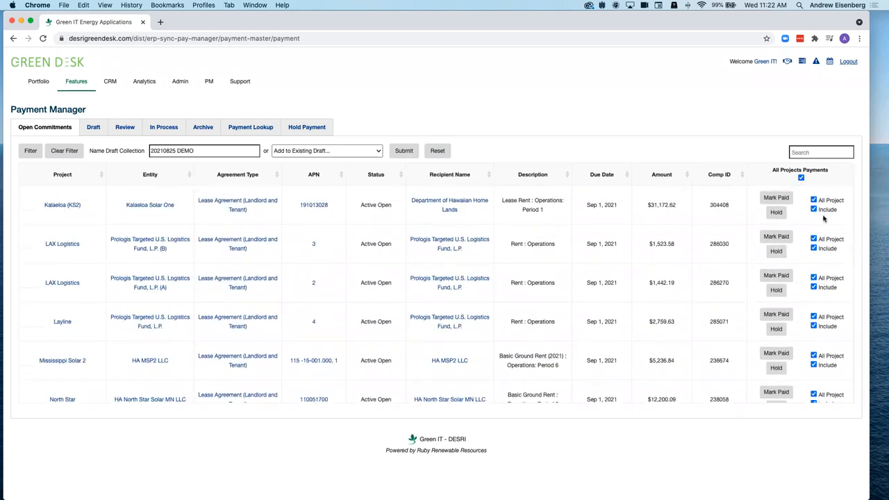
click(813, 238)
- Submit the 20210825 DEMO draft with the remaining selected payments
scroll(813, 212, down, 3)
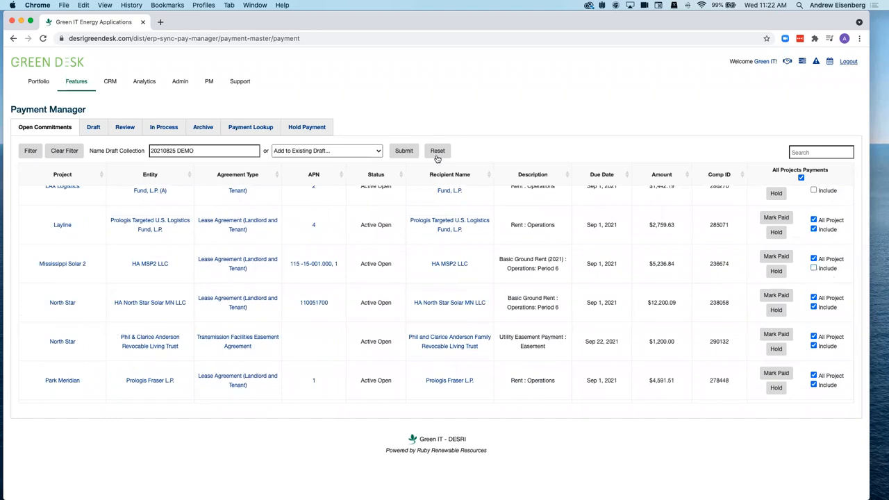
scroll(403, 206, down, 3)
scroll(403, 206, down, 1)
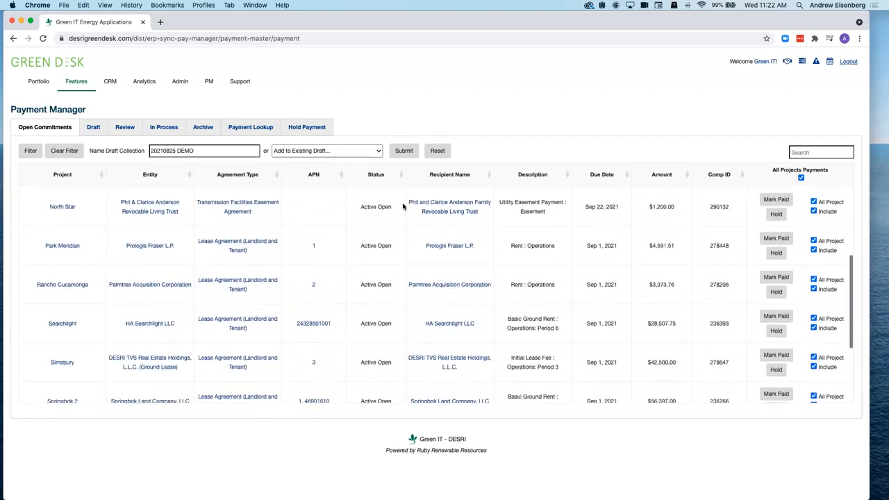
scroll(755, 275, down, 3)
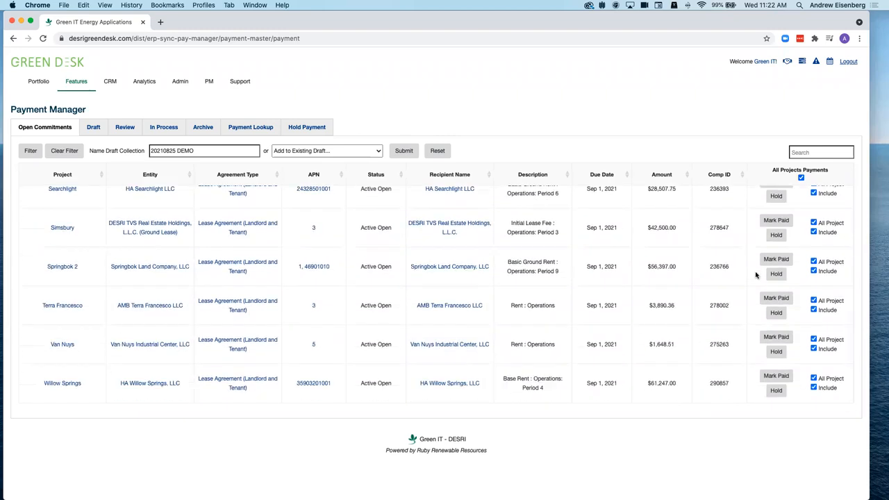
scroll(754, 275, up, 10)
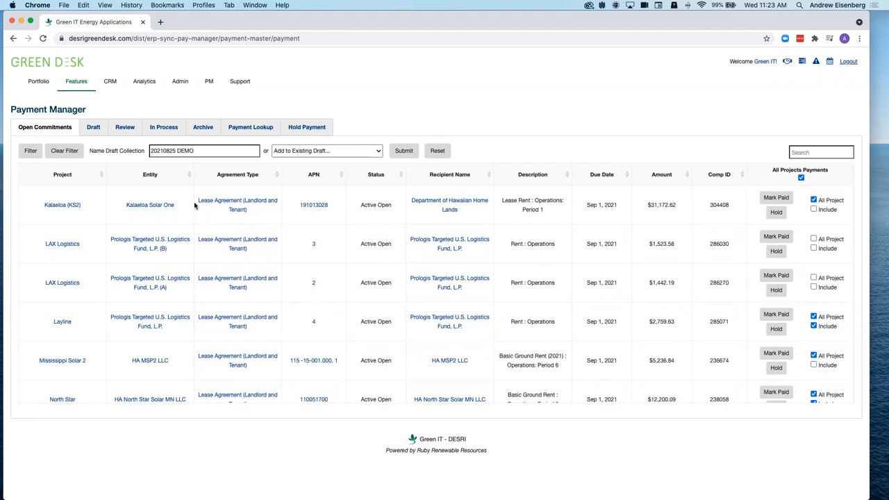
click(404, 150)
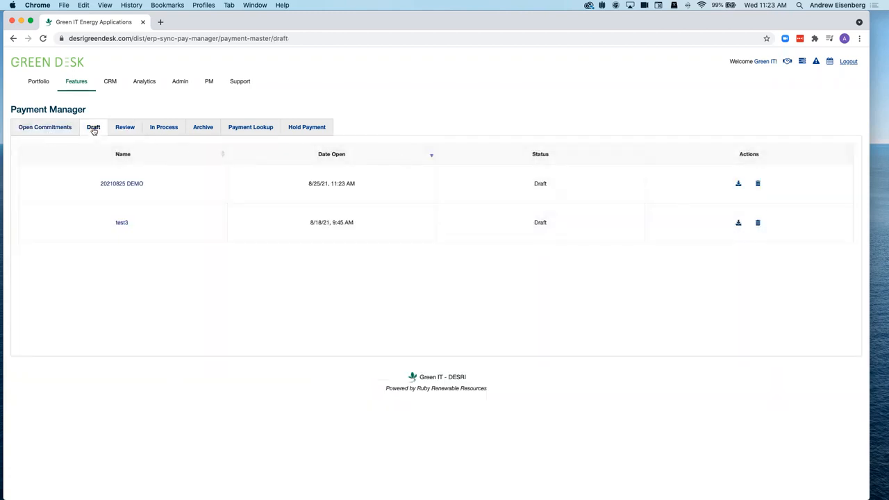
- Open the 20210825 DEMO draft and review its totals and Searchlight's payment details
click(126, 185)
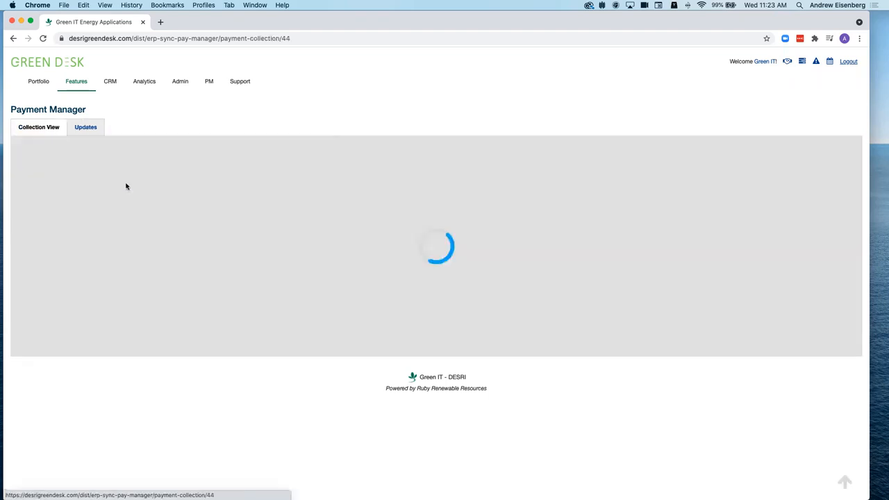
scroll(244, 277, down, 3)
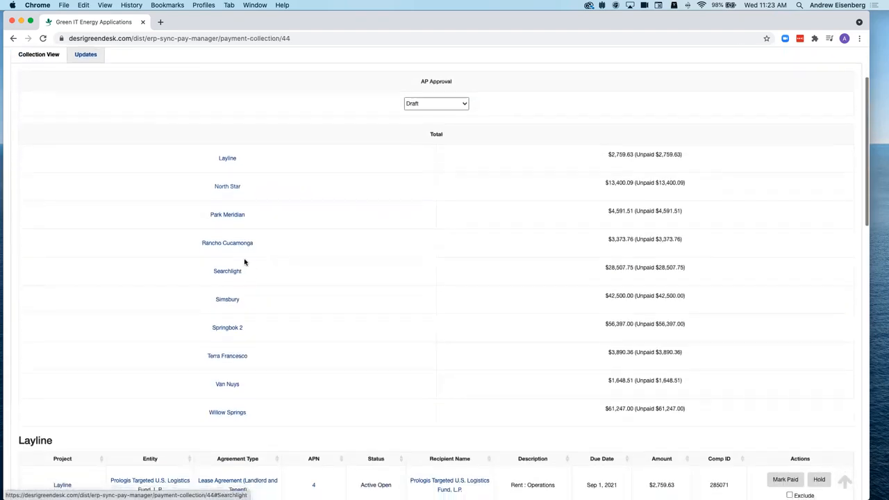
scroll(253, 330, down, 12)
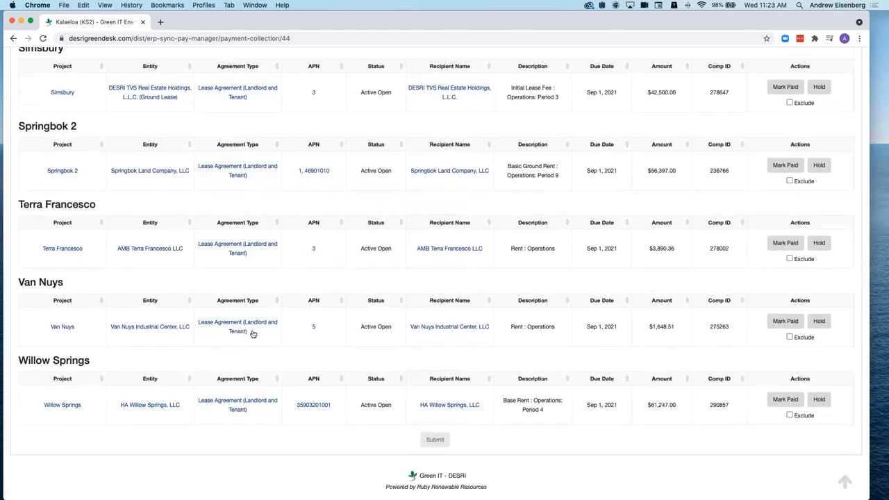
scroll(252, 327, up, 15)
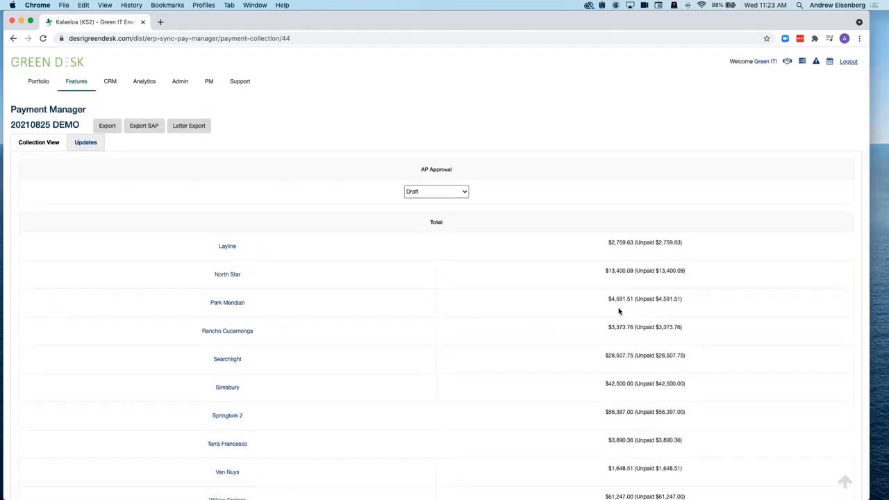
click(222, 358)
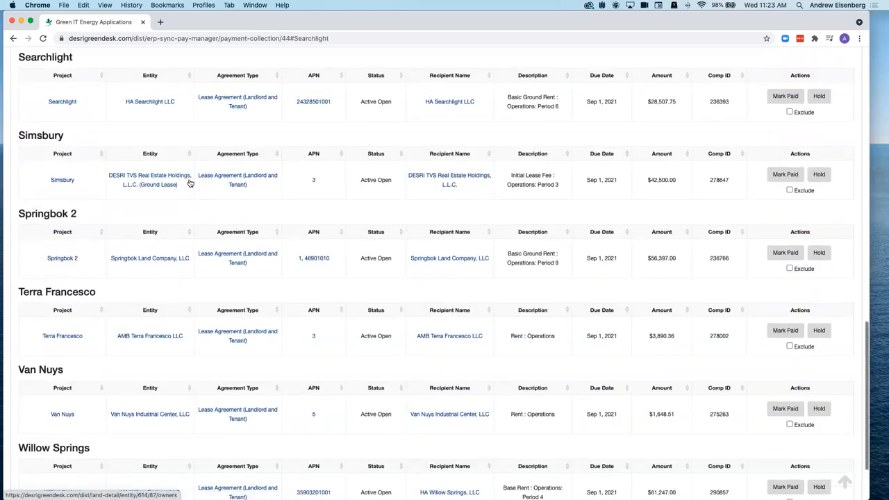
scroll(188, 182, up, 15)
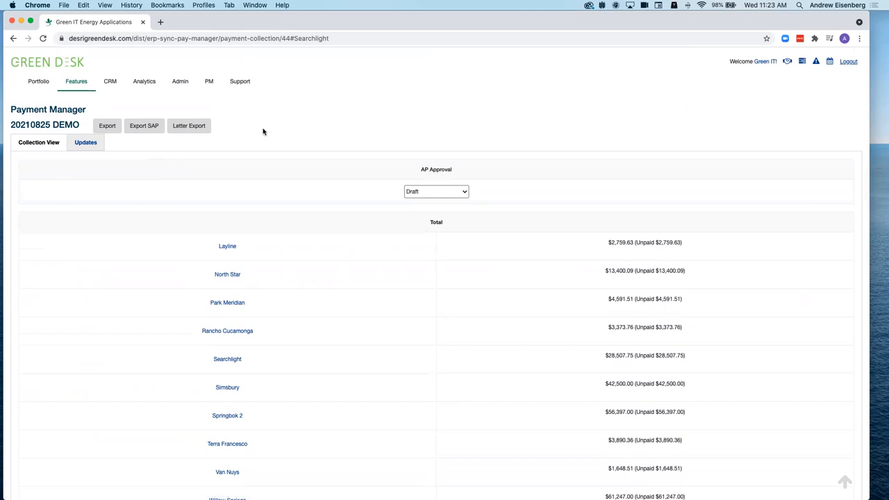
- Export the payment letters for the 20210825 DEMO collection
click(198, 128)
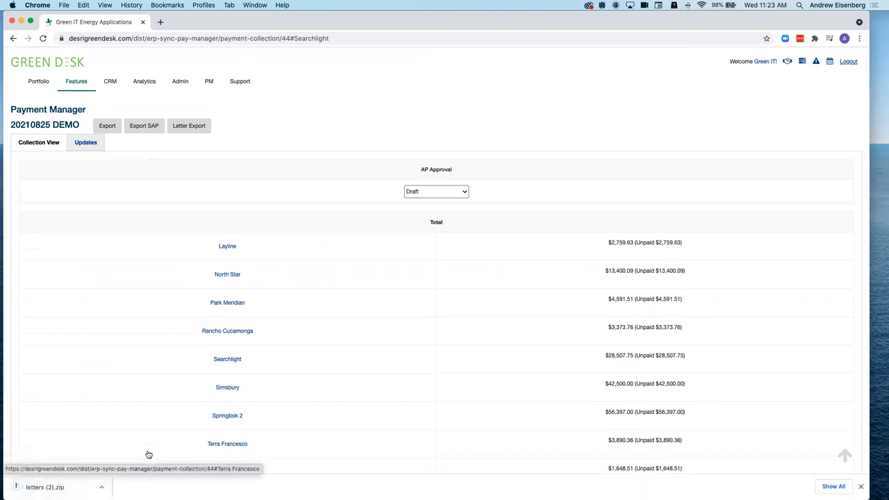
scroll(209, 327, down, 15)
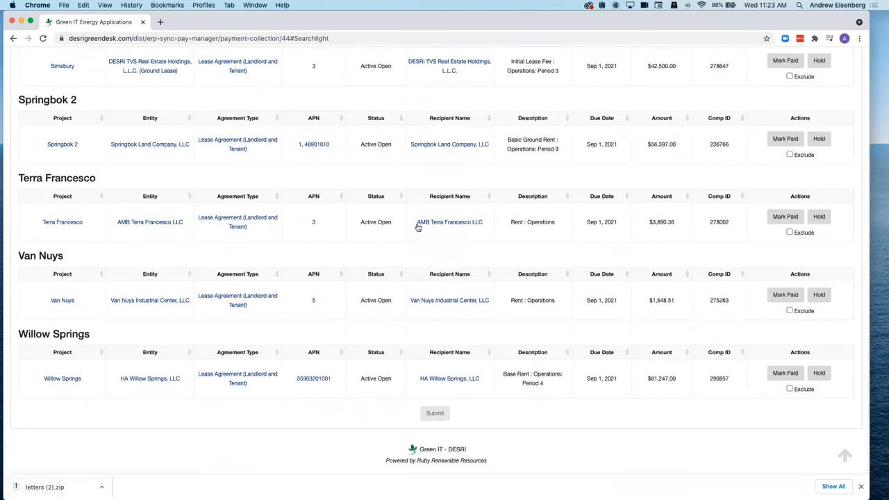
scroll(554, 249, up, 20)
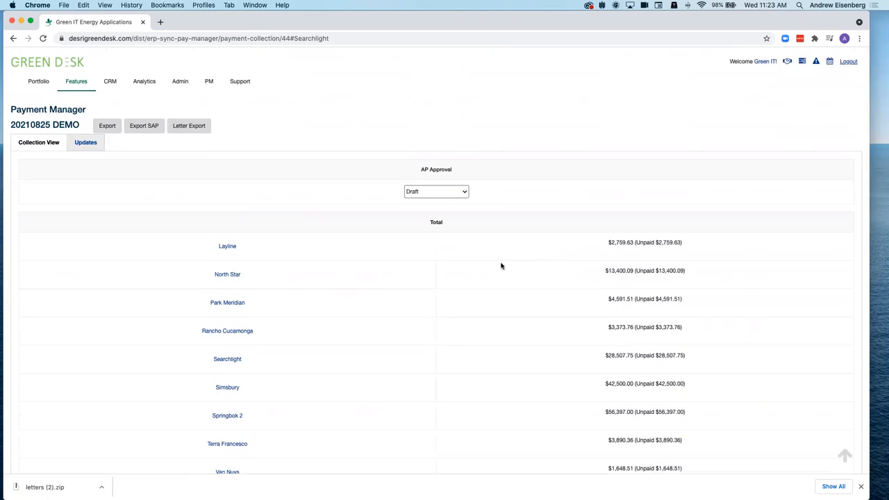
scroll(500, 265, down, 2)
scroll(501, 265, up, 2)
scroll(501, 265, down, 4)
scroll(501, 265, up, 4)
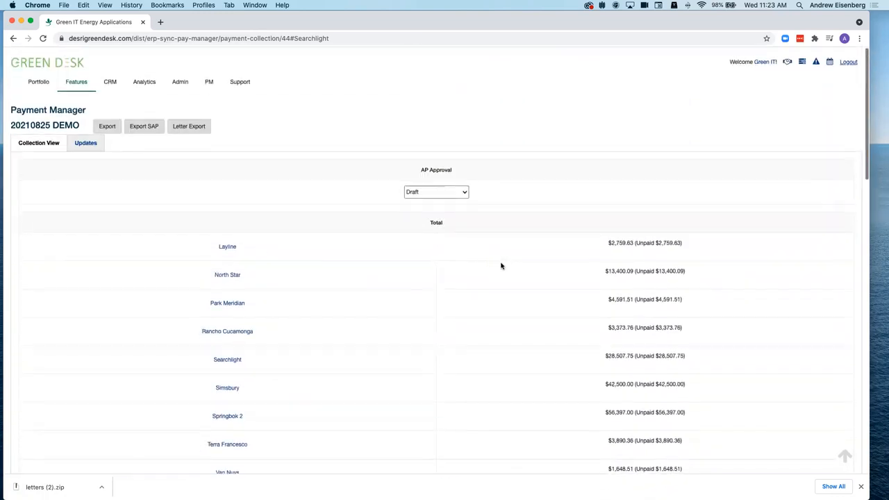
- Add only Kalaeloa (KS2)'s $31,172.62 payment to the existing 20210825 DEMO draft and open it
click(35, 114)
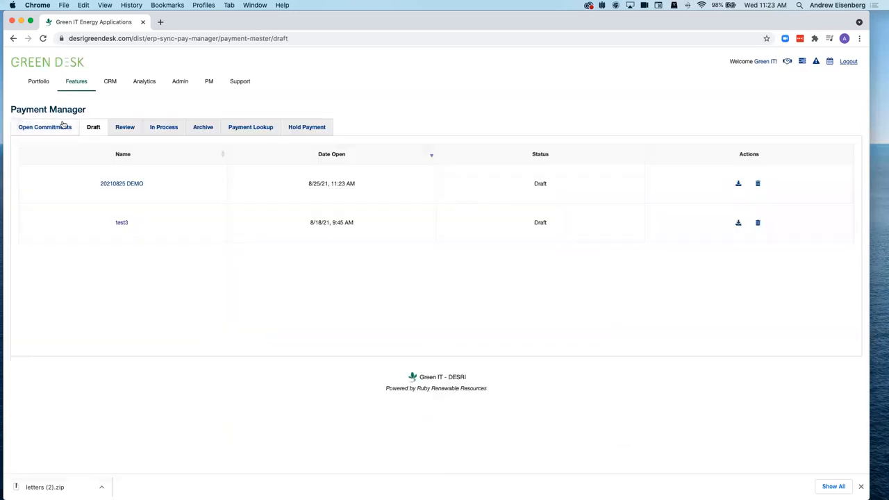
click(33, 130)
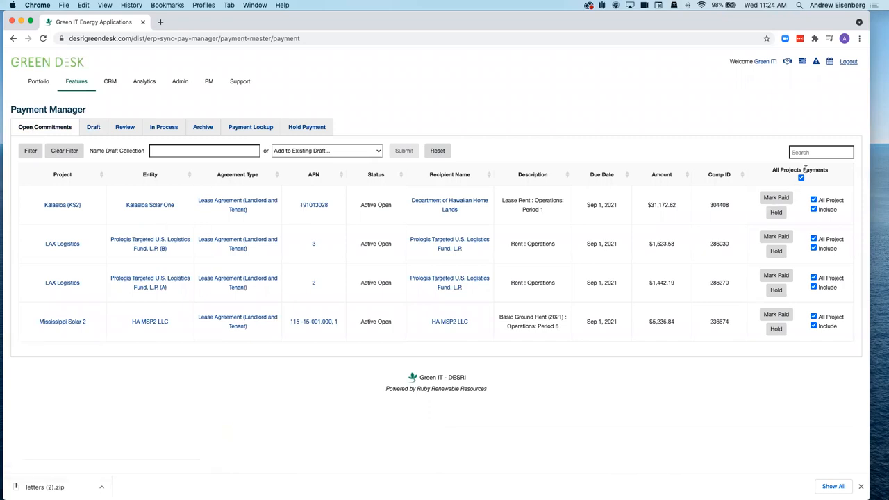
click(814, 248)
click(813, 287)
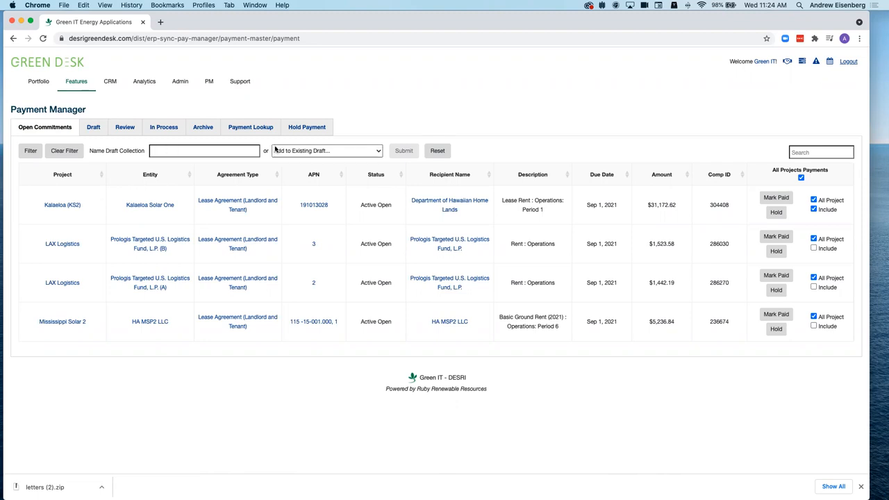
click(318, 150)
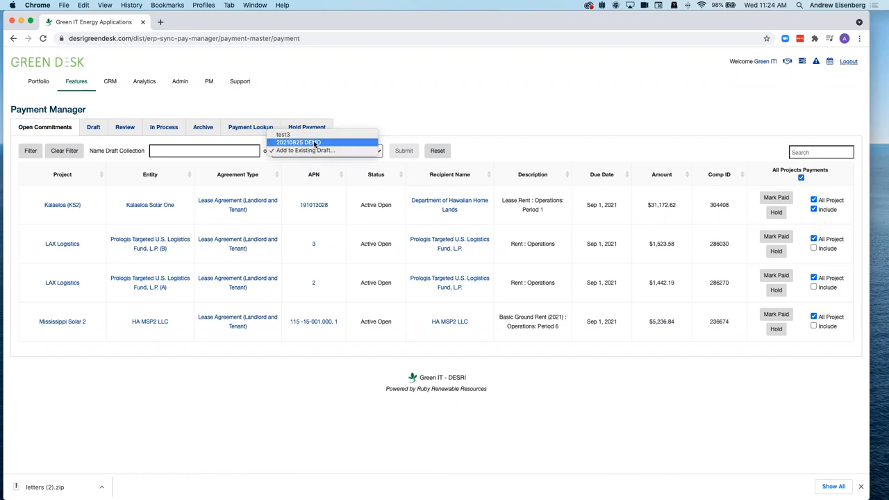
click(312, 141)
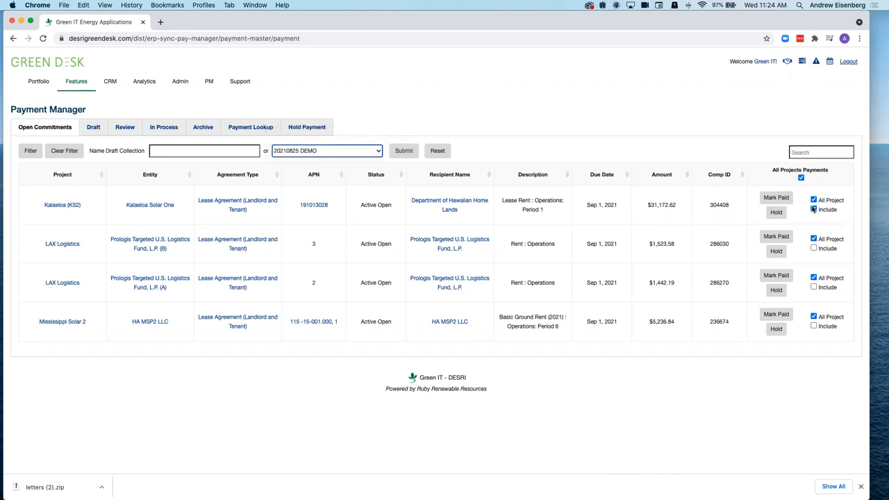
click(403, 151)
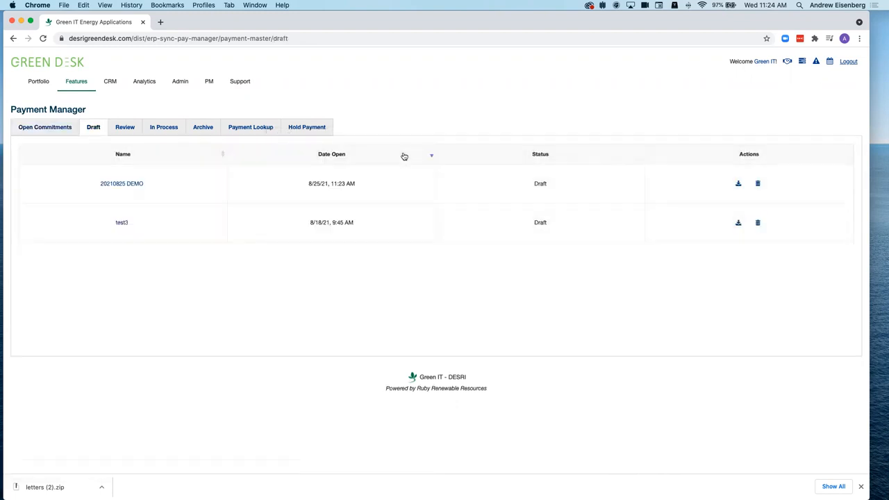
click(135, 185)
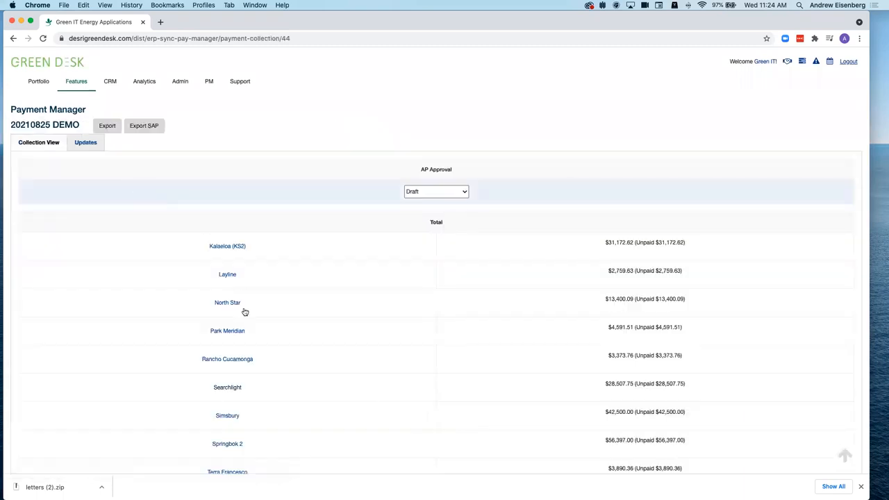
- Jump to the Kalaeloa (KS2) payment details in the 20210825 DEMO project tables
click(218, 250)
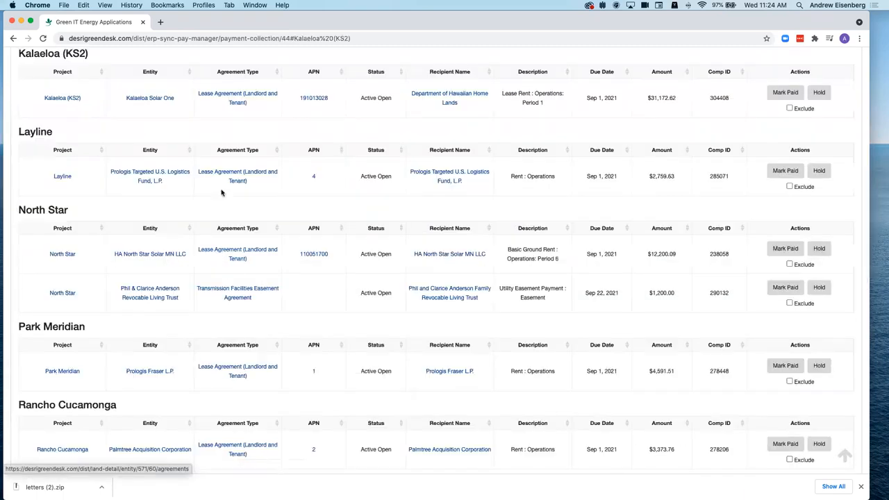
scroll(222, 192, up, 1)
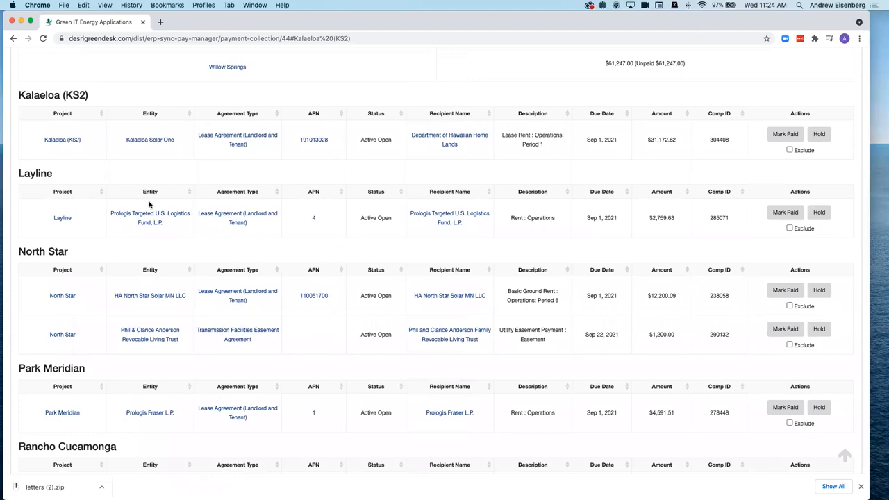
scroll(845, 193, up, 12)
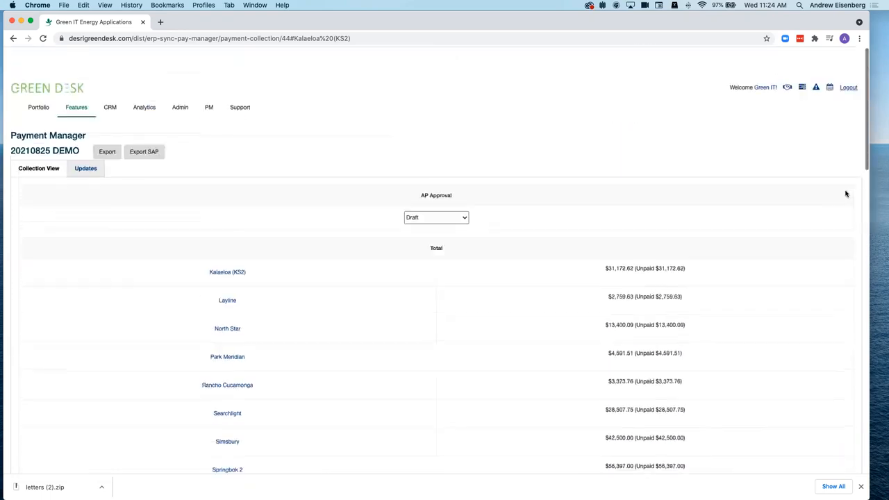
scroll(309, 132, down, 1)
scroll(220, 305, down, 3)
scroll(220, 306, down, 7)
scroll(222, 307, up, 5)
scroll(711, 267, down, 1)
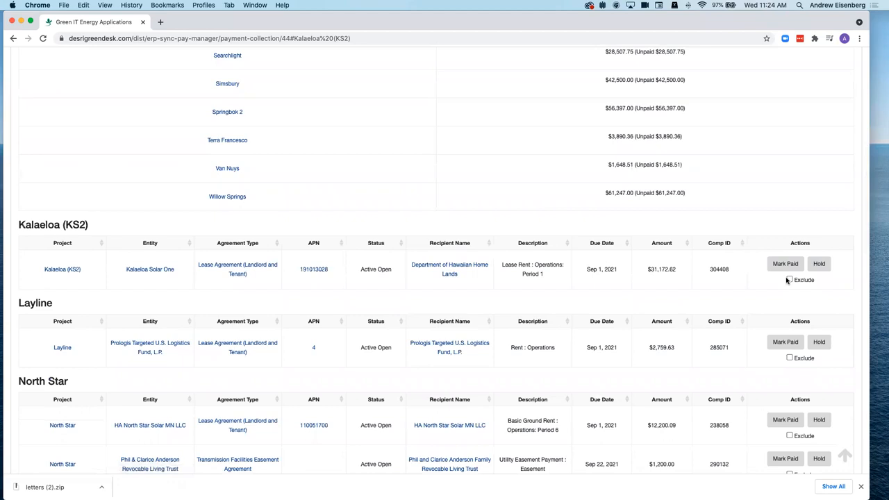
scroll(565, 324, down, 15)
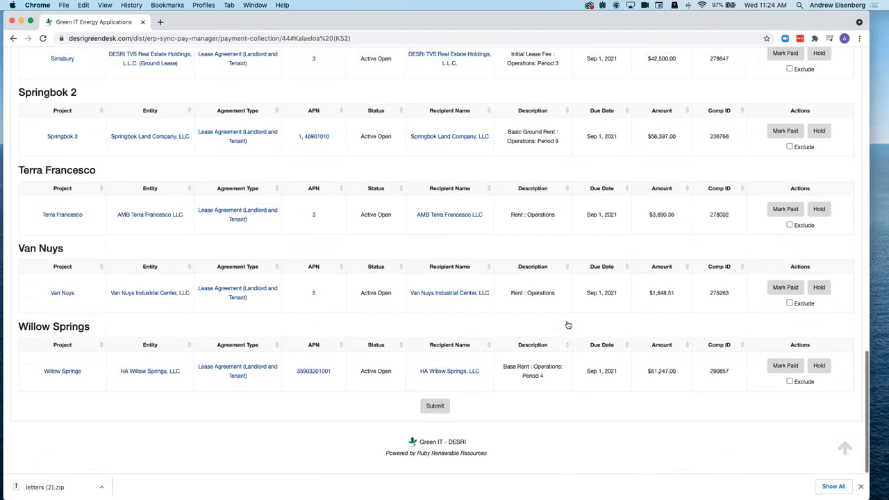
- Exclude the Van Nuys payment, save the exclusions, and go back to Open Commitments
click(790, 310)
click(435, 412)
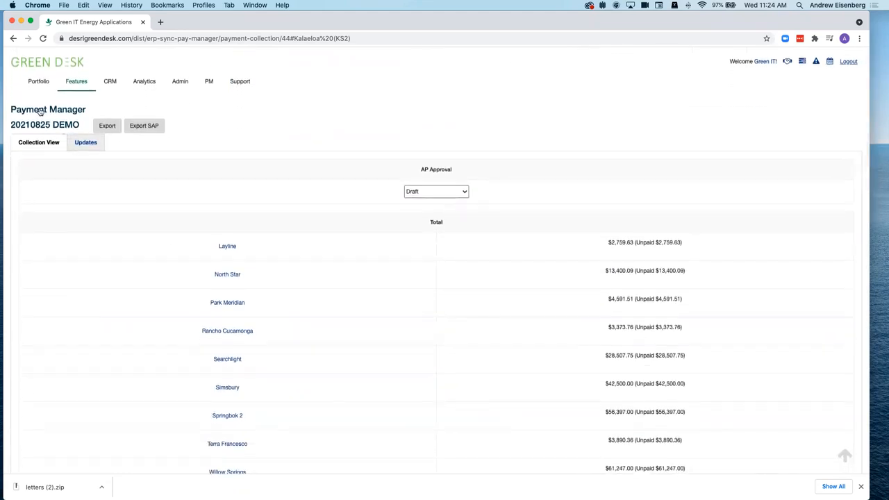
click(39, 111)
click(29, 130)
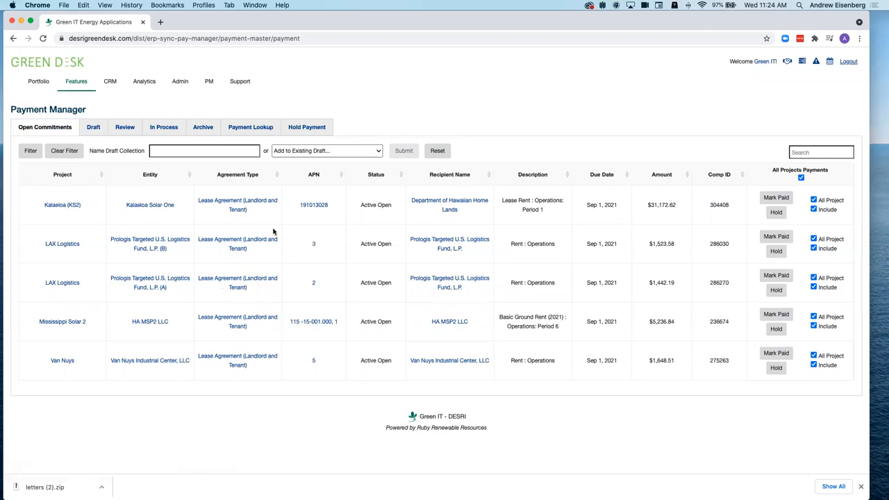
- Open the payment filter and select all Project Status entries
click(157, 153)
click(322, 153)
click(479, 119)
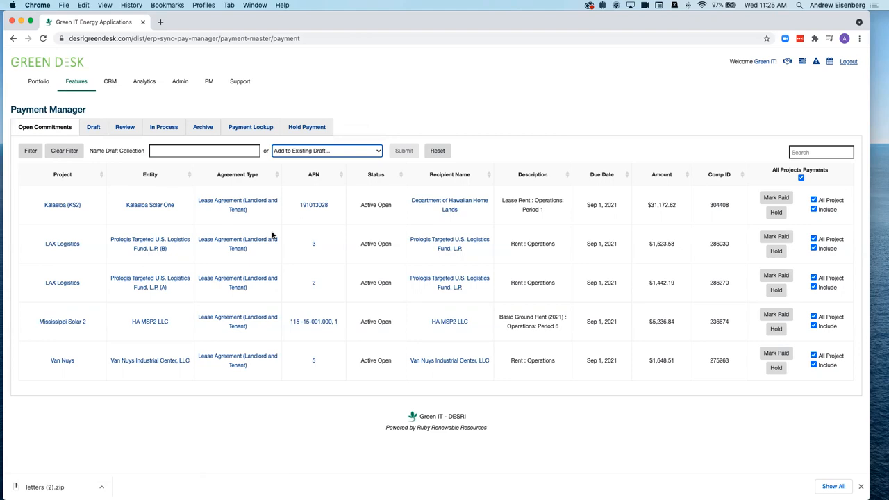
click(37, 154)
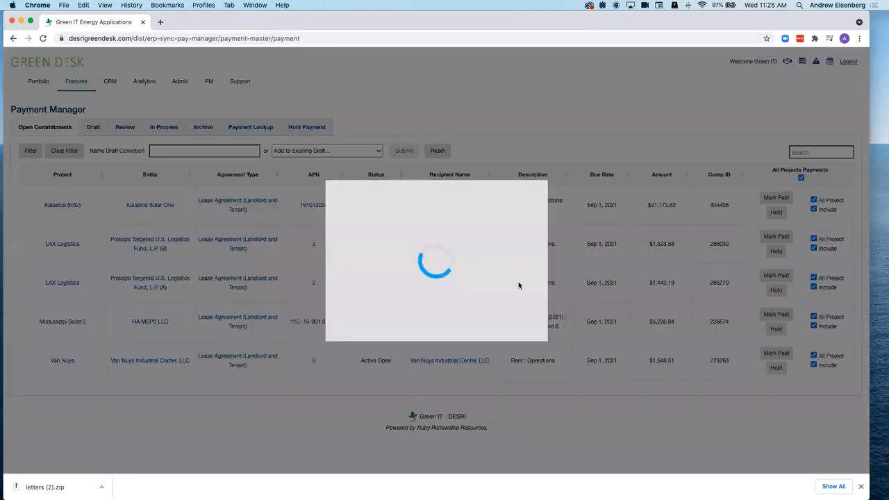
drag(465, 286, 464, 332)
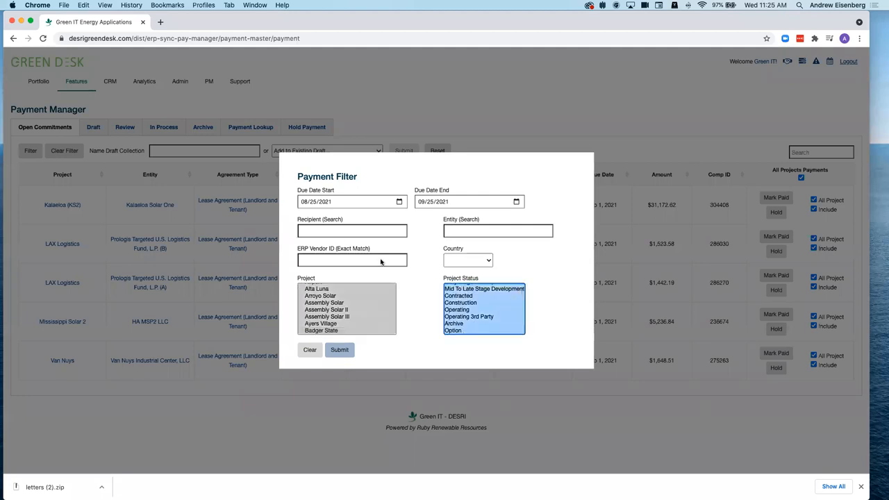
- Filter due dates from 11/01/2021 to 11/30/2021 and apply the filter
click(399, 201)
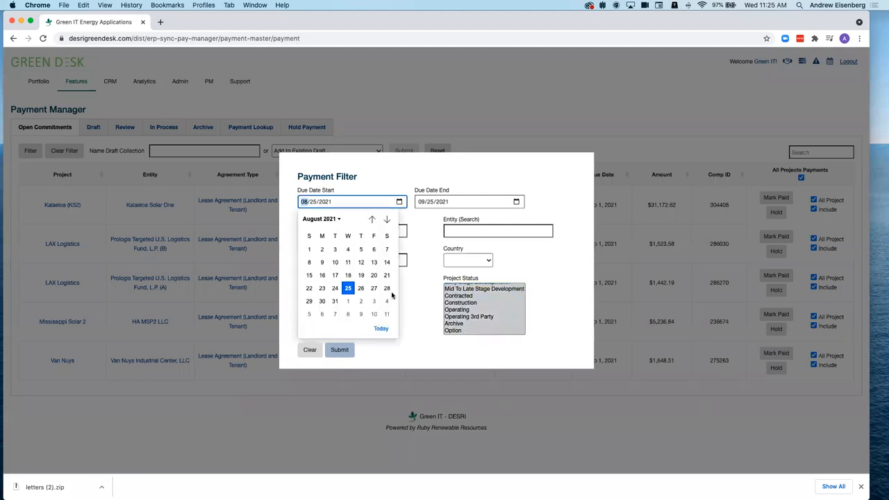
click(387, 219)
click(387, 219)
click(387, 219)
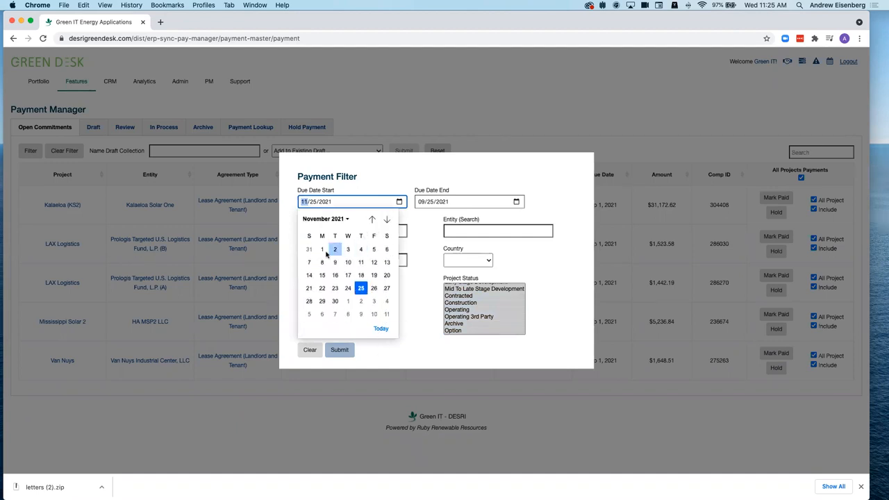
click(321, 250)
click(423, 202)
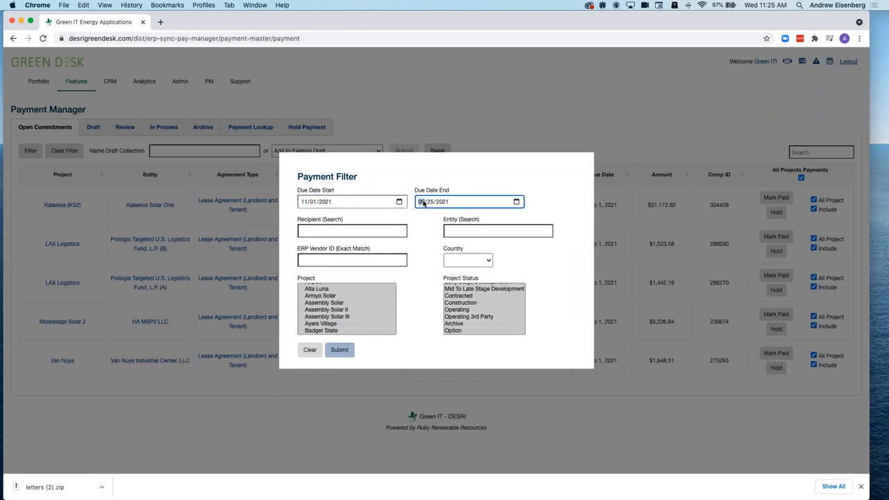
text(1130)
click(343, 349)
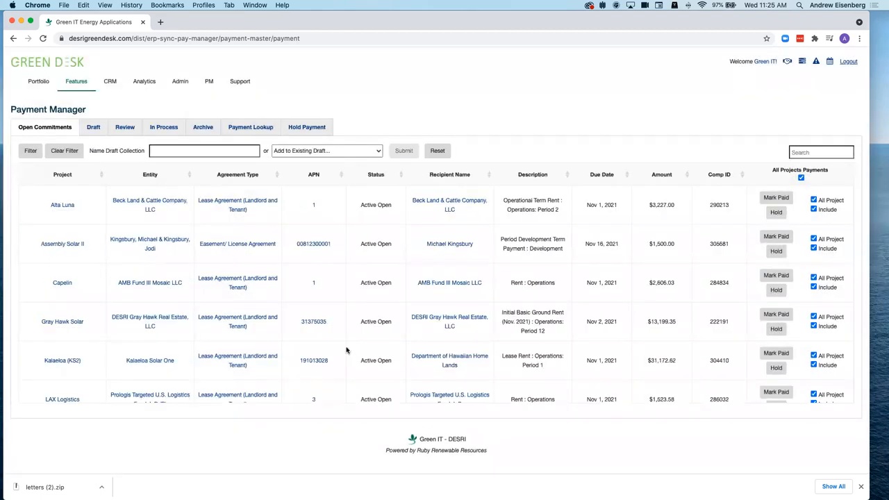
- Clear all payment inclusions, then include Alta Luna and Assembly Solar II
scroll(447, 306, down, 10)
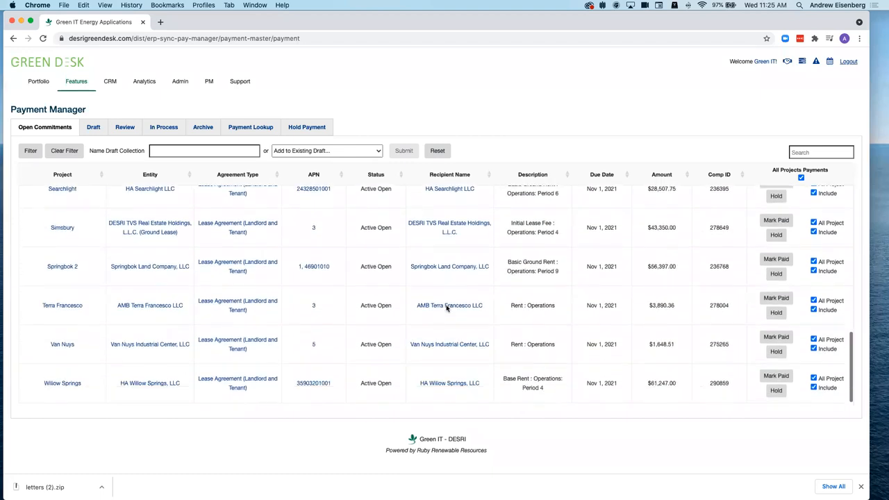
scroll(446, 309, up, 15)
click(800, 177)
scroll(790, 272, down, 12)
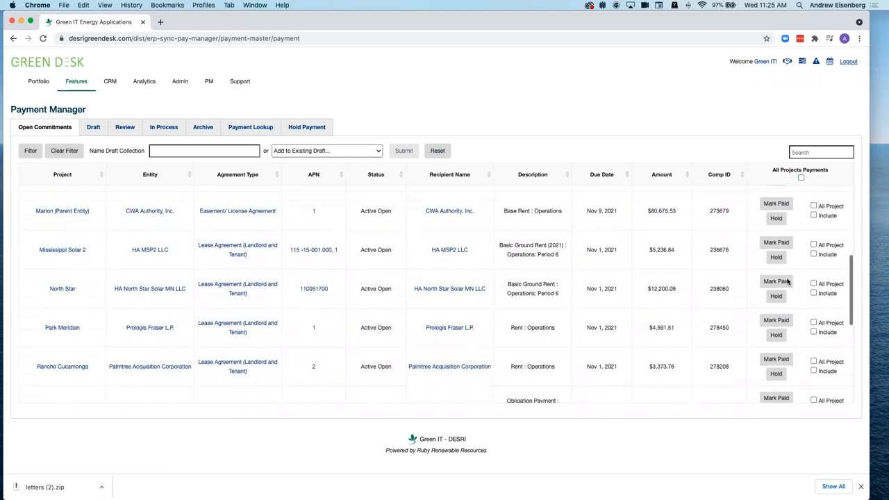
scroll(788, 280, down, 6)
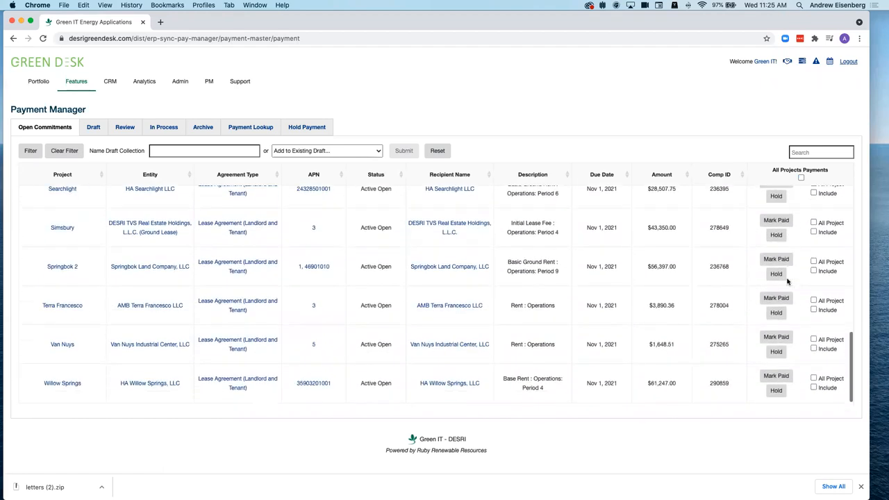
scroll(787, 281, up, 15)
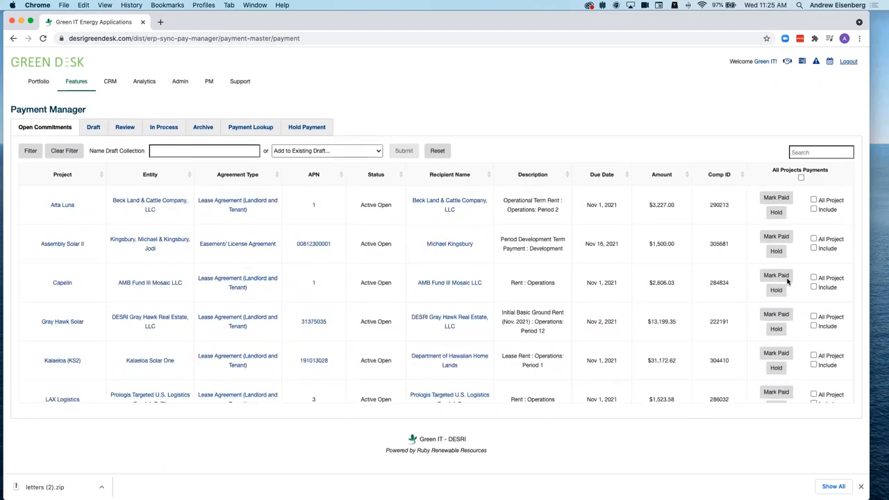
click(814, 200)
click(814, 239)
- Submit to 20210825 DEMO; after the single-country warning, untick Alta Luna and Assembly Solar II and resubmit
click(324, 151)
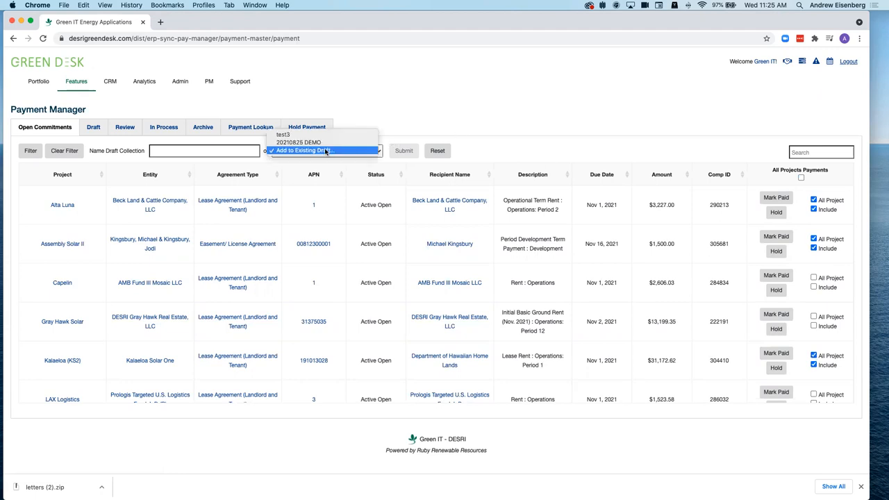
click(320, 142)
click(406, 154)
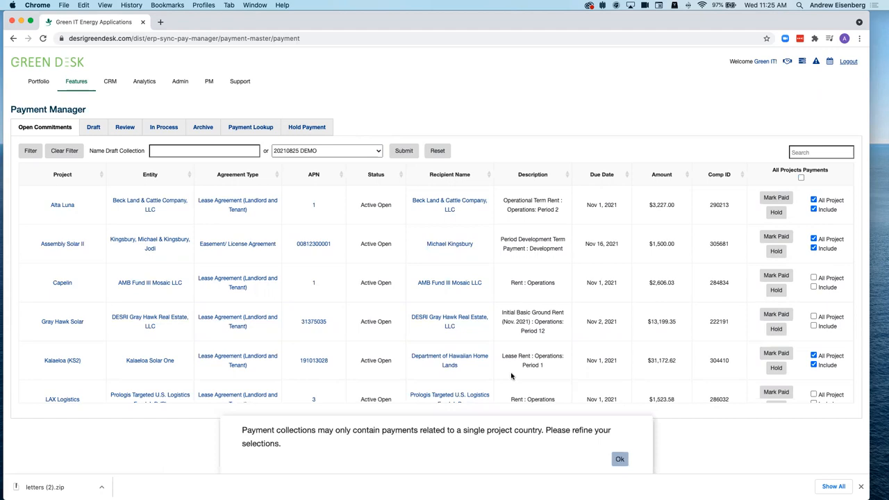
click(620, 459)
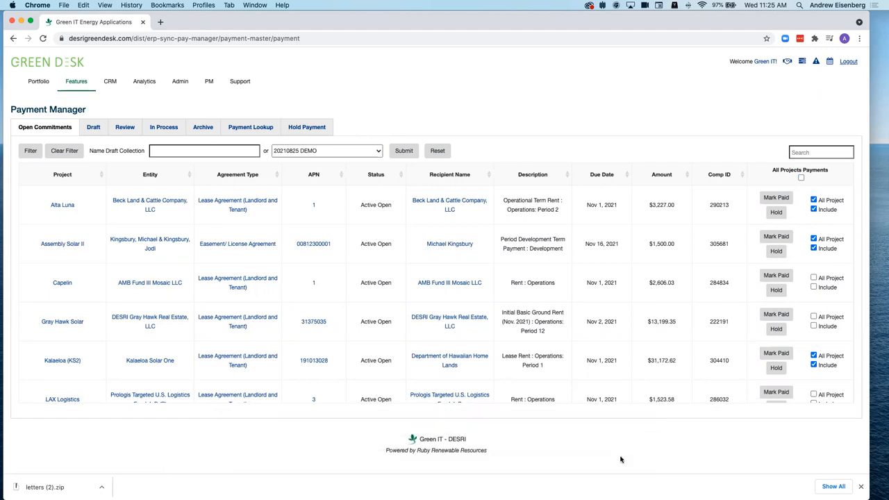
click(814, 200)
click(813, 239)
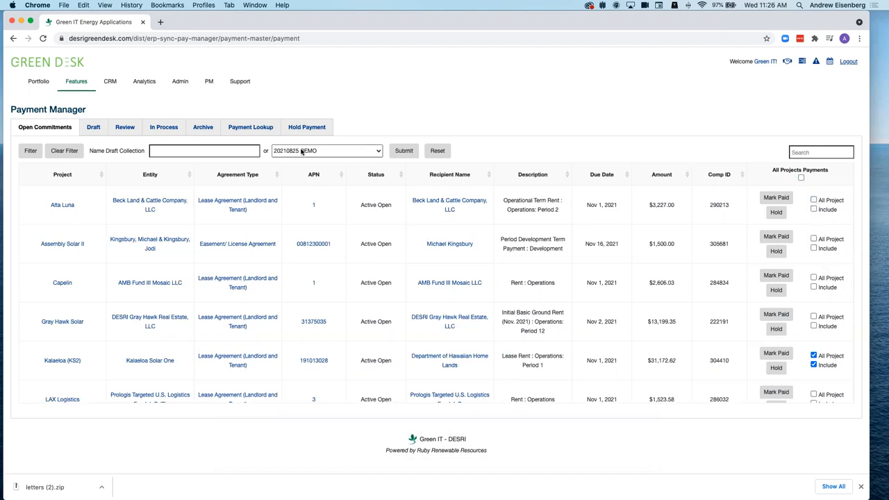
click(402, 151)
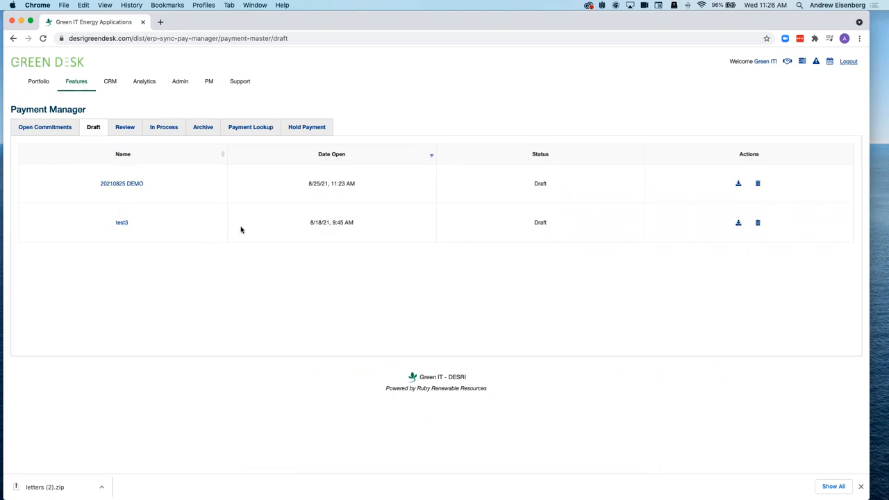
click(46, 128)
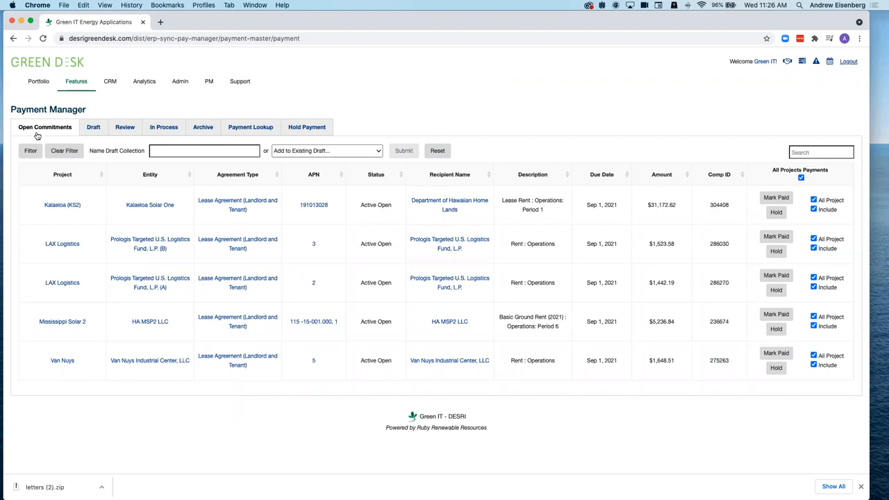
- Exclude Springbok 2's $56,397.00 payment from 20210825 DEMO and view its Updates log
click(90, 128)
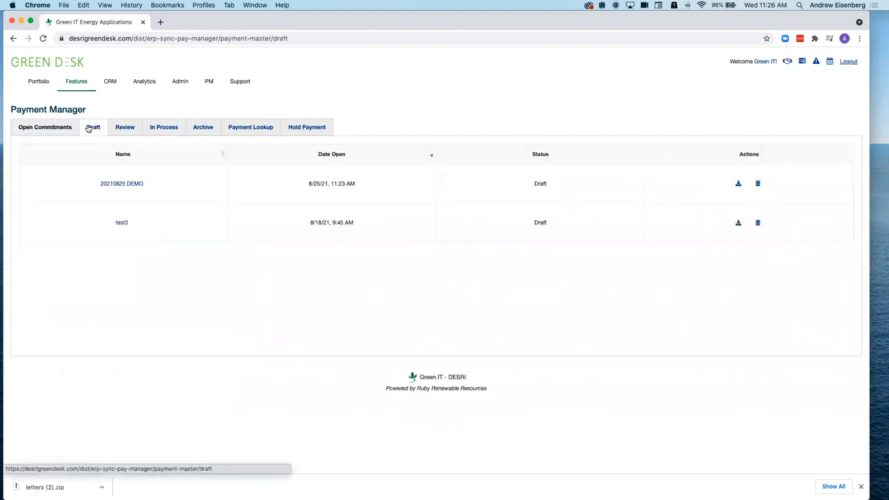
click(129, 184)
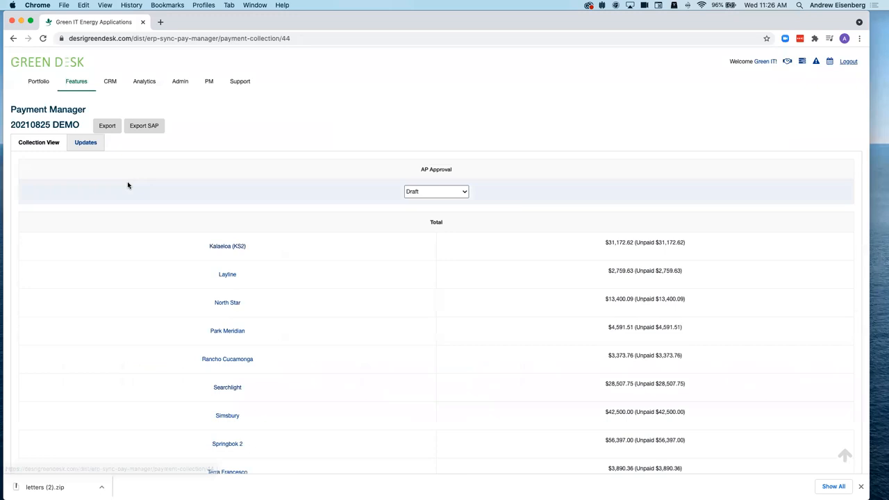
scroll(307, 281, down, 15)
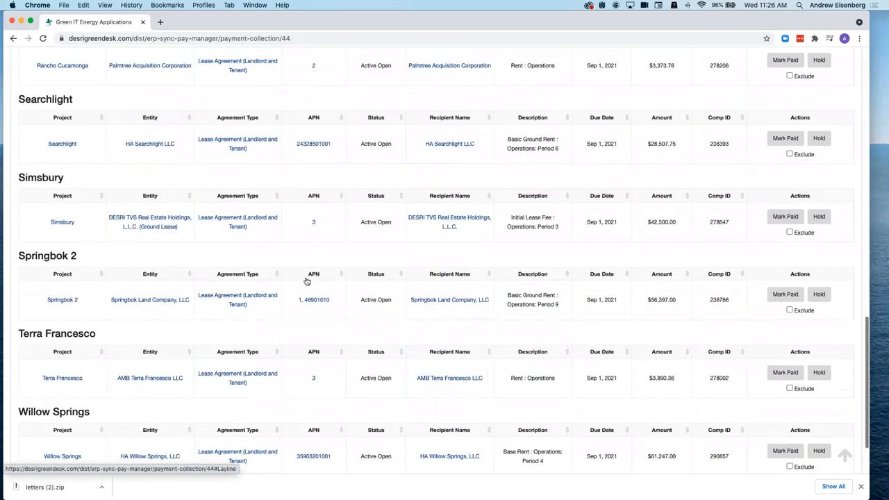
click(789, 309)
scroll(619, 323, down, 3)
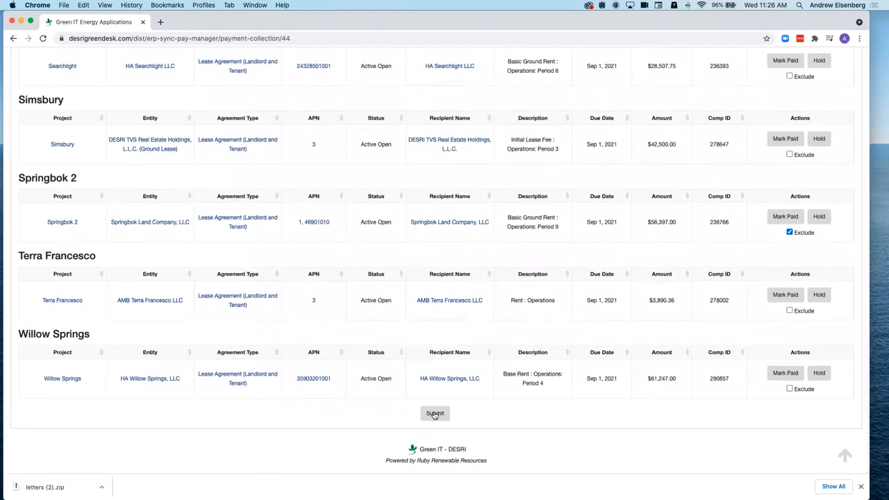
click(433, 412)
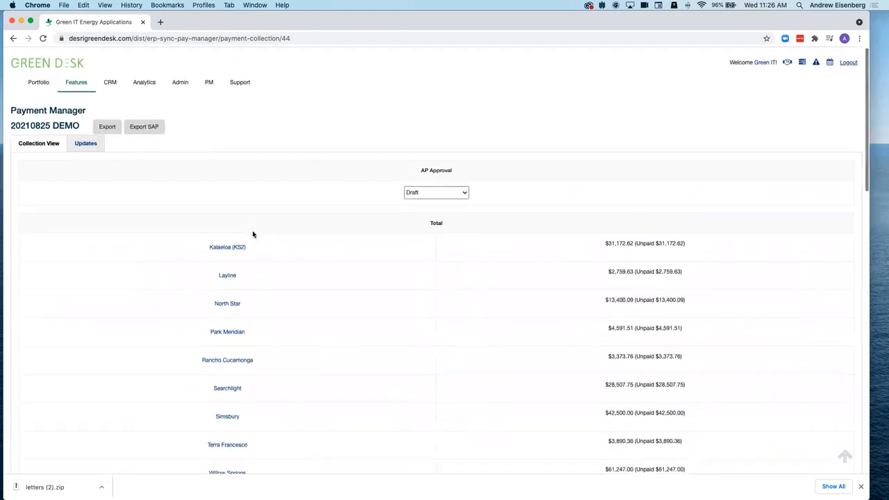
click(99, 148)
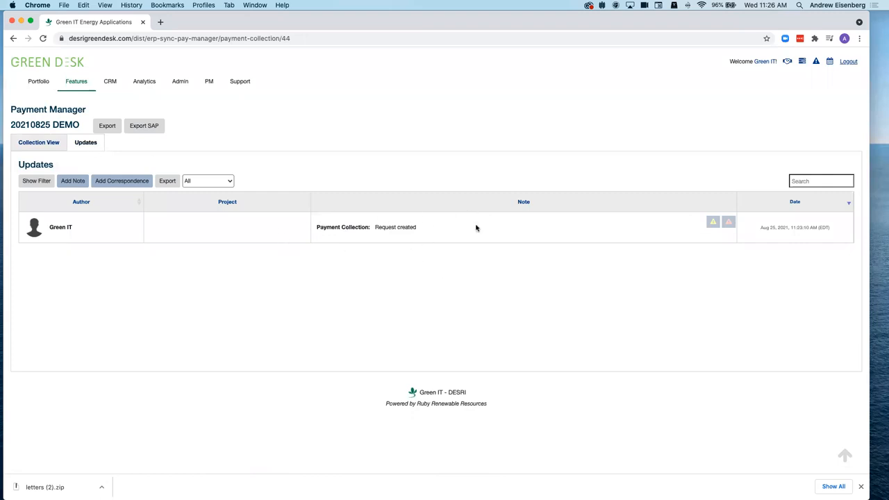
- Save the note 'WIP, need to meet with team to clarify other payments' to 20210825 DEMO
click(72, 181)
click(96, 196)
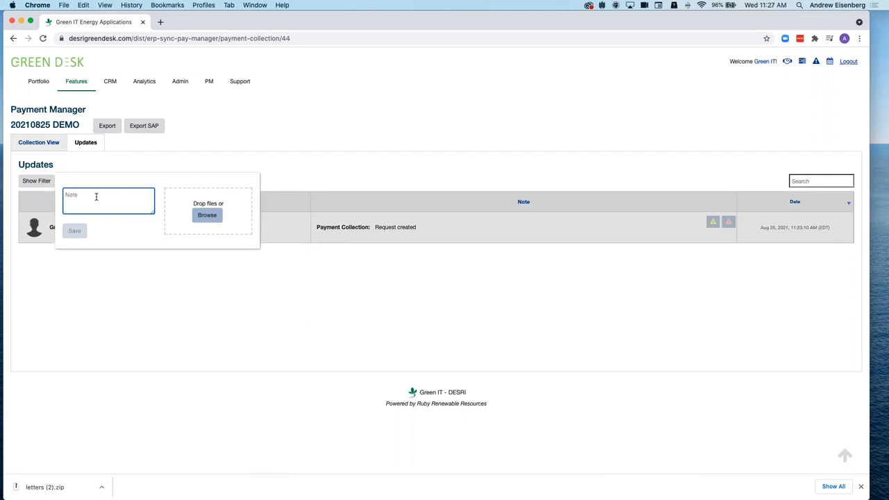
text(WIP, need to meet with team to clarify other payments)
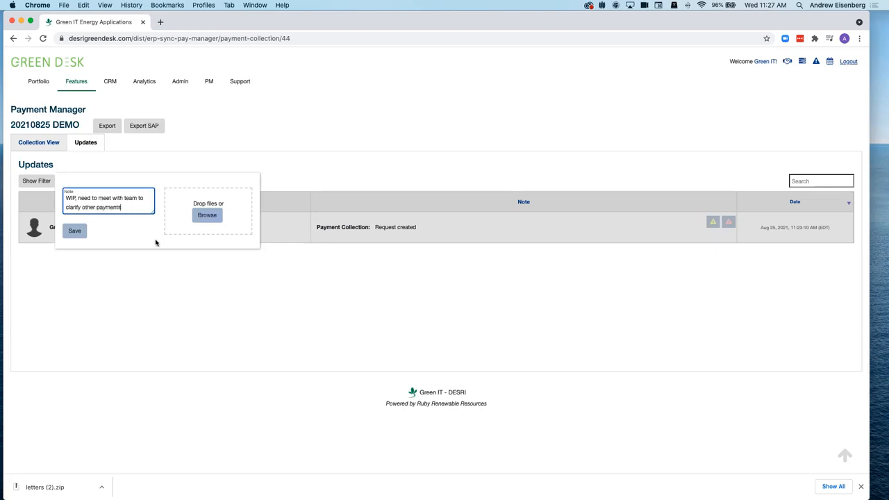
click(68, 233)
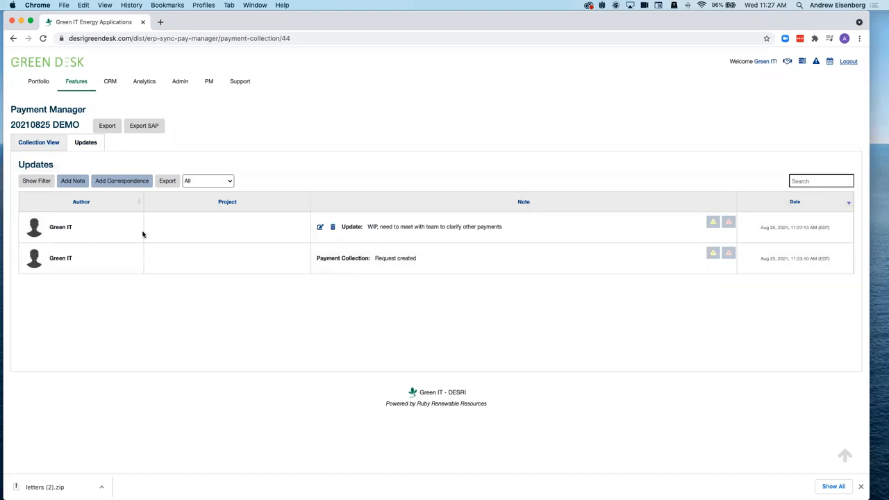
- Export the 20210825 DEMO collection from its project totals as an .xls spreadsheet
click(34, 142)
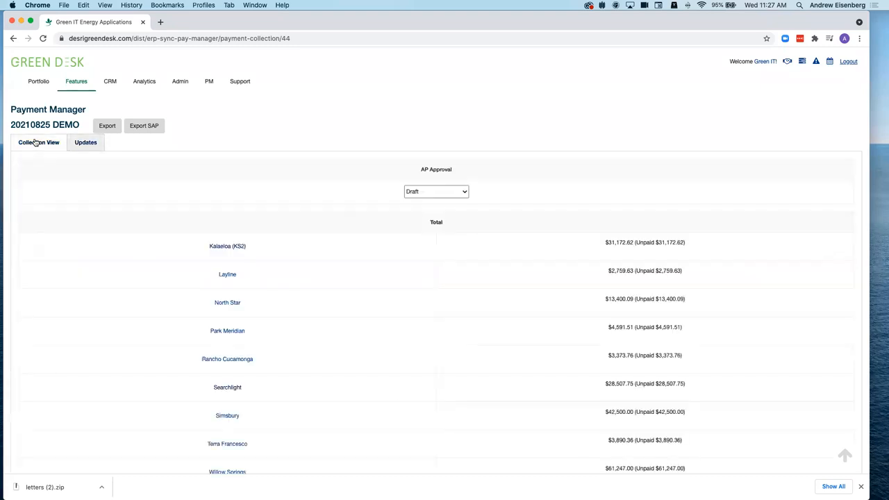
scroll(343, 270, down, 5)
scroll(342, 270, down, 10)
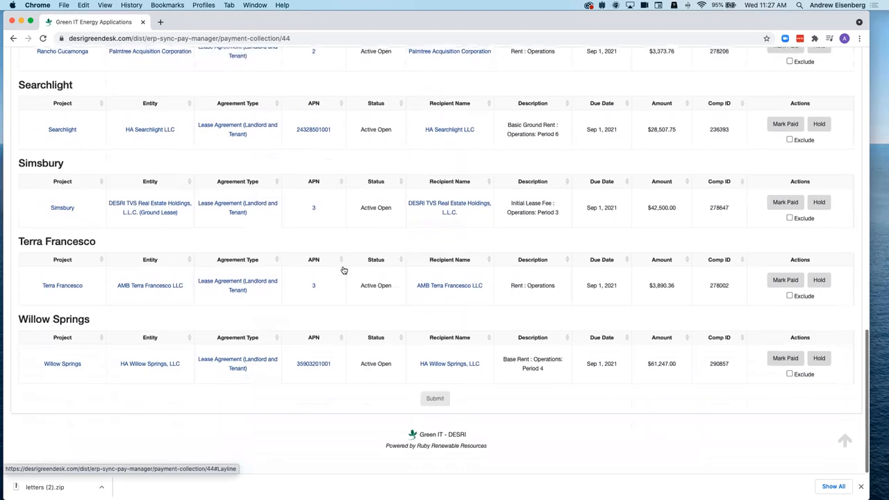
scroll(343, 270, up, 15)
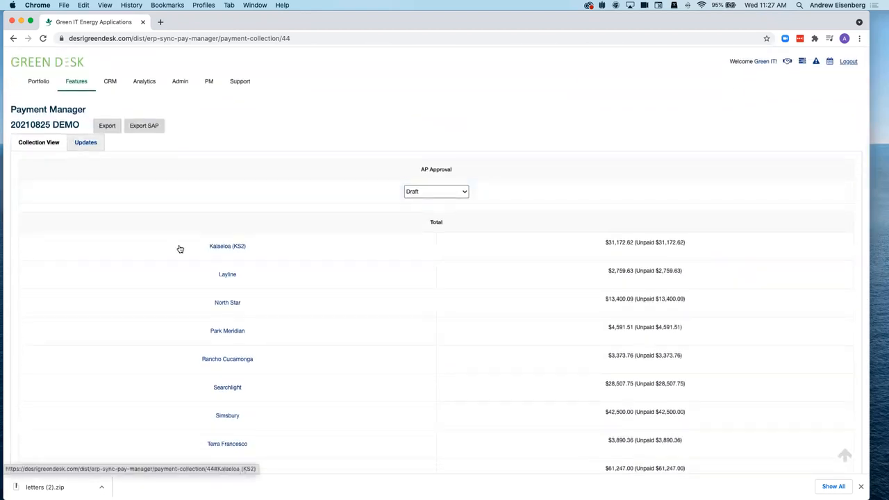
click(106, 127)
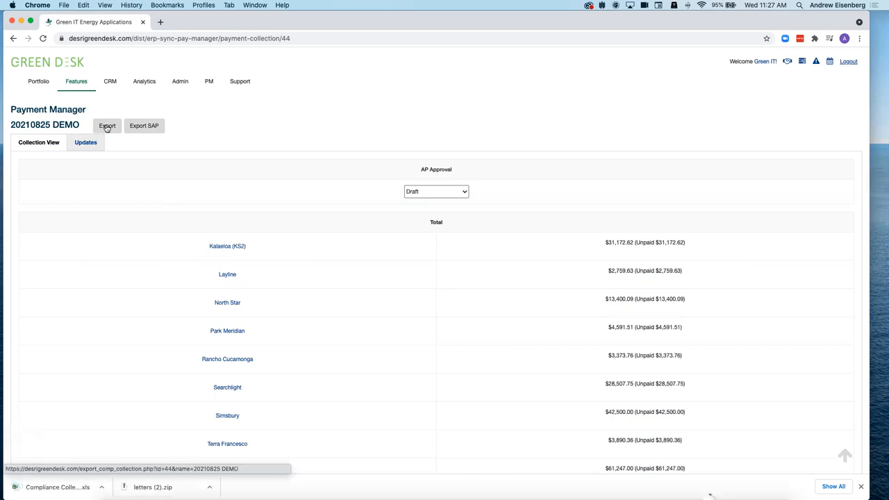
- Open the exported .xls spreadsheet in Excel from the download bar
click(88, 327)
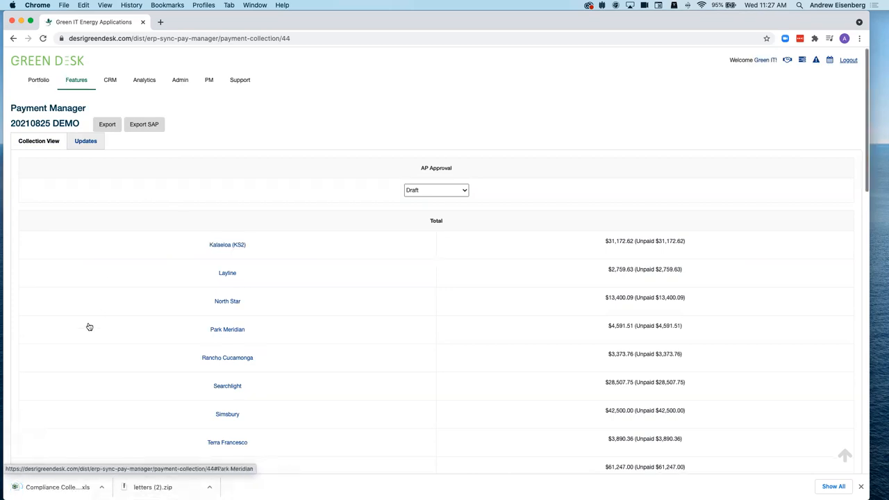
scroll(184, 392, down, 4)
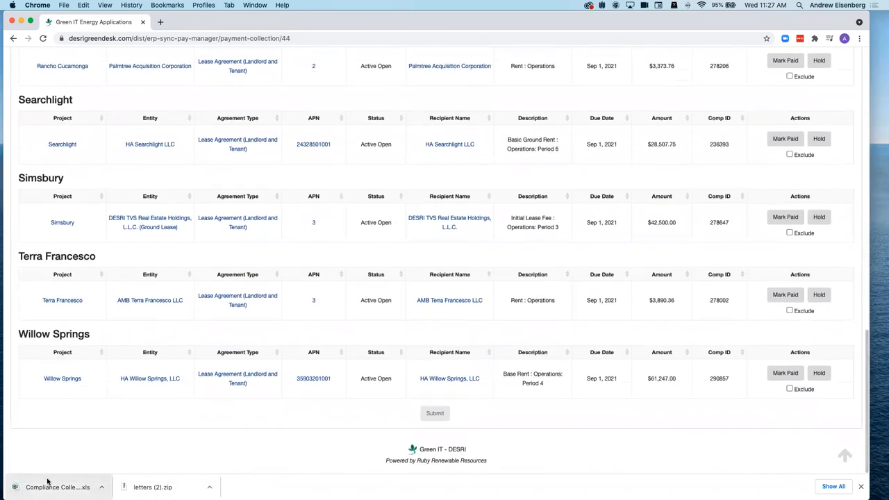
click(44, 488)
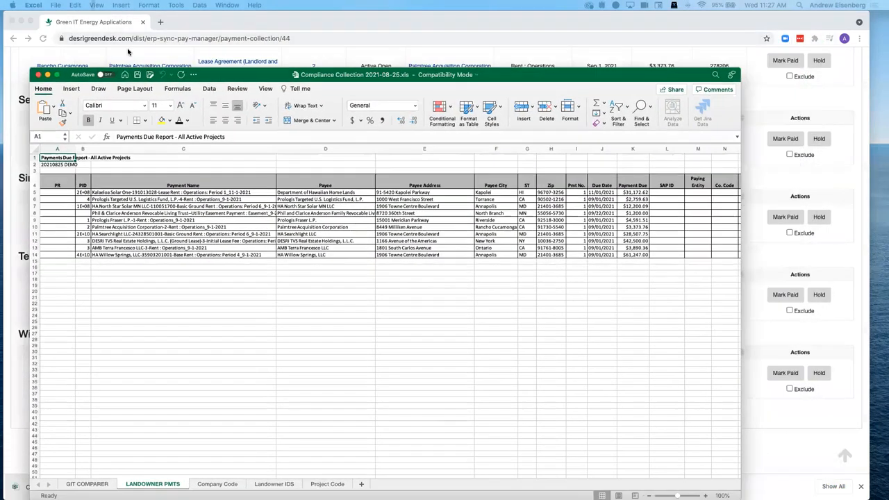
- Move Excel aside and bring the browser back to the Draft collections list
drag(208, 74, 0, 17)
scroll(75, 123, up, 12)
scroll(397, 334, down, 11)
scroll(403, 352, up, 10)
scroll(402, 351, up, 3)
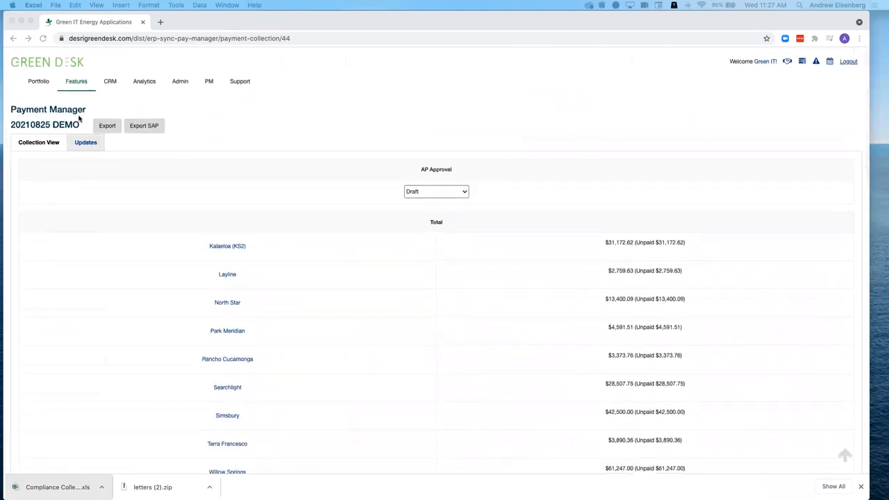
click(47, 111)
click(55, 110)
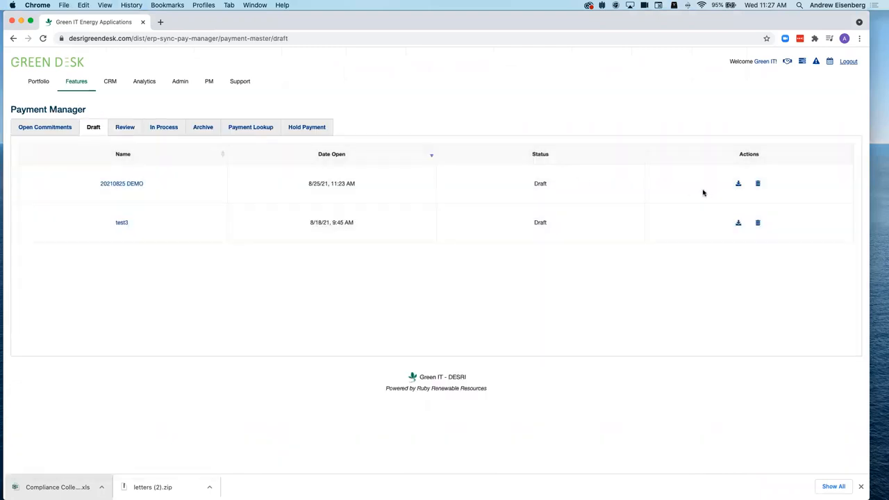
- Set 20210825 DEMO's AP Approval to Approved for Review, then check the Review and Draft lists
click(128, 186)
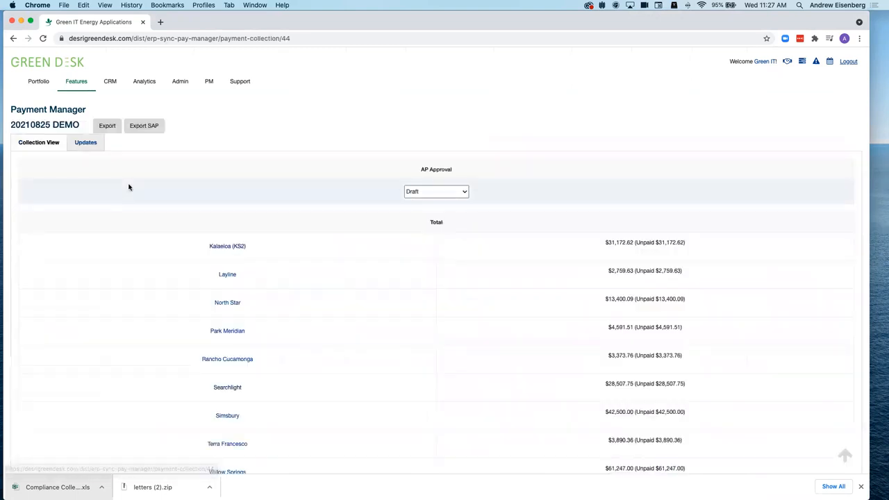
click(452, 193)
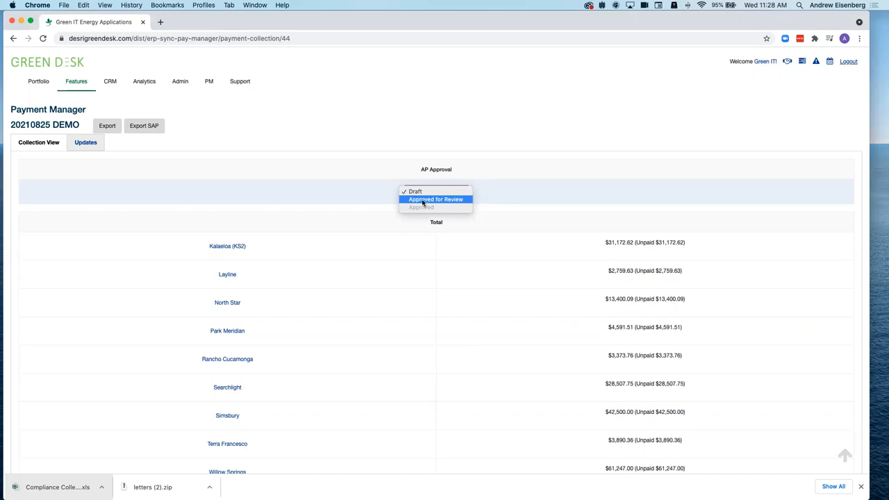
click(424, 201)
click(85, 141)
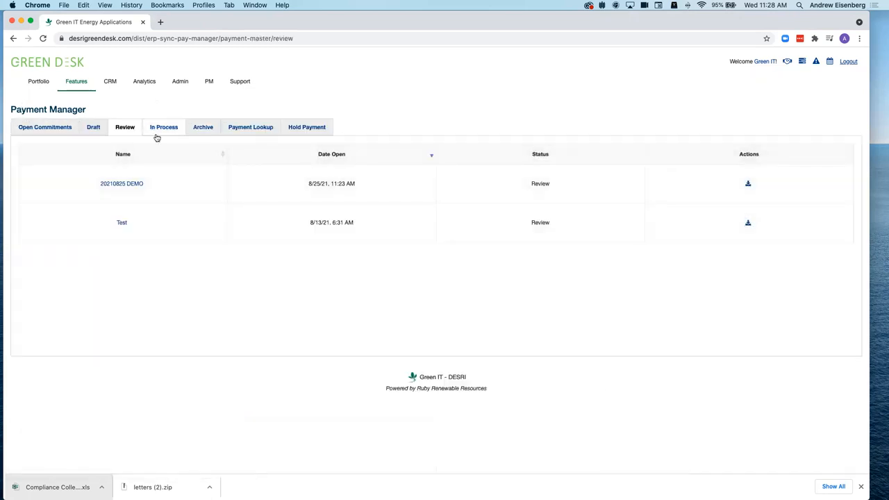
click(95, 128)
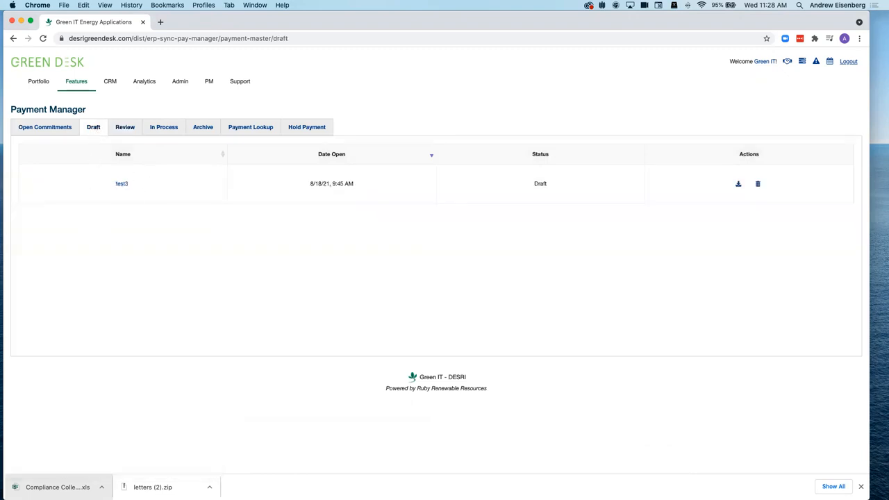
- Look through the Open Commitments and Draft lists, then open 20210825 DEMO from Review
click(25, 132)
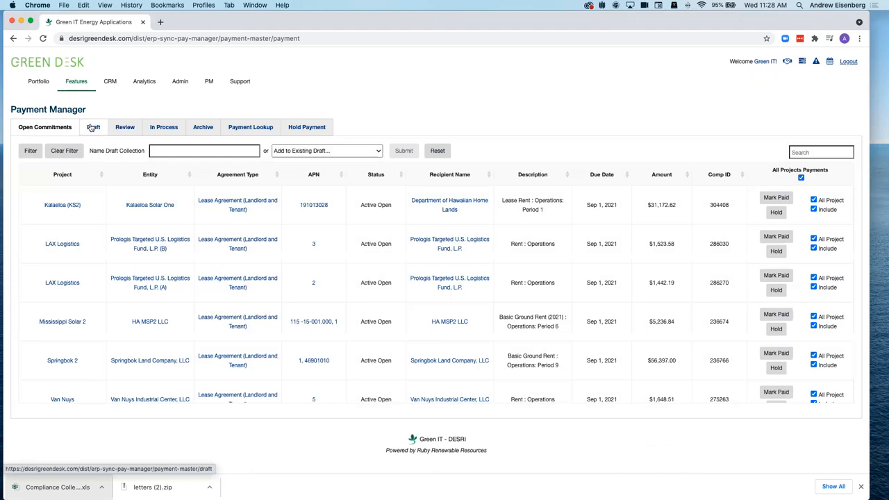
click(94, 128)
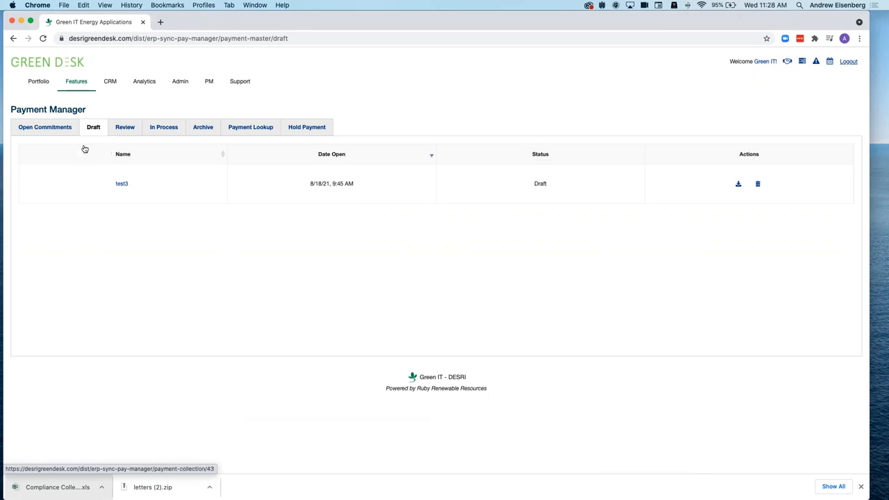
click(125, 130)
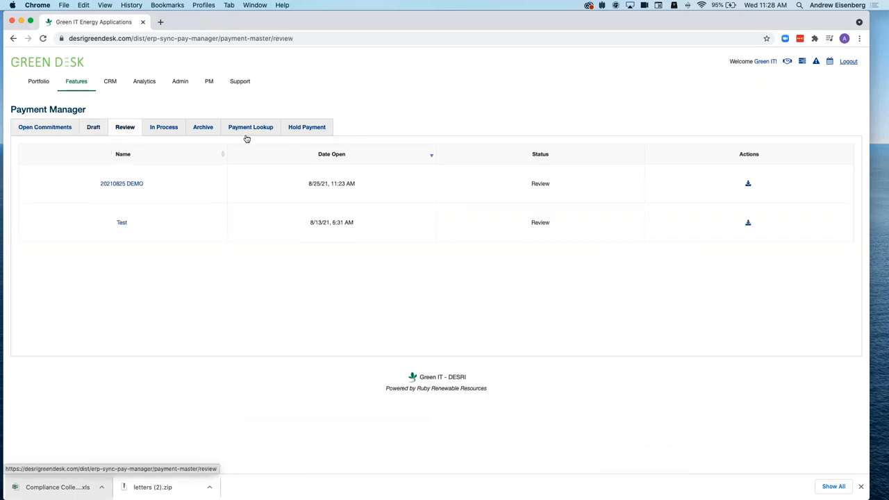
click(125, 186)
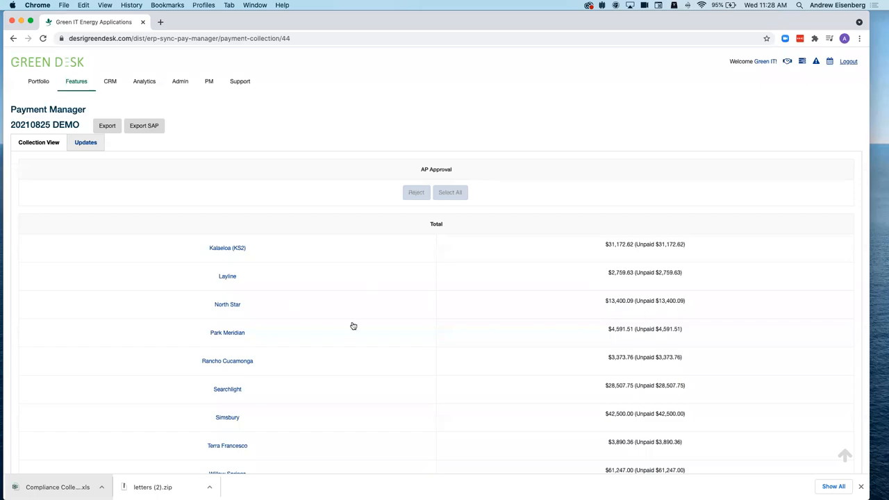
scroll(352, 326, down, 10)
scroll(353, 326, up, 10)
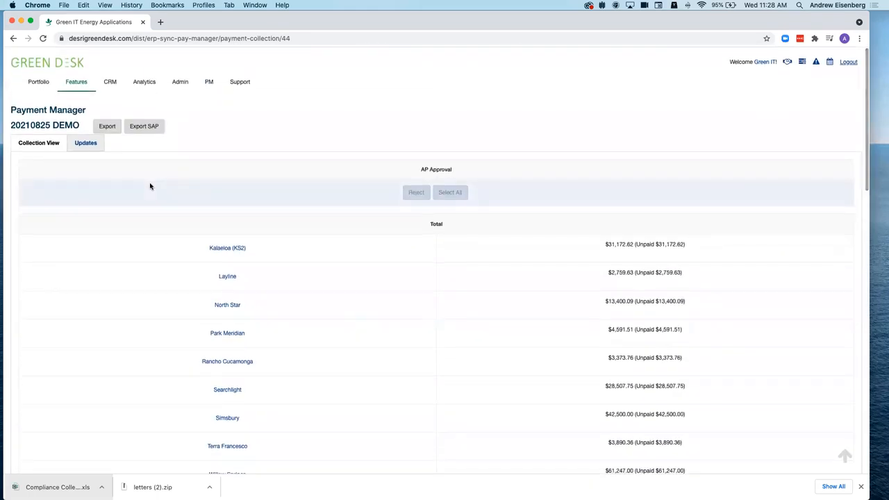
scroll(314, 308, down, 8)
scroll(314, 306, up, 10)
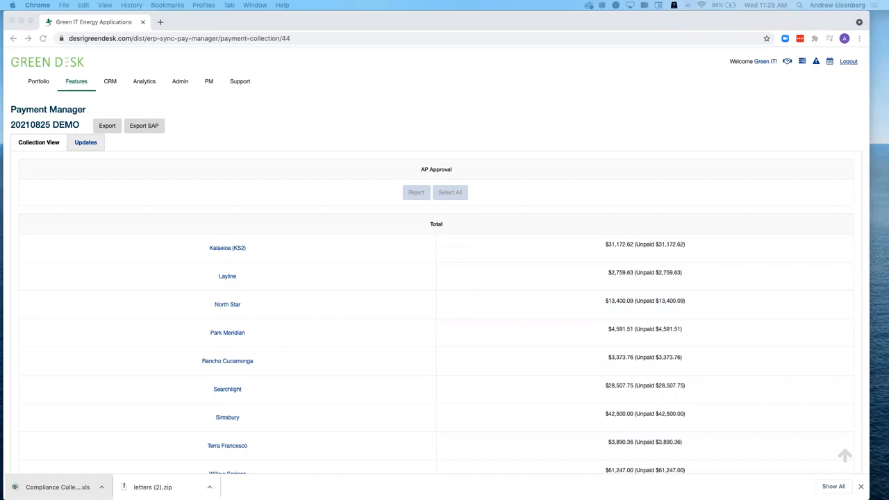
click(249, 133)
- Open desrigreendesk.com's Payment Approval Scheme in a new tab and expand the $0–10000 range's approvers
key(super+t)
text(desrigreendesk.com)
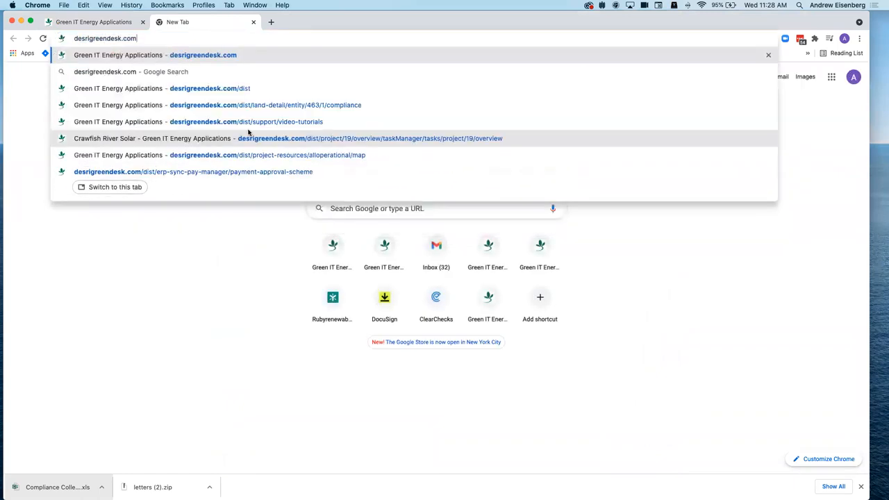
text(/dist/erp-sync-pay-manager/payment-approval-scheme)
key(Return)
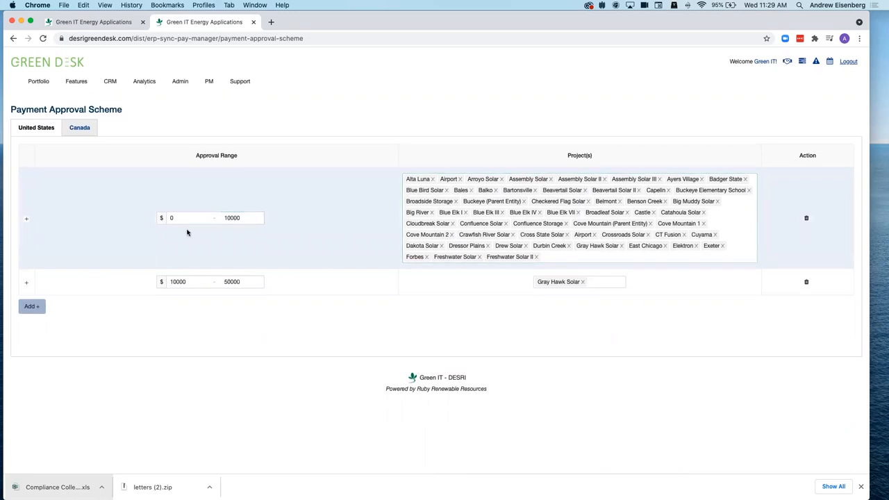
click(25, 219)
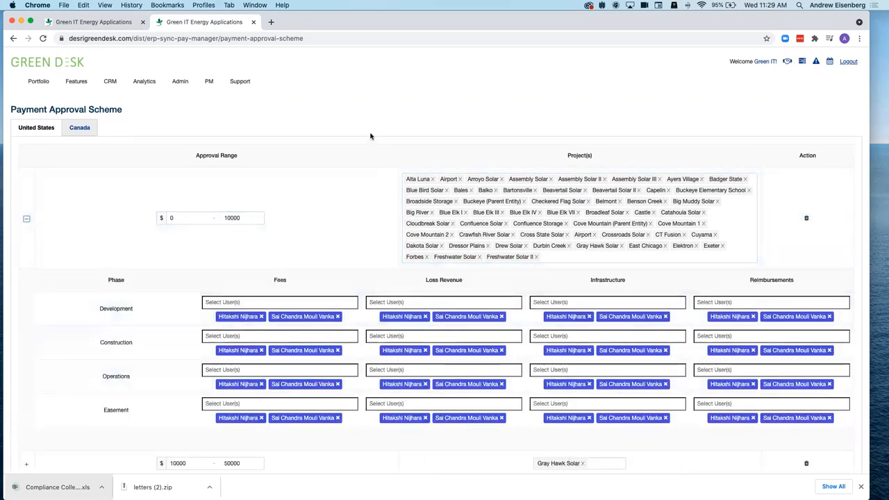
click(85, 22)
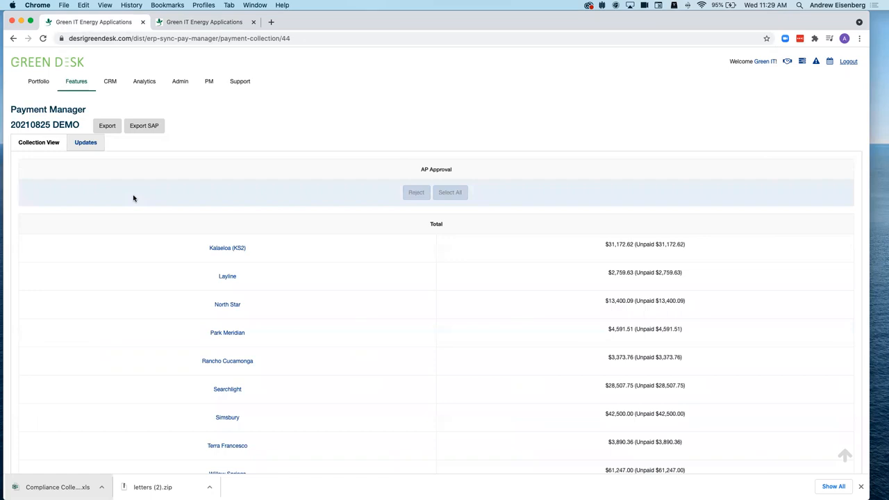
- Browse the Review, In Process and Archive lists (opening Test 2), ending on Open Commitments
click(41, 109)
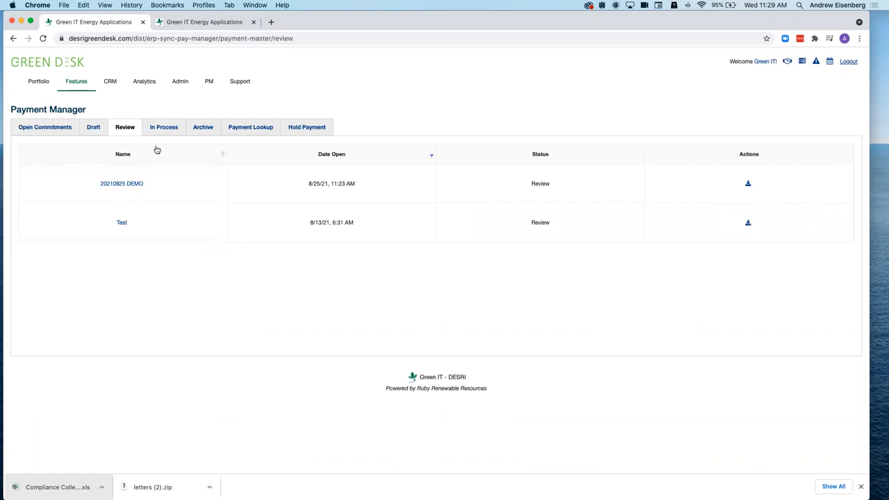
click(162, 127)
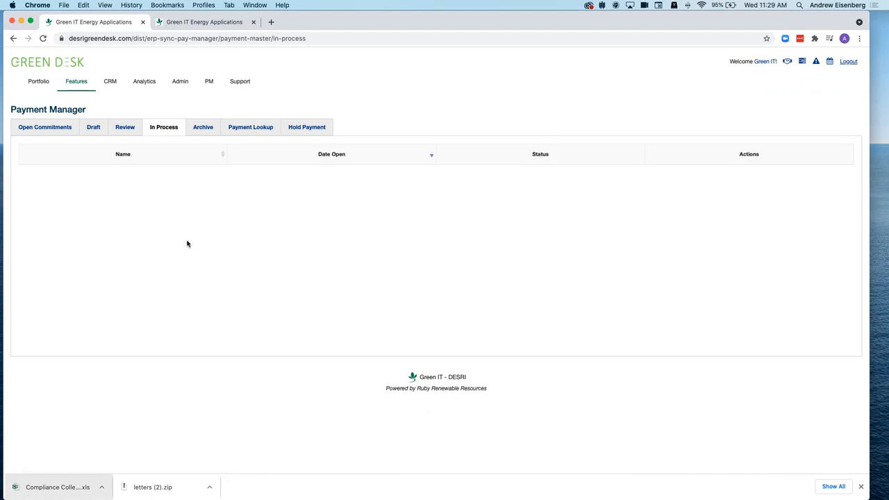
click(204, 126)
click(122, 183)
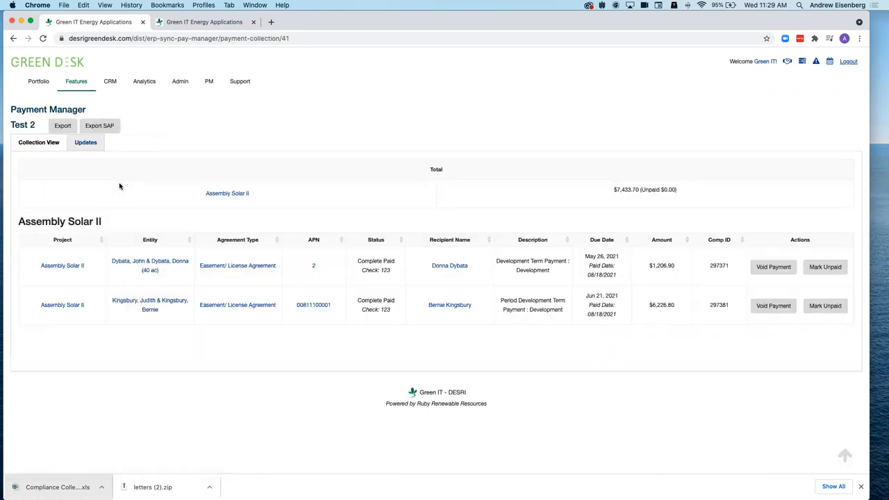
click(35, 111)
click(35, 132)
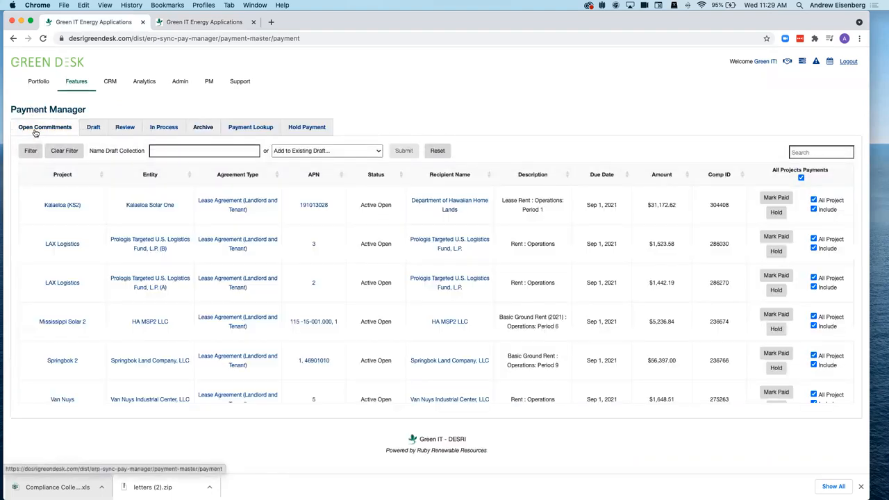
click(92, 127)
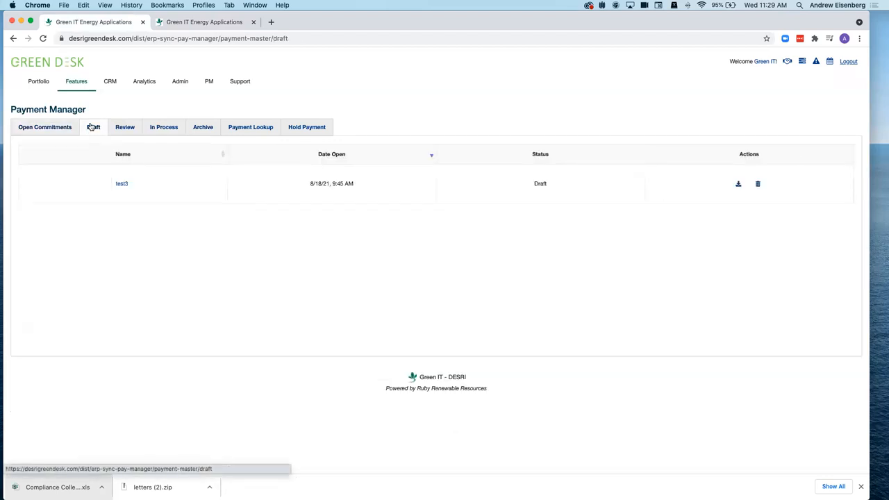
click(46, 129)
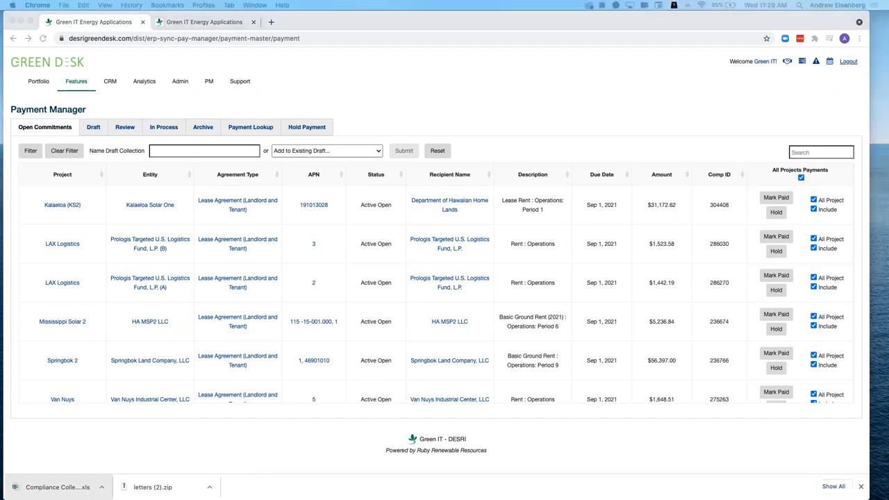
- Open 20210825 DEMO from the Review list, scroll its details, and return to Review
click(123, 129)
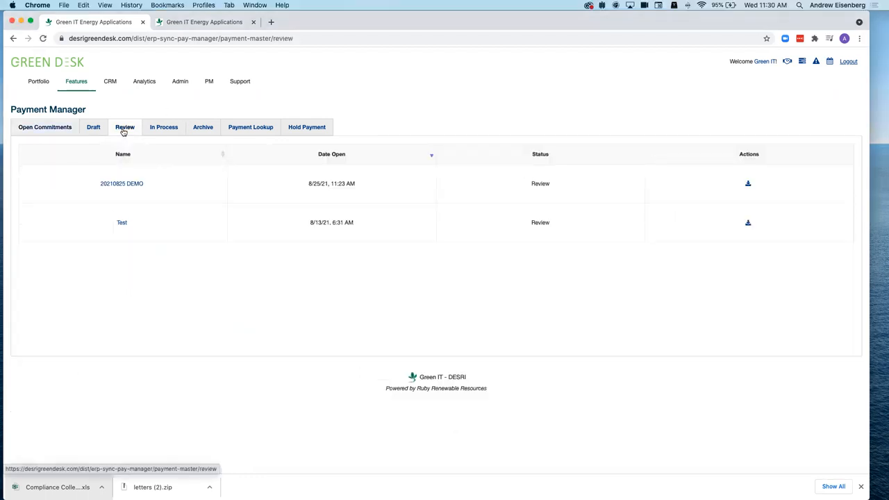
click(120, 183)
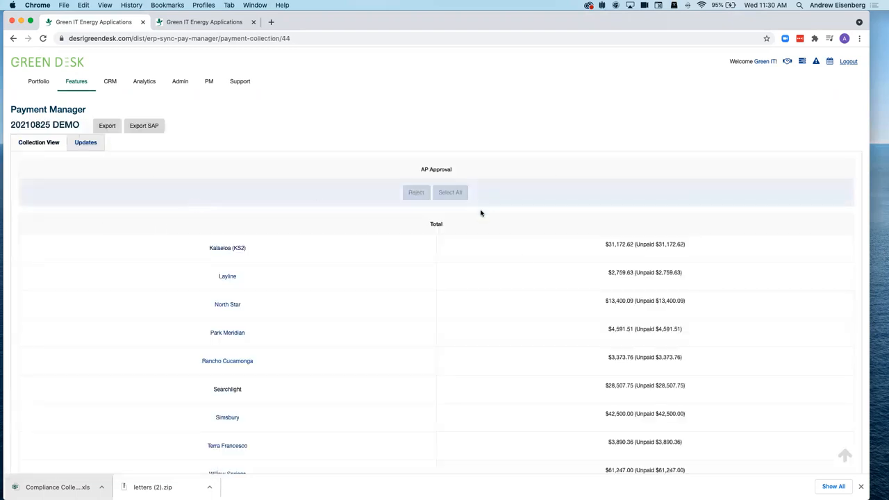
scroll(407, 314, down, 1)
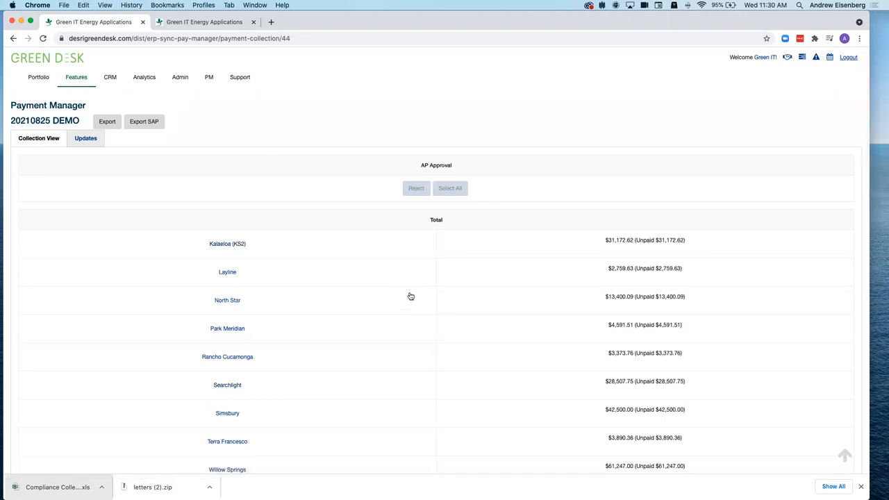
click(40, 105)
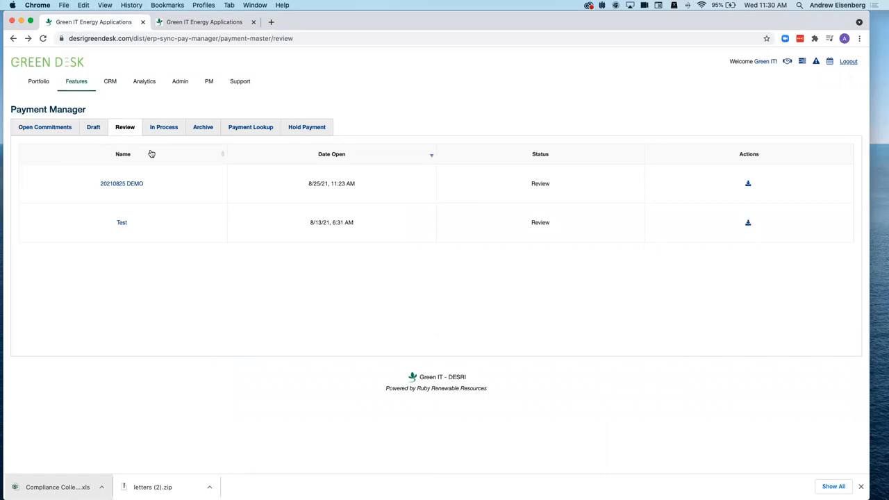
- Switch back and forth between the Review list and the Payment Approval Scheme tab
key(ctrl+Tab)
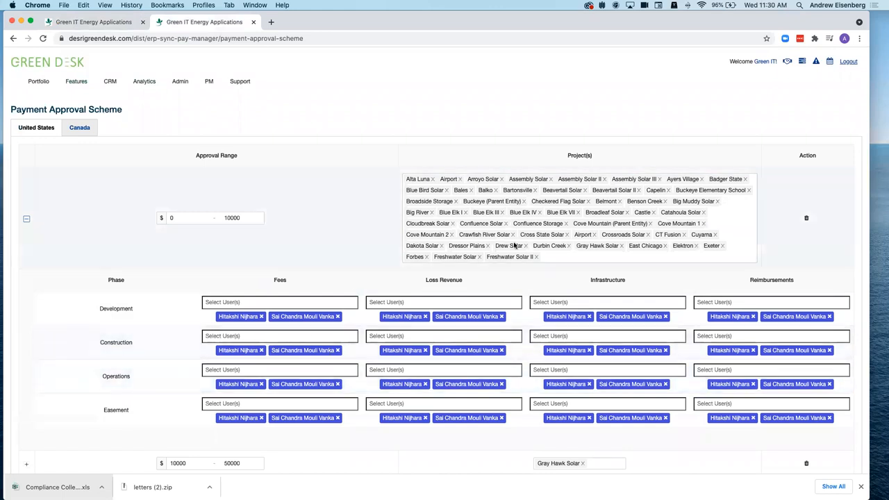
key(ctrl+Tab)
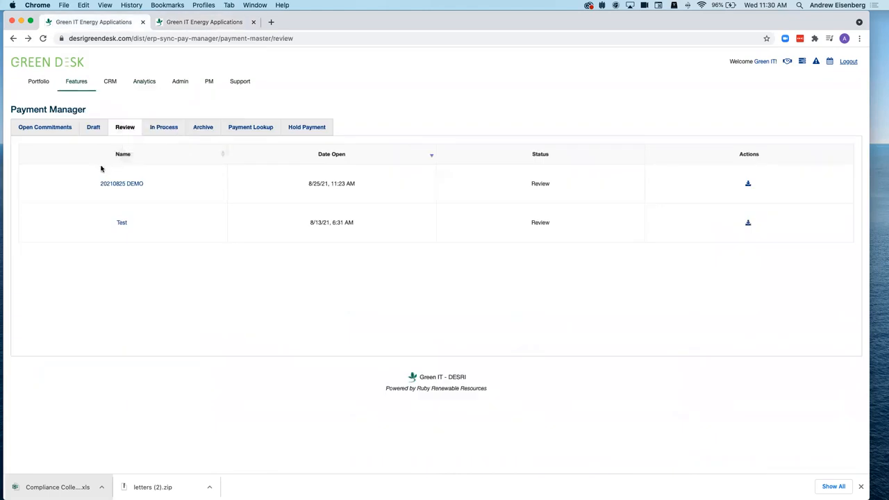
key(ctrl+Tab)
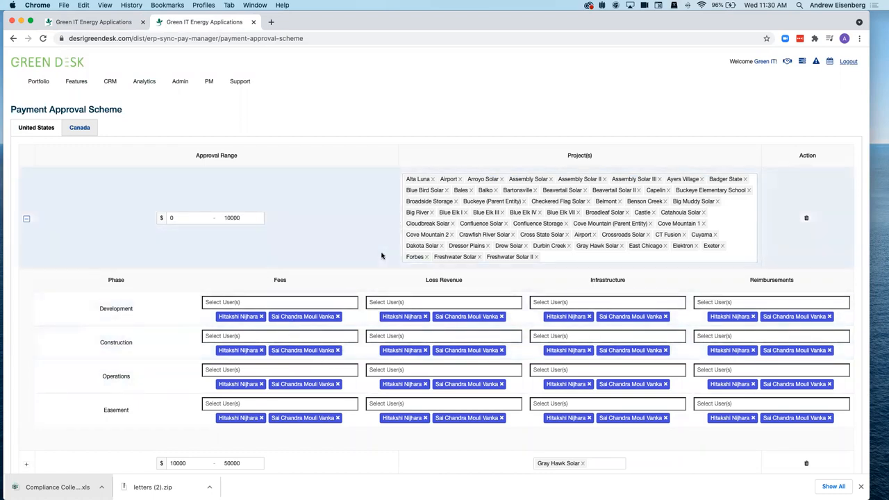
key(ctrl+Tab)
click(122, 222)
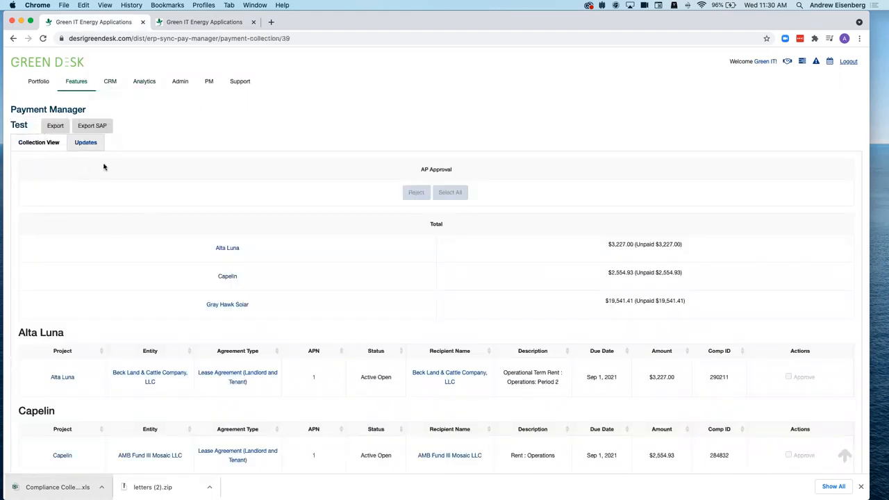
key(super+bracketleft)
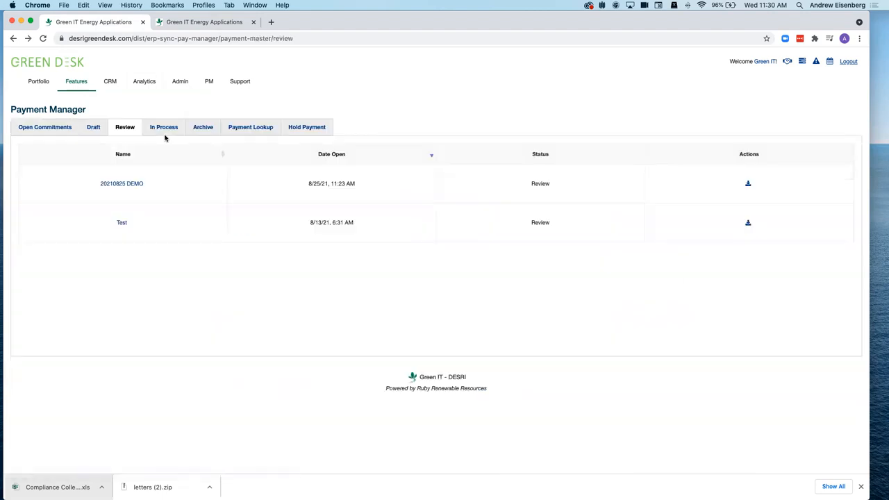
click(117, 183)
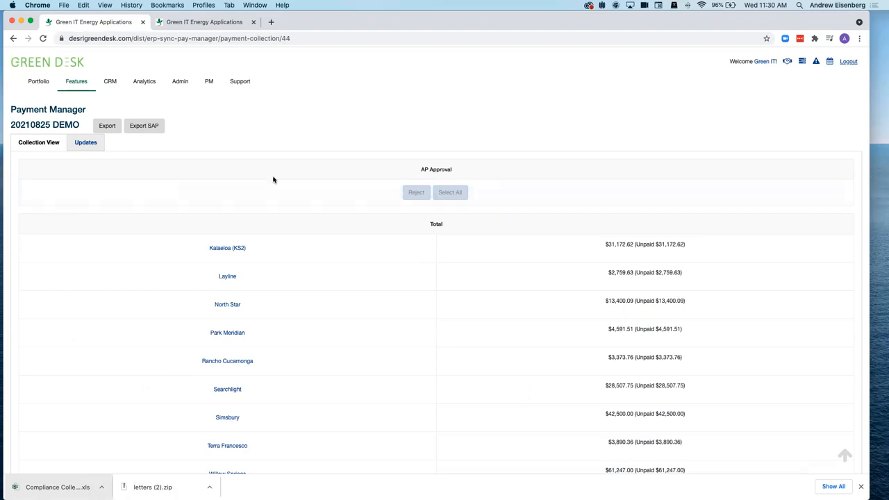
click(181, 88)
click(45, 112)
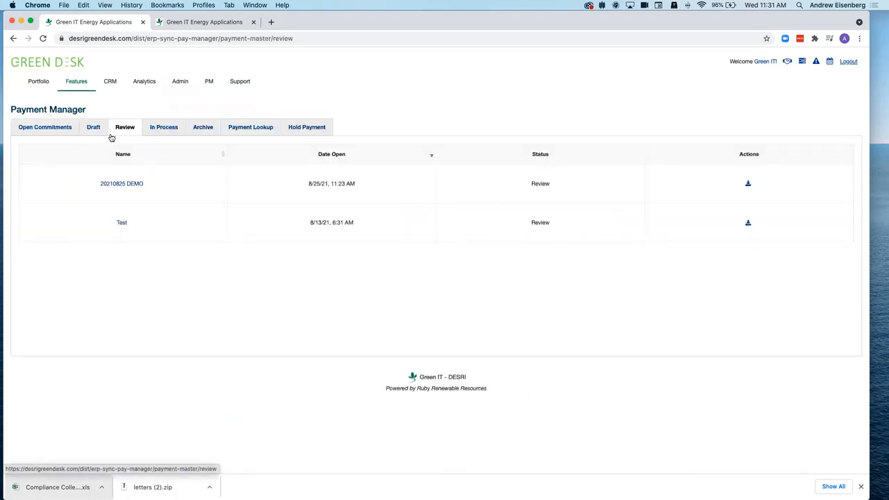
- Open 20210825 DEMO from Review and scroll its Kalaeloa (KS2), Layline and North Star payment tables
click(118, 184)
scroll(234, 297, down, 15)
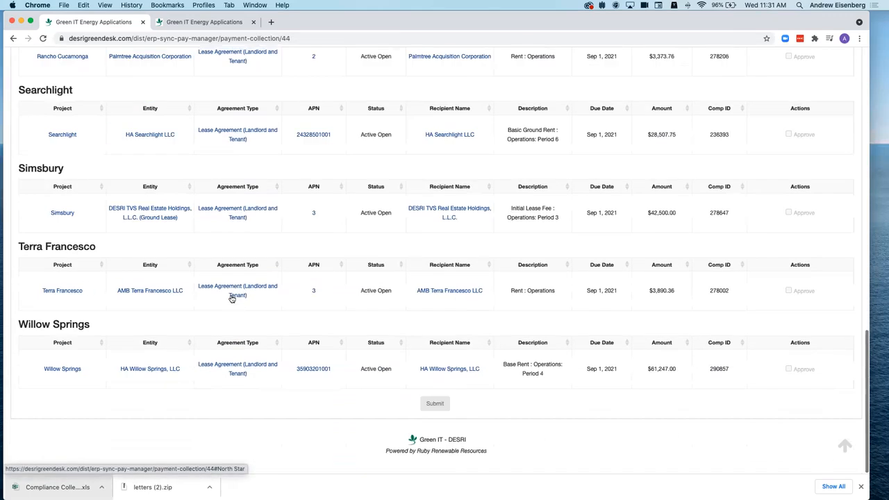
scroll(231, 297, up, 6)
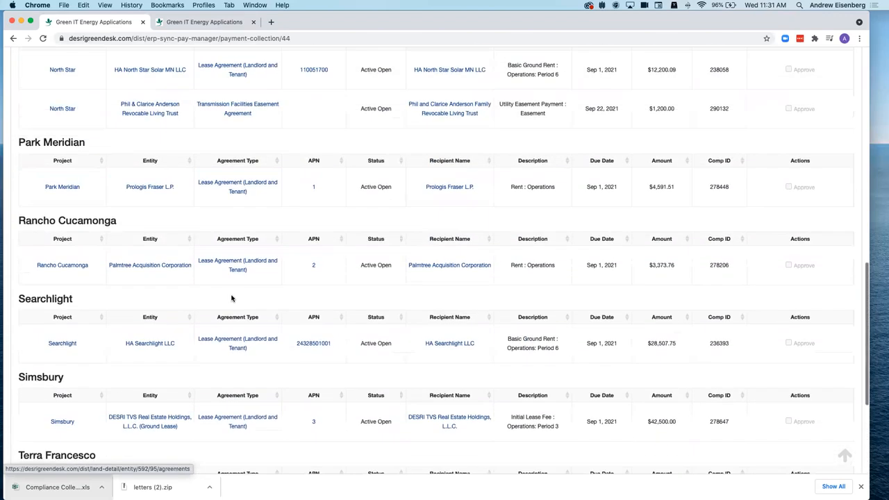
scroll(232, 299, up, 9)
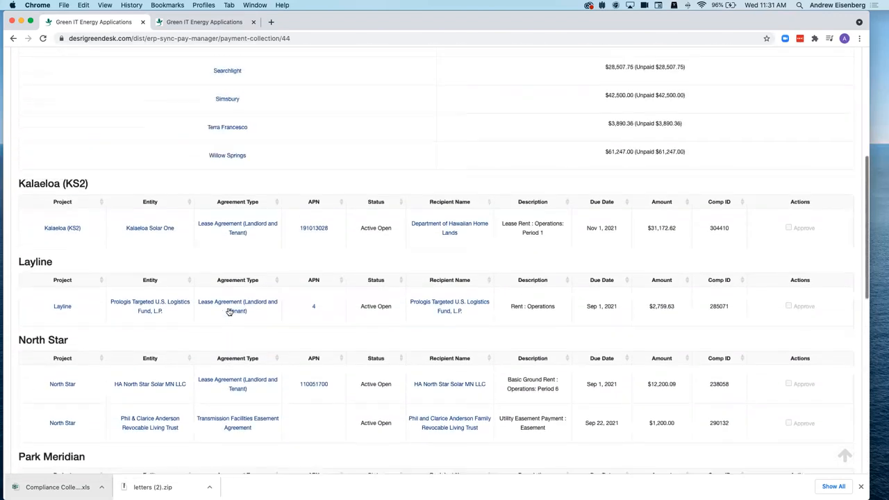
scroll(229, 312, down, 6)
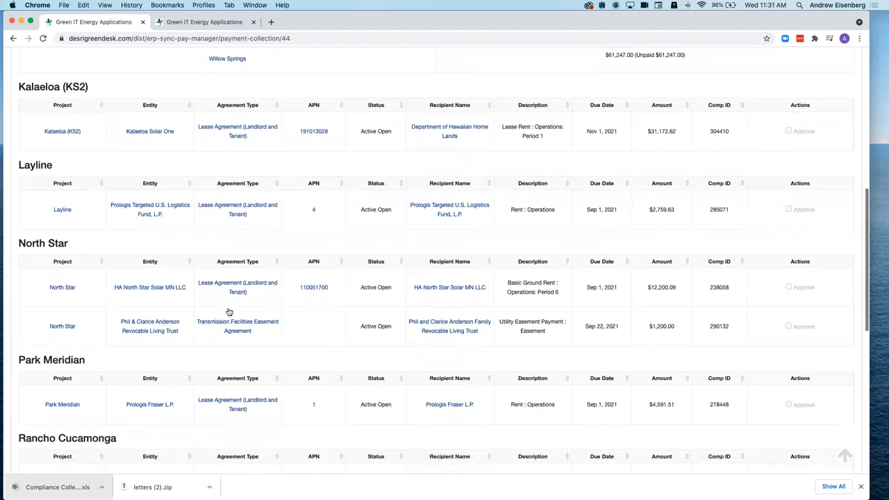
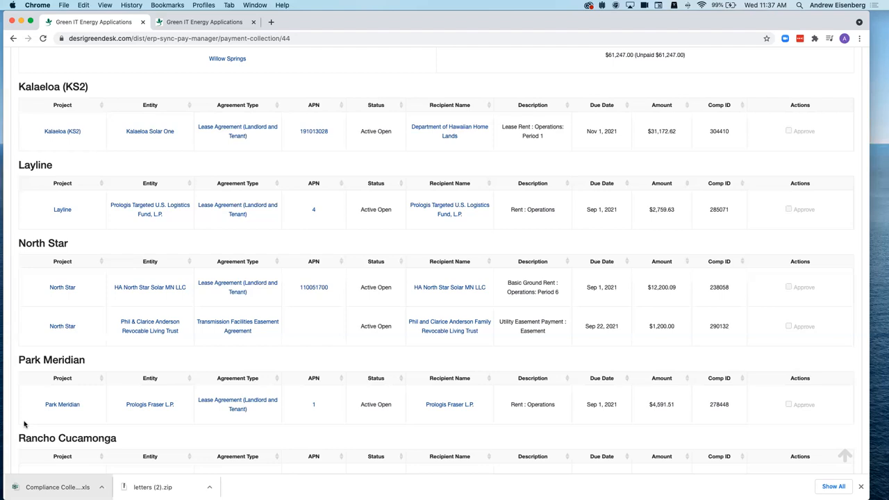
- Unzip letters (2).zip from Downloads and open the North Star_290132 invoice workbook
mouse_move(656, 490)
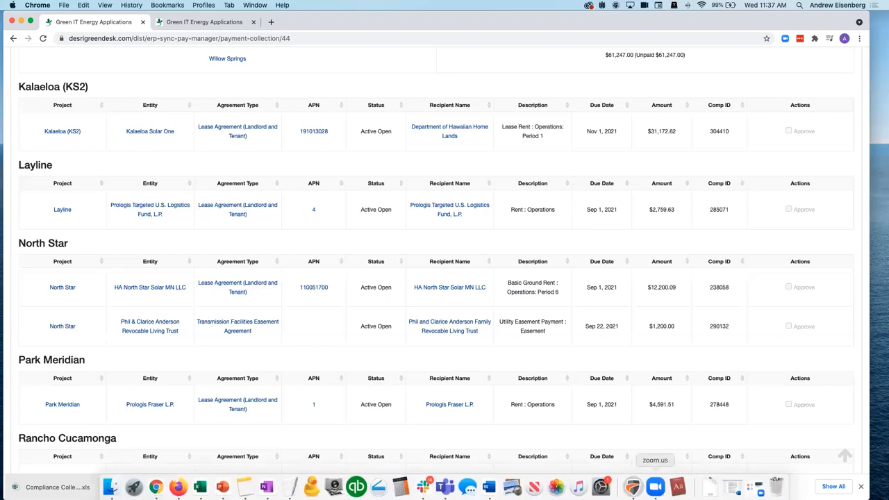
click(709, 486)
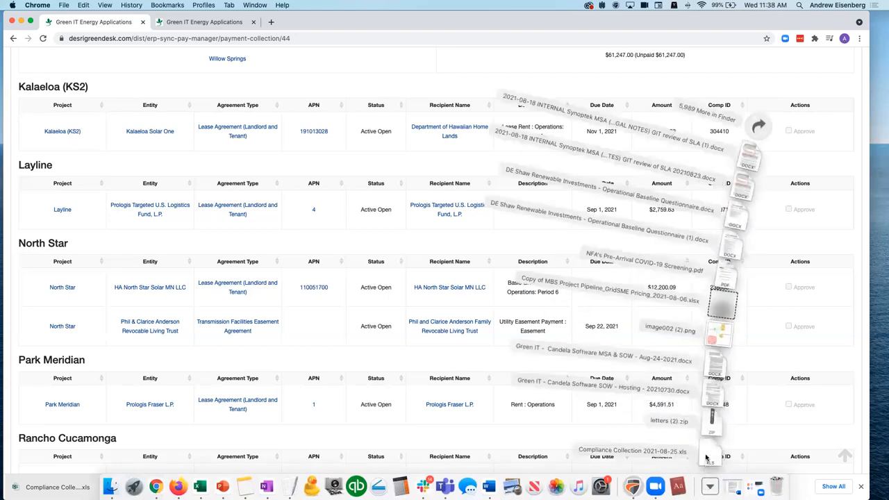
drag(706, 422, 599, 448)
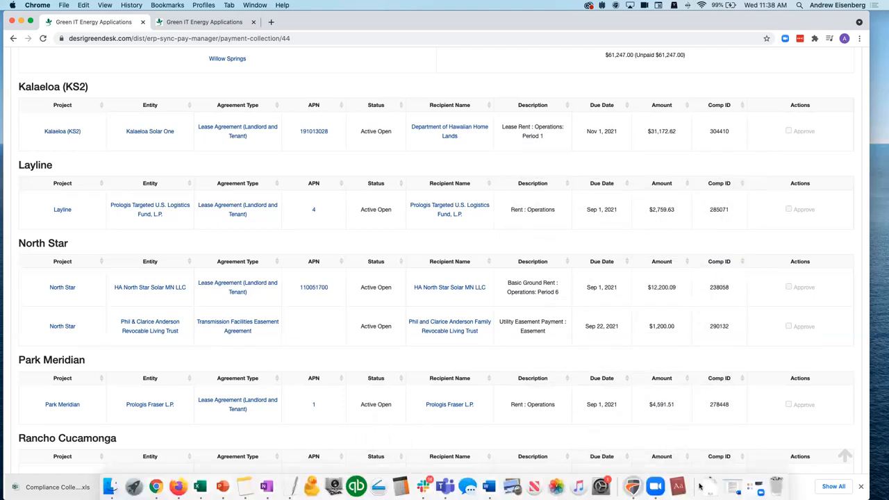
click(708, 486)
click(710, 427)
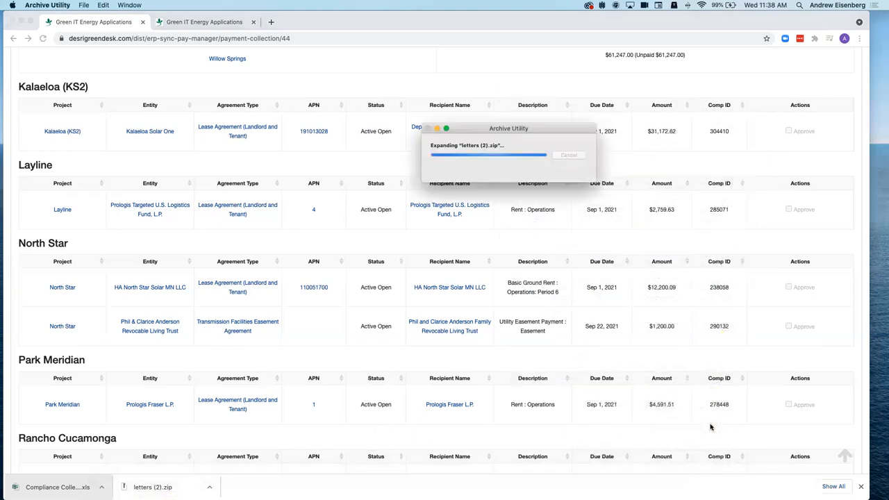
click(709, 485)
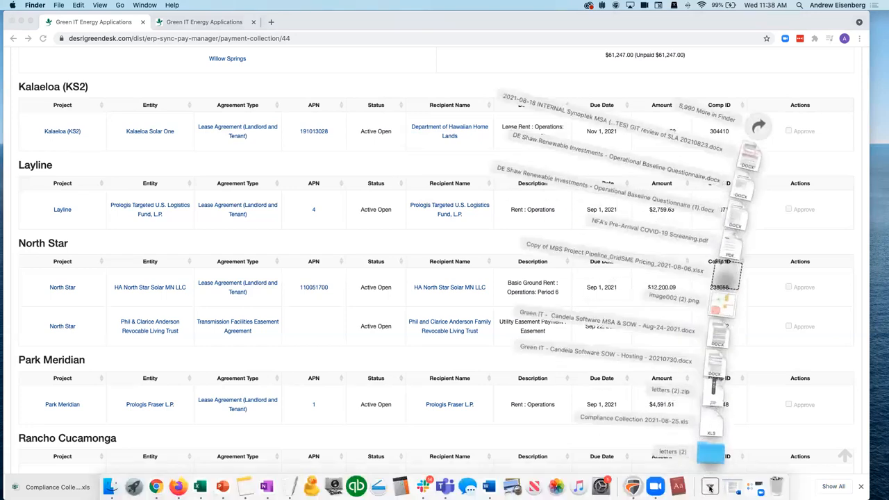
click(708, 445)
double_click(378, 142)
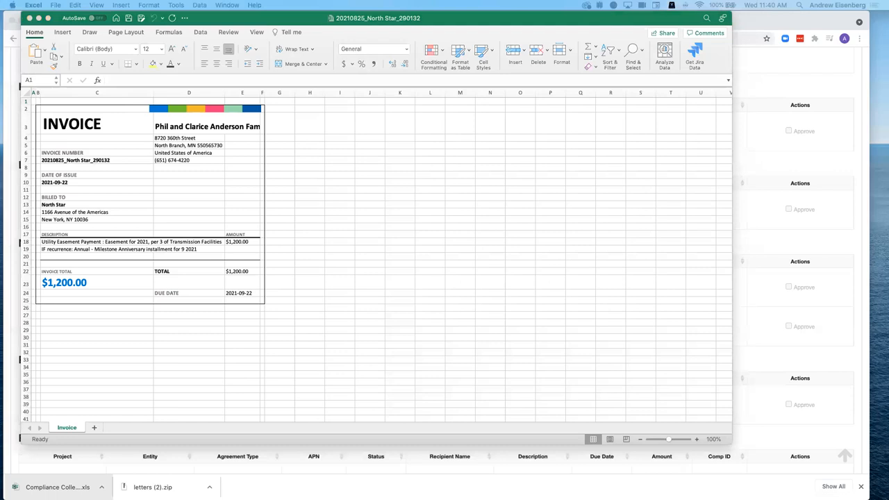
- Return to the Payment Manager collection page and scroll through its per-project totals
click(758, 164)
scroll(761, 125, down, 1)
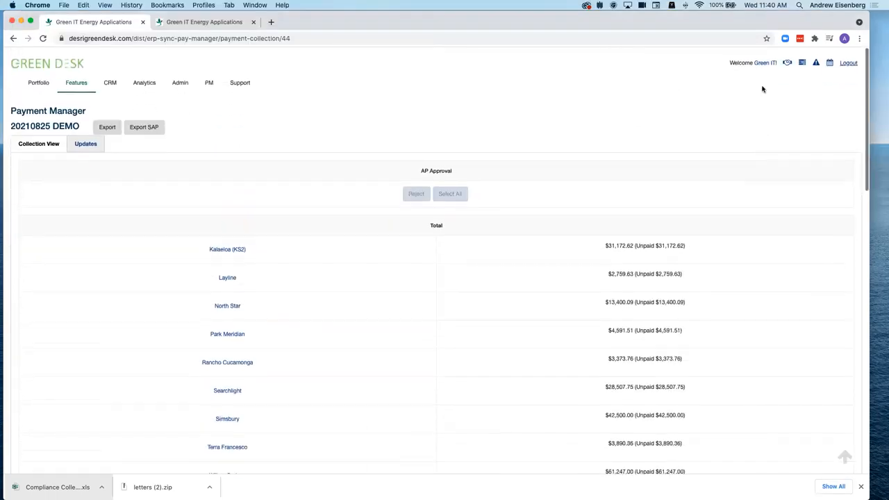
- Log out and log back in as the approver user
click(850, 64)
click(437, 237)
key(Tab)
text(********)
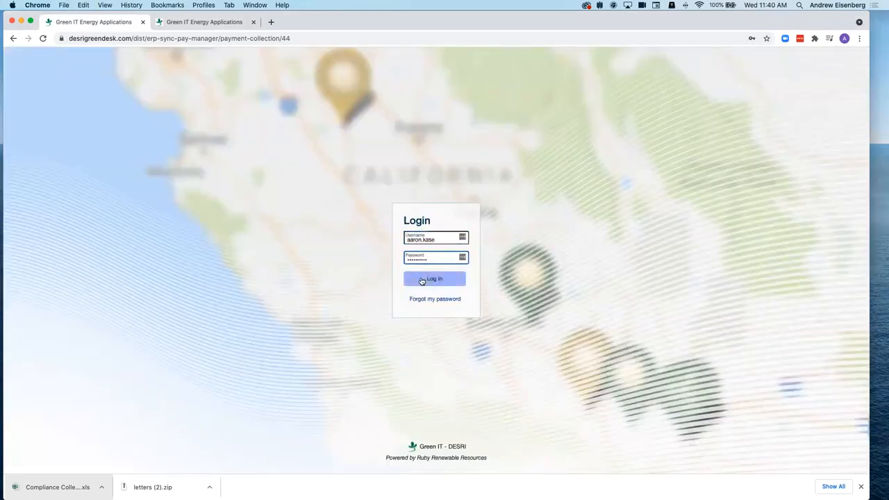
click(422, 280)
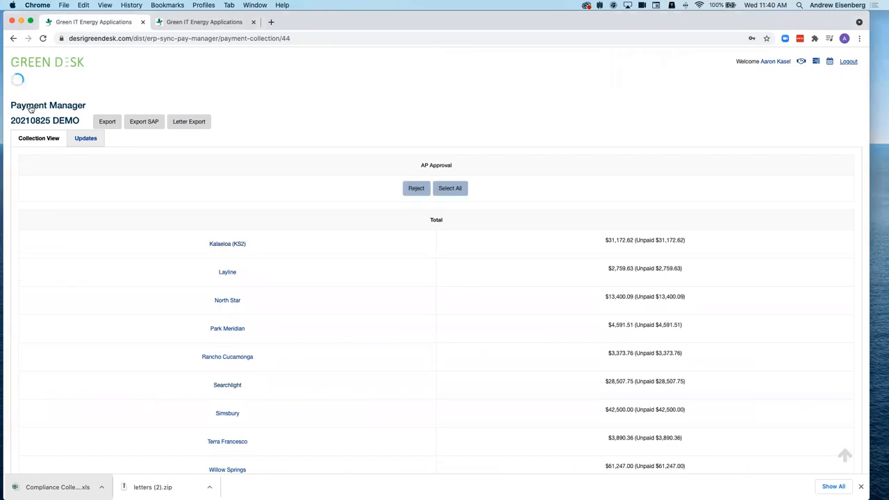
- Open the 20210825 DEMO collection from Review and reload it
click(31, 106)
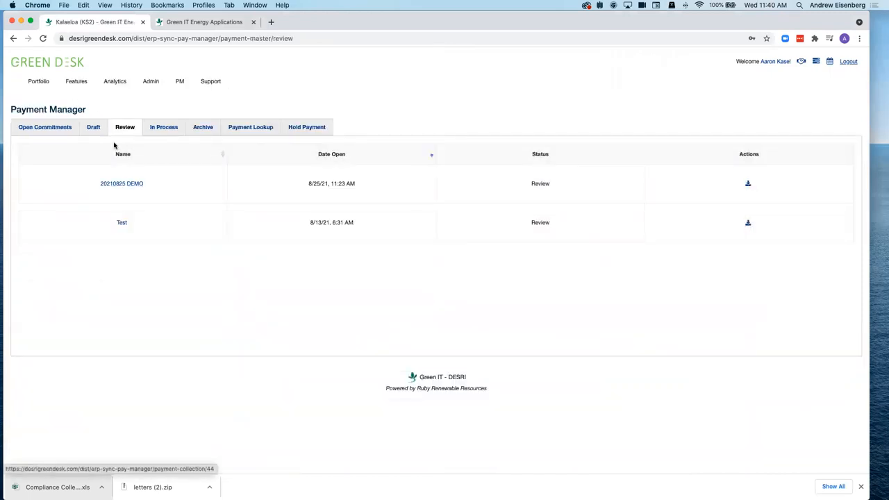
click(109, 185)
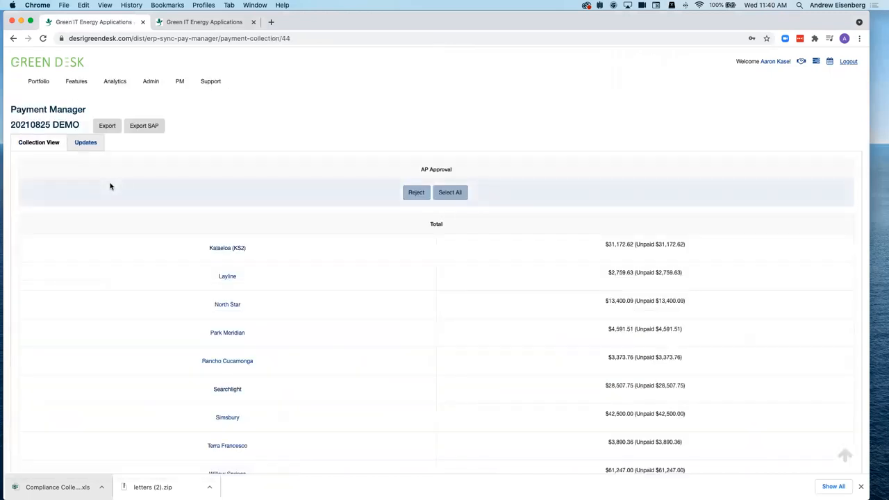
key(super+r)
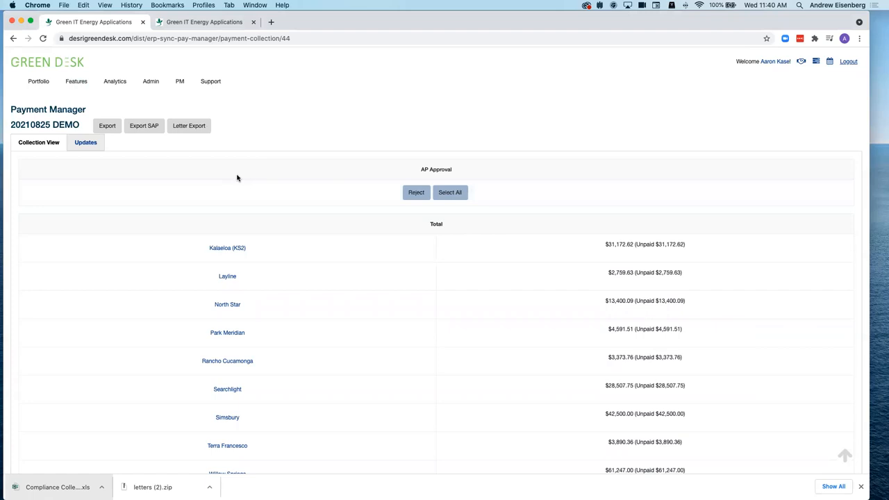
scroll(326, 338, down, 5)
scroll(326, 338, up, 3)
scroll(327, 333, up, 3)
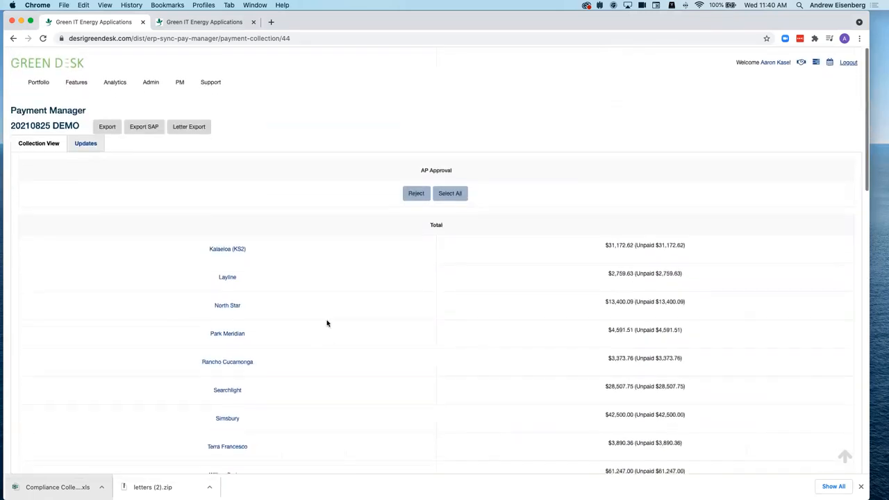
- Select all eligible payments for AP approval, including North Star's $12,200.09 and $1,200.00
click(450, 193)
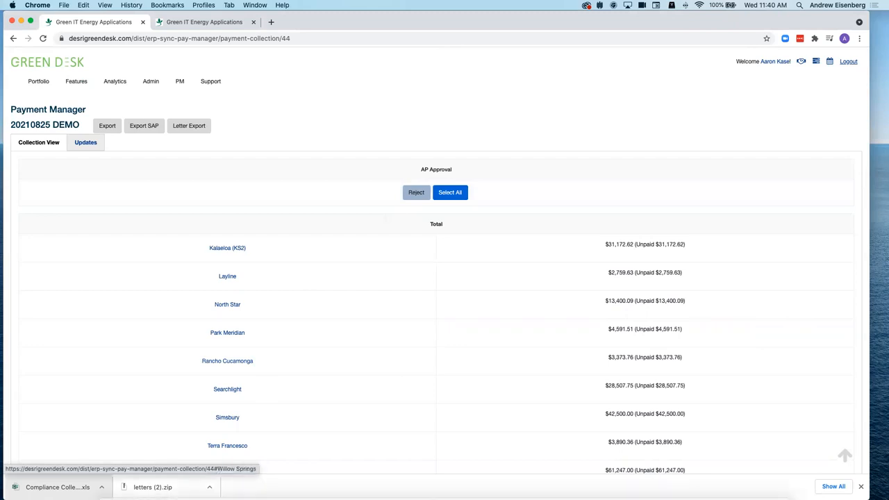
mouse_move(111, 498)
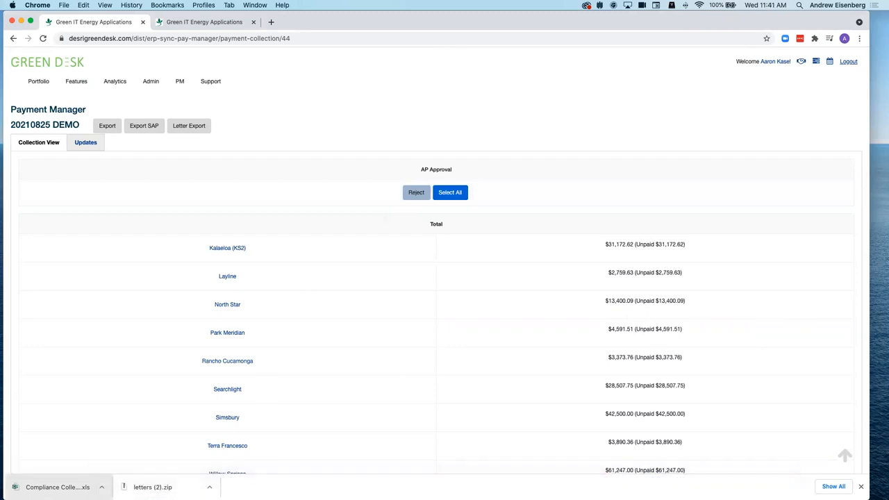
scroll(267, 286, down, 3)
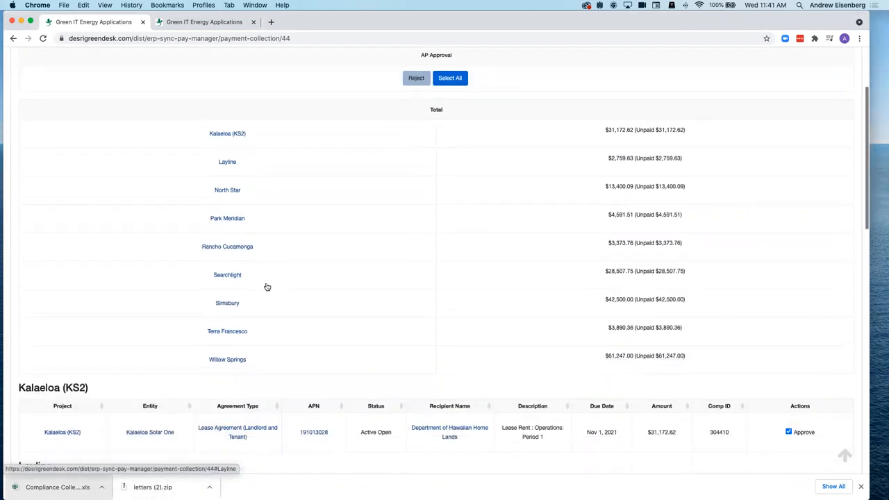
scroll(267, 286, up, 5)
scroll(267, 286, down, 1)
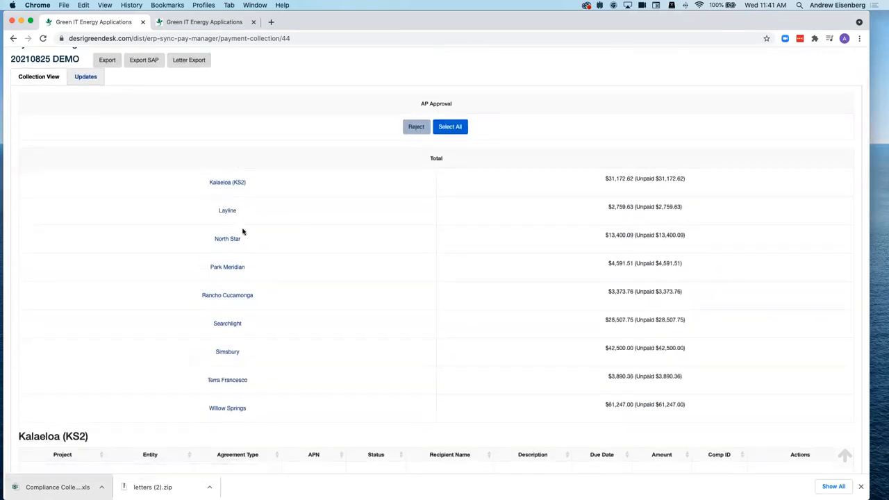
scroll(256, 230, down, 8)
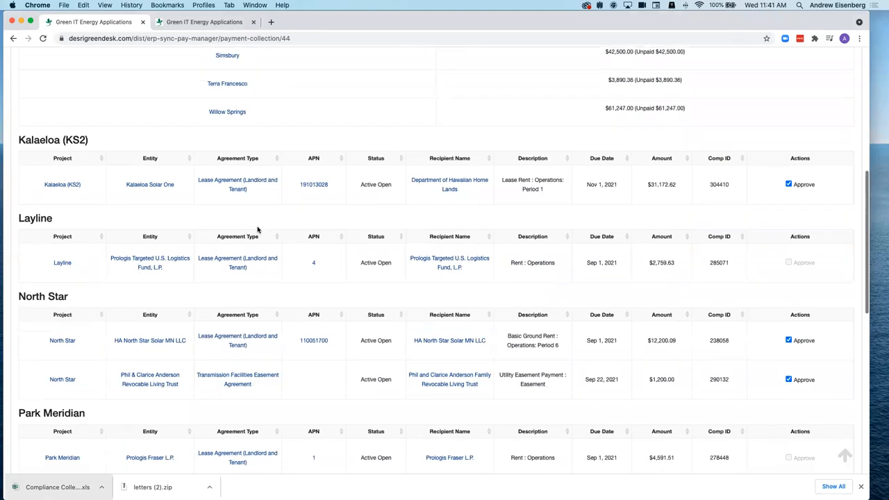
scroll(257, 230, down, 2)
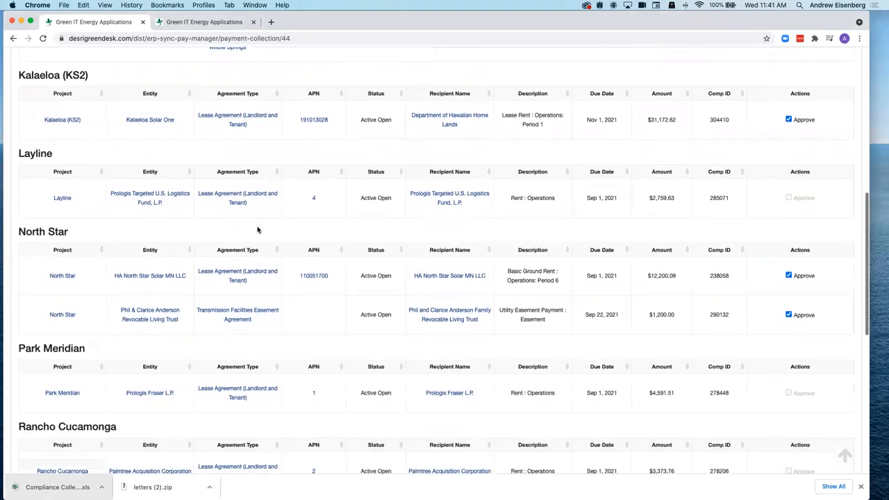
scroll(257, 229, up, 15)
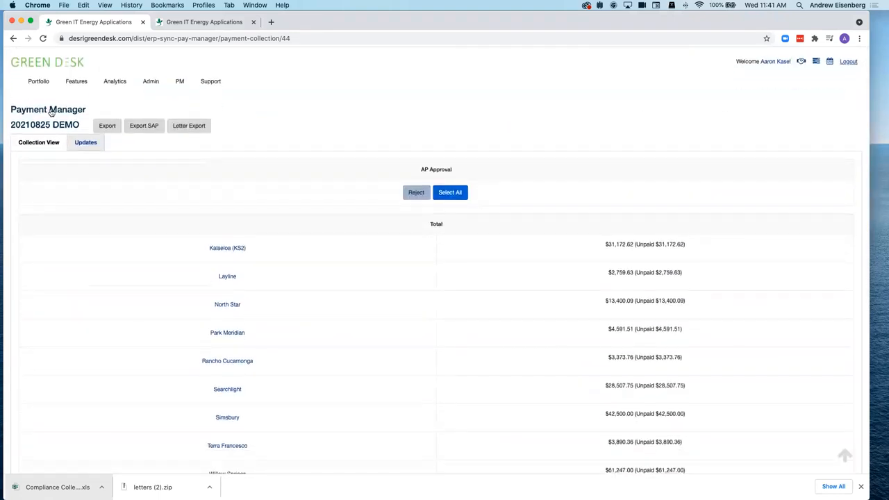
- Reload Open Commitments, then reopen 20210825 DEMO from the Review list
click(51, 112)
click(42, 129)
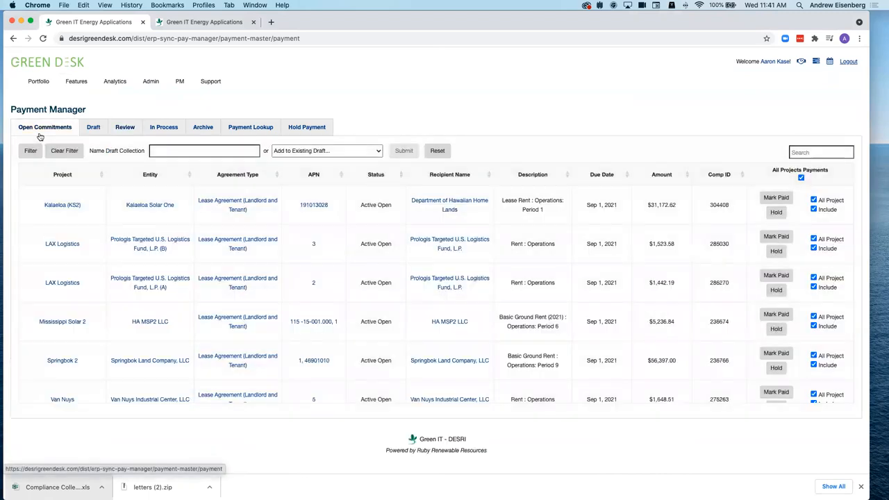
key(super+r)
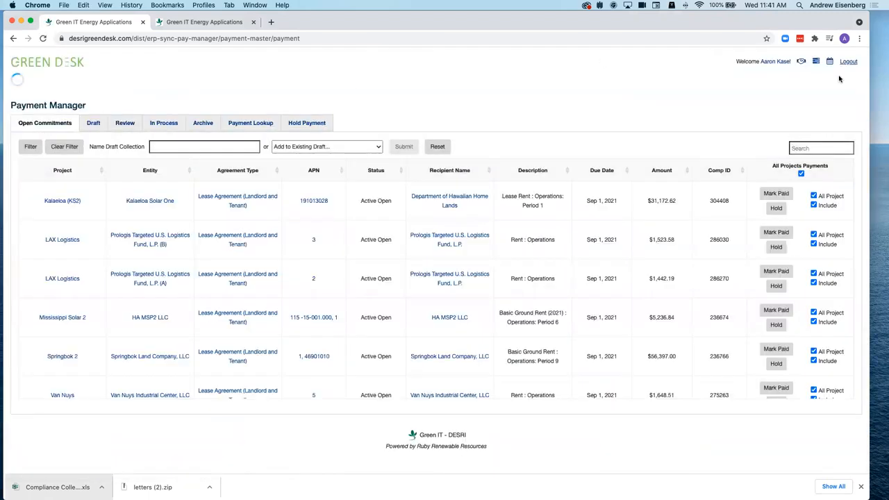
click(122, 126)
click(132, 186)
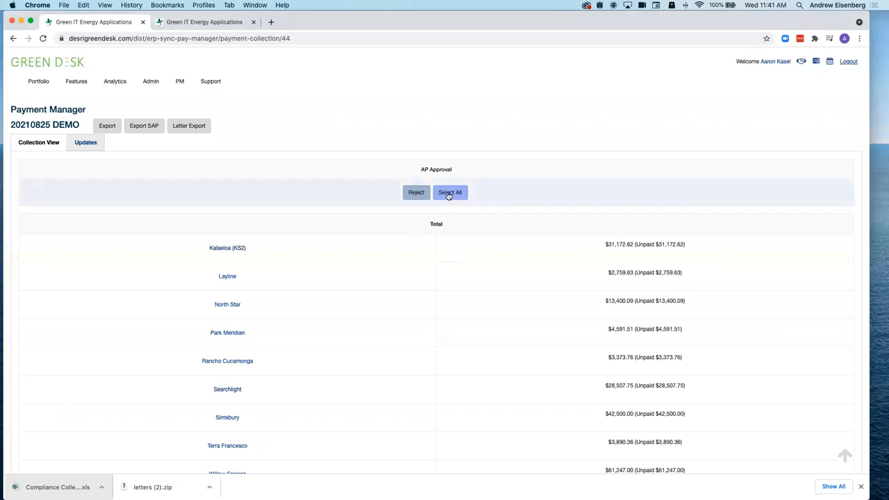
- Select all eligible payments for approval in 20210825 DEMO
scroll(497, 309, down, 5)
click(450, 67)
scroll(494, 198, down, 10)
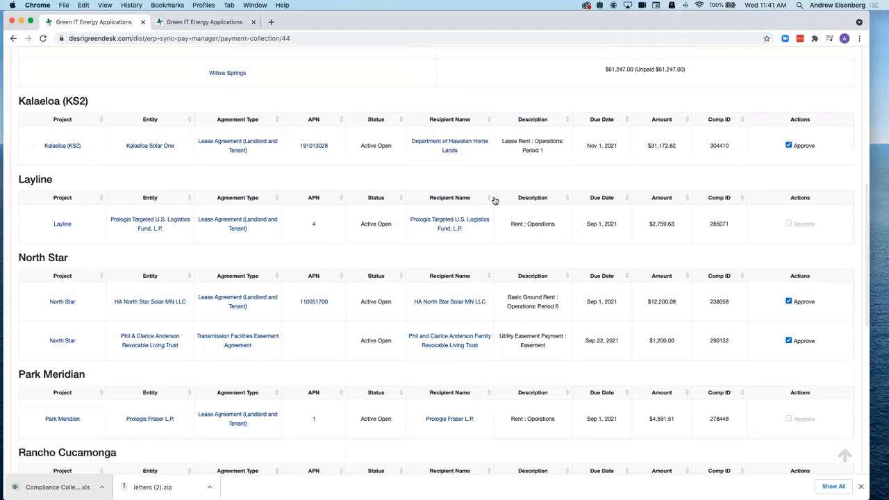
scroll(494, 200, up, 2)
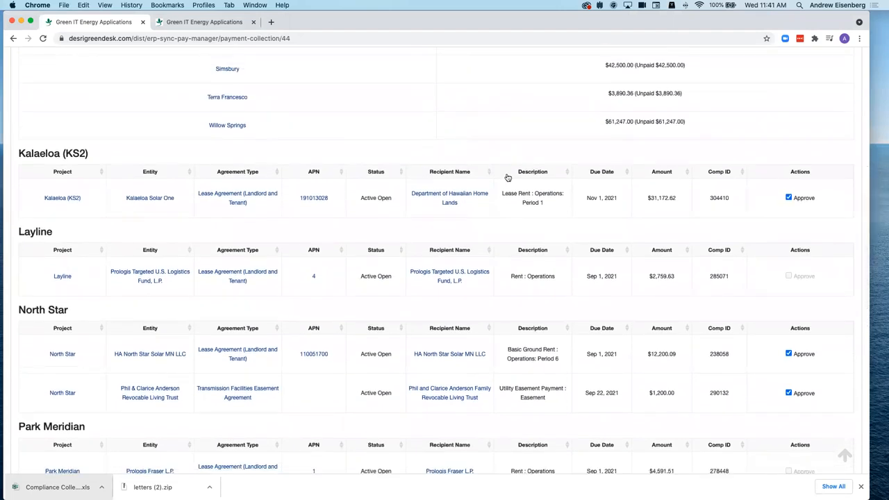
scroll(526, 213, up, 10)
click(451, 138)
scroll(548, 248, down, 3)
scroll(548, 248, up, 5)
- Reject the collection so its AP Approval status returns to Draft
click(416, 187)
scroll(560, 247, down, 5)
scroll(560, 248, down, 3)
scroll(561, 247, up, 12)
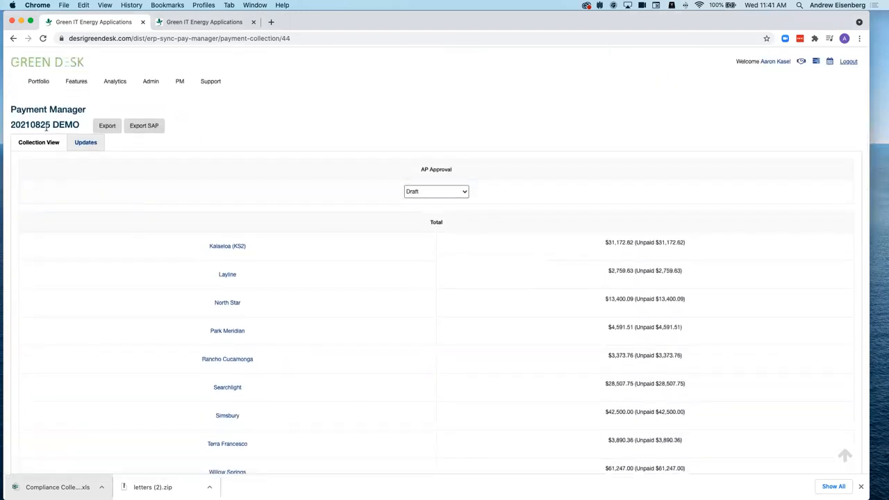
- Set the collection's AP Approval status to Approved for Review
scroll(322, 209, down, 10)
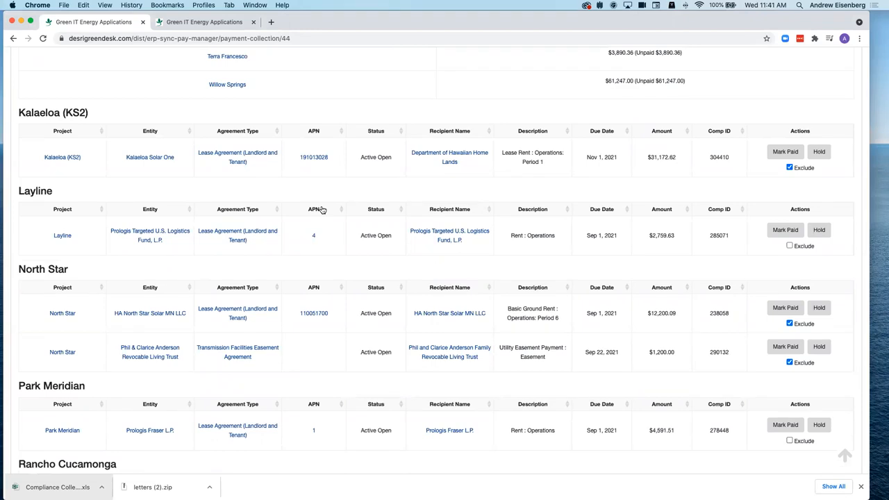
scroll(321, 209, up, 12)
click(414, 192)
click(435, 200)
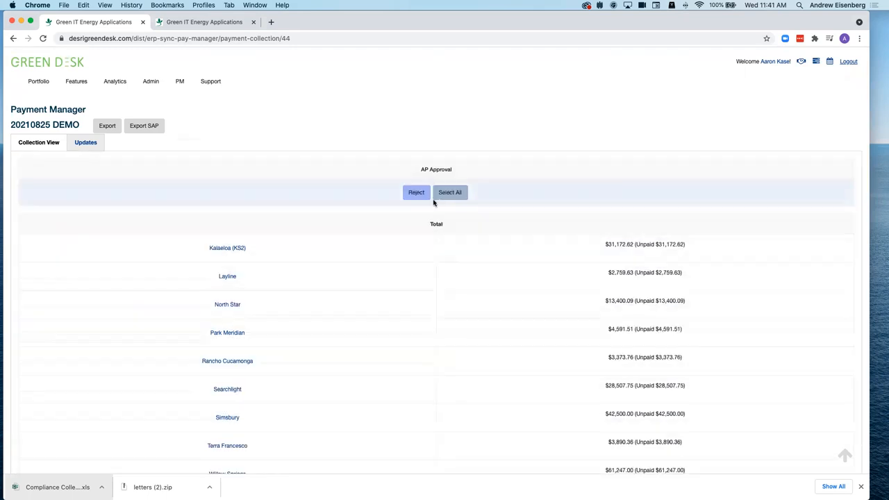
- Tick all eligible payments in the collection for approval
scroll(408, 251, down, 3)
scroll(411, 256, down, 8)
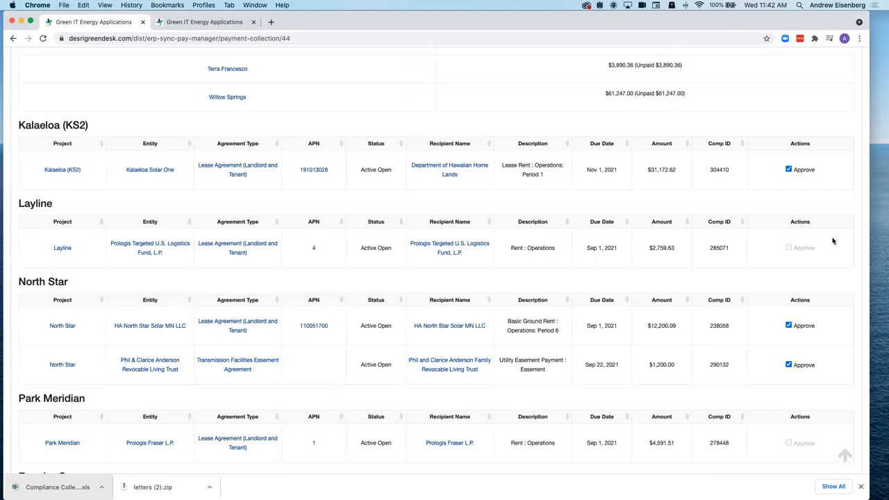
click(844, 455)
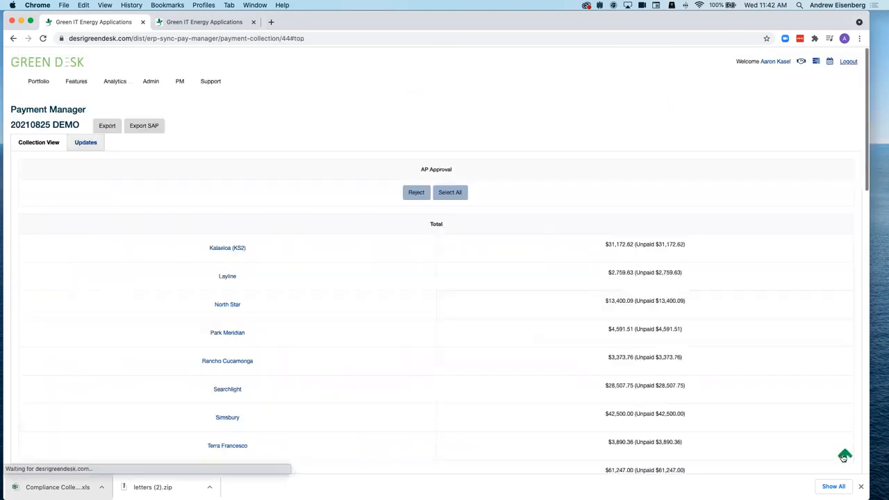
scroll(630, 341, down, 15)
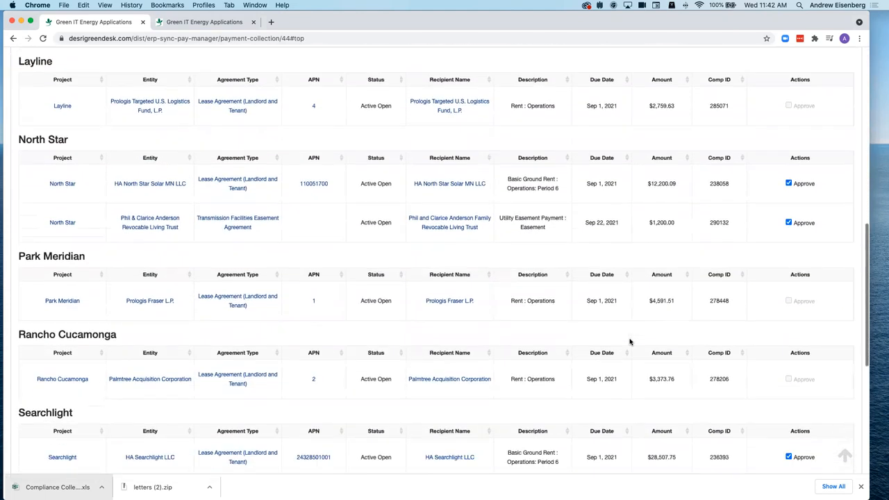
scroll(629, 341, down, 2)
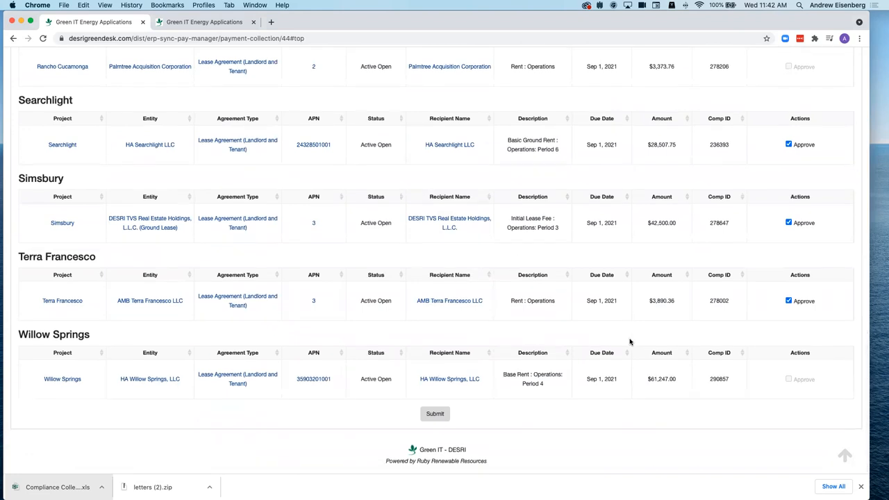
scroll(629, 341, up, 15)
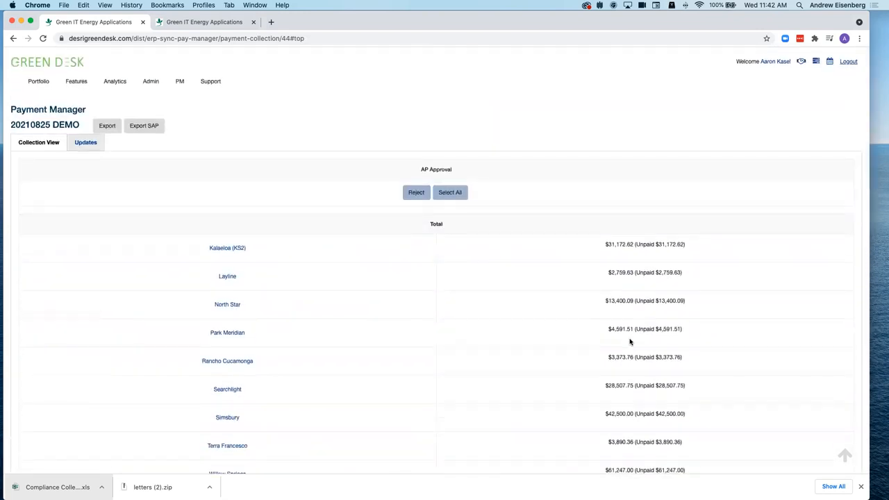
scroll(630, 341, down, 10)
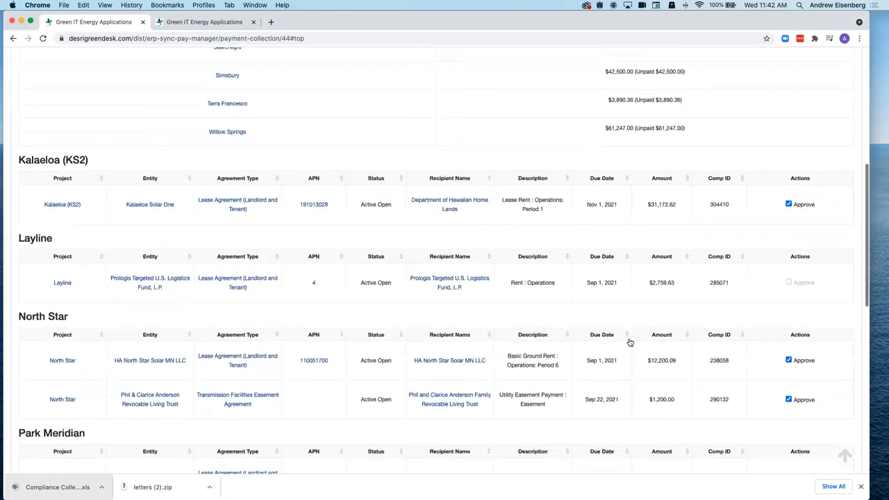
scroll(629, 342, up, 10)
click(445, 195)
- Submit the approvals so Searchlight, Simsbury and Terra Francesco read Approved
scroll(459, 220, down, 4)
scroll(457, 220, down, 10)
scroll(457, 220, down, 1)
scroll(457, 221, up, 10)
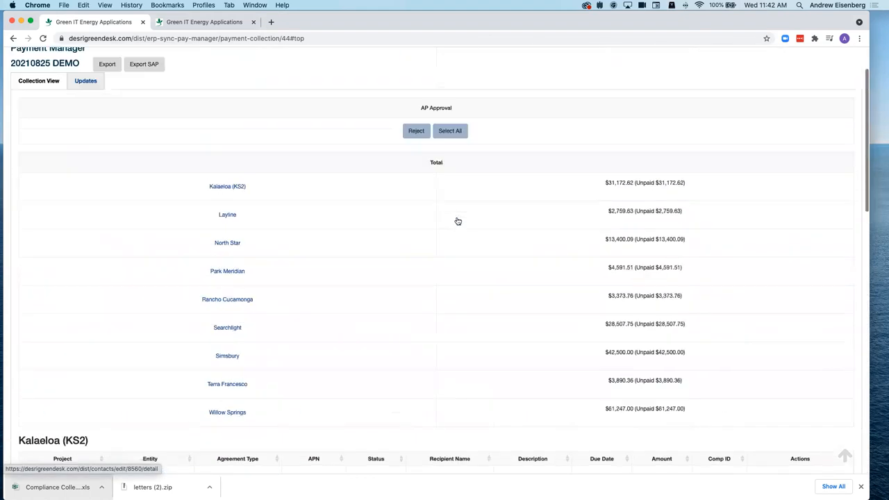
scroll(457, 221, up, 2)
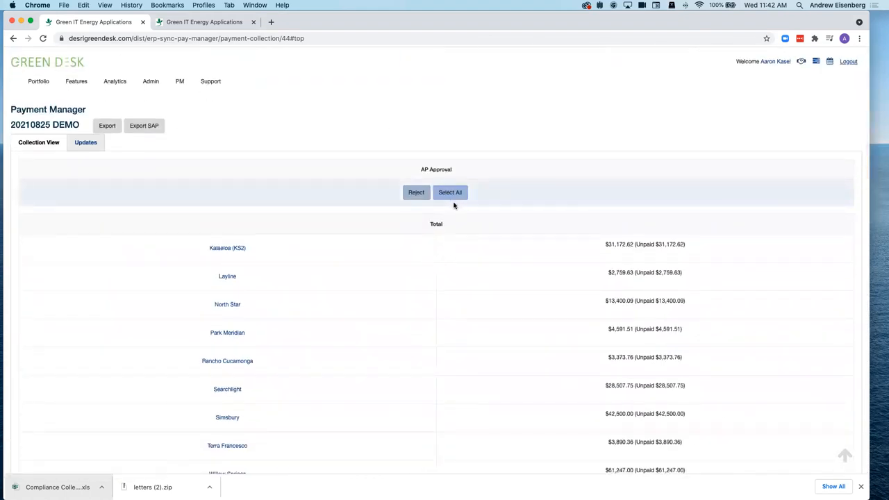
scroll(435, 252, down, 10)
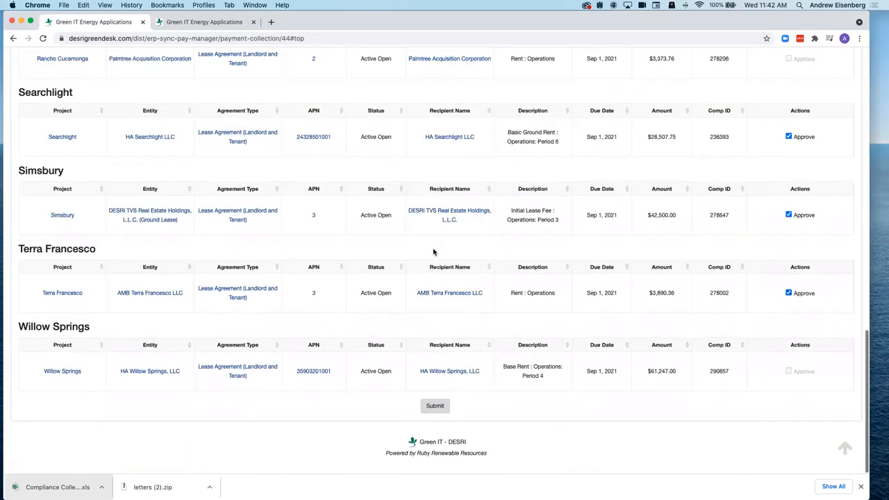
click(436, 414)
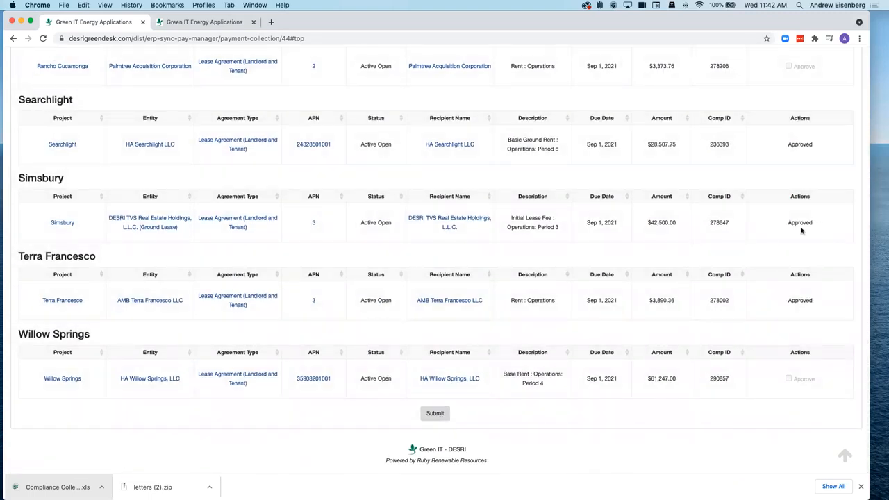
scroll(663, 221, up, 10)
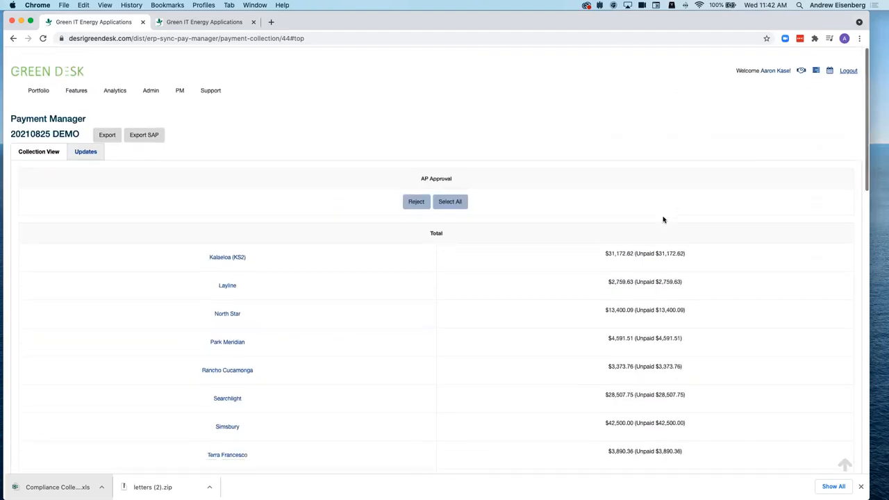
- Reopen 20210825 DEMO and review its approved tables, e.g. Kalaeloa (KS2) $31,172.62
click(33, 113)
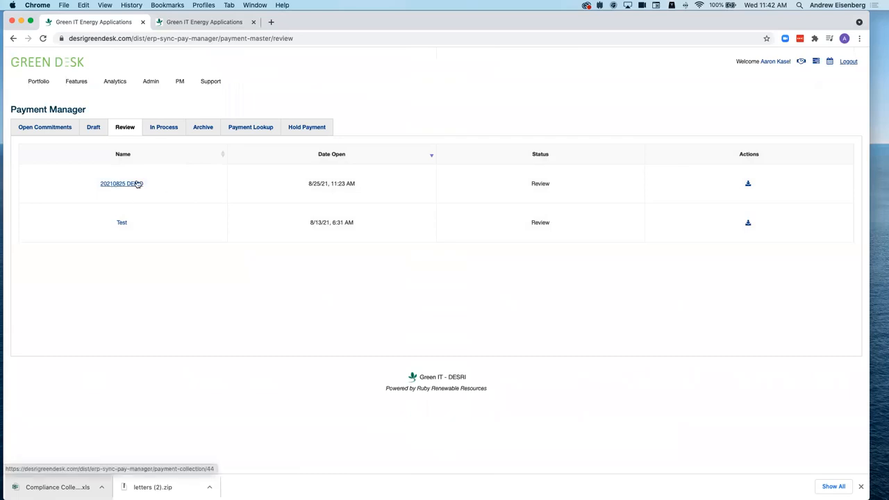
click(135, 184)
scroll(283, 331, down, 7)
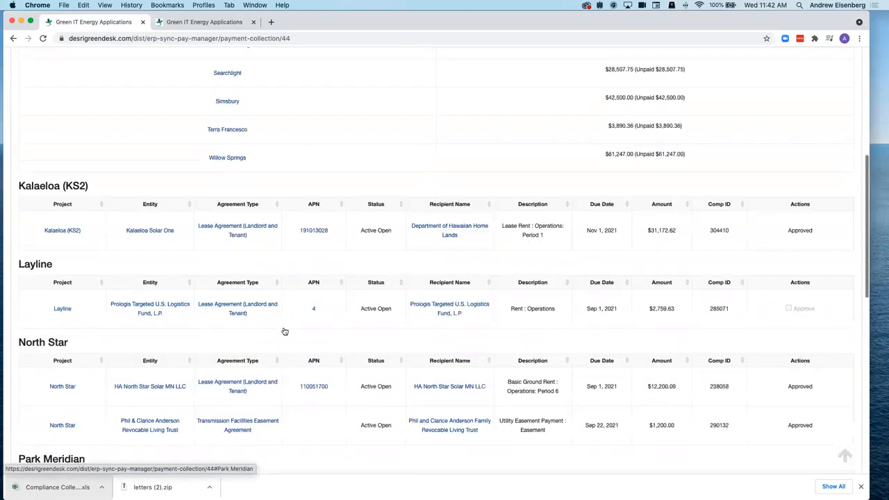
scroll(284, 331, up, 4)
scroll(292, 323, up, 3)
scroll(298, 313, down, 5)
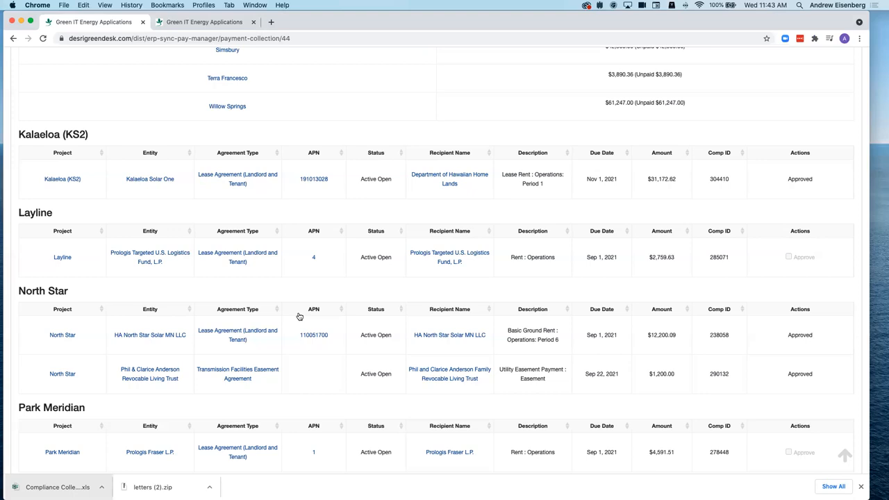
scroll(299, 317, up, 10)
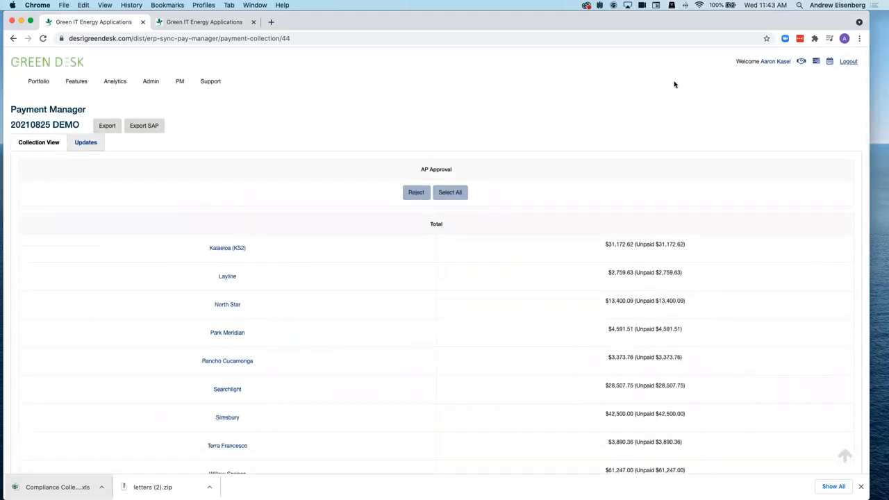
- Log out, log in as another user, and open the Payment Manager Review list
click(849, 61)
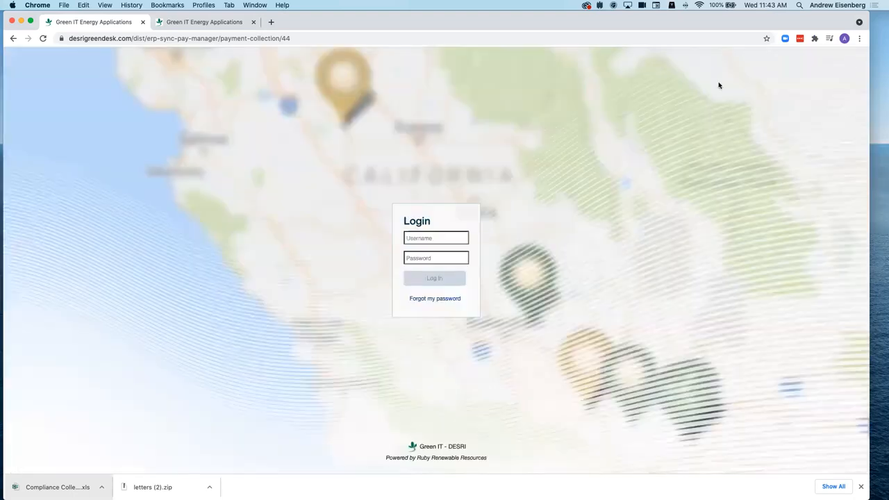
click(423, 241)
text(greenit)
key(Tab)
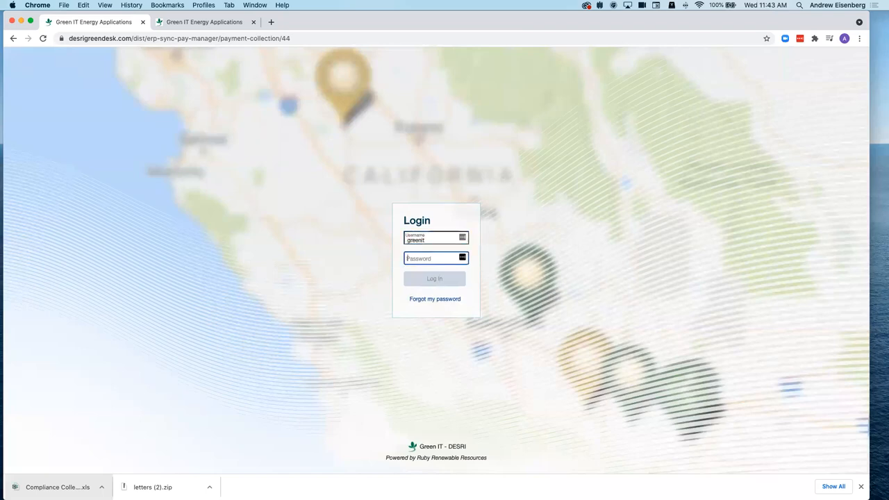
text(•••••••••)
key(Return)
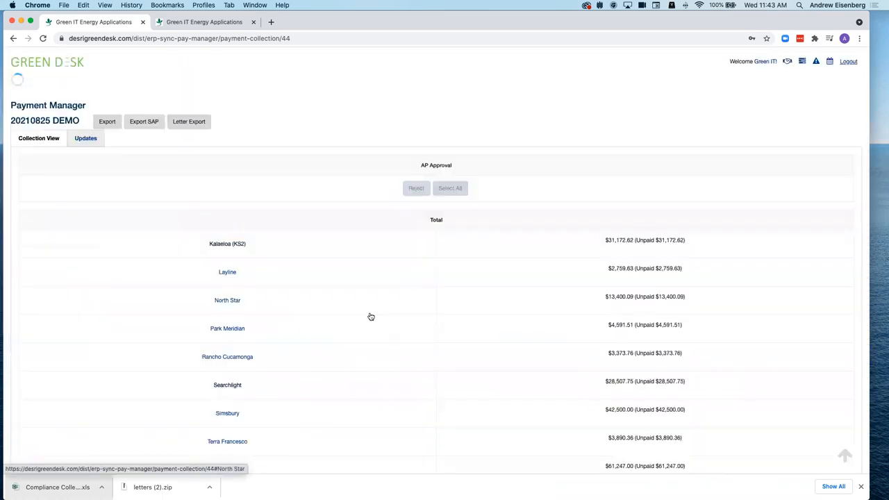
click(38, 111)
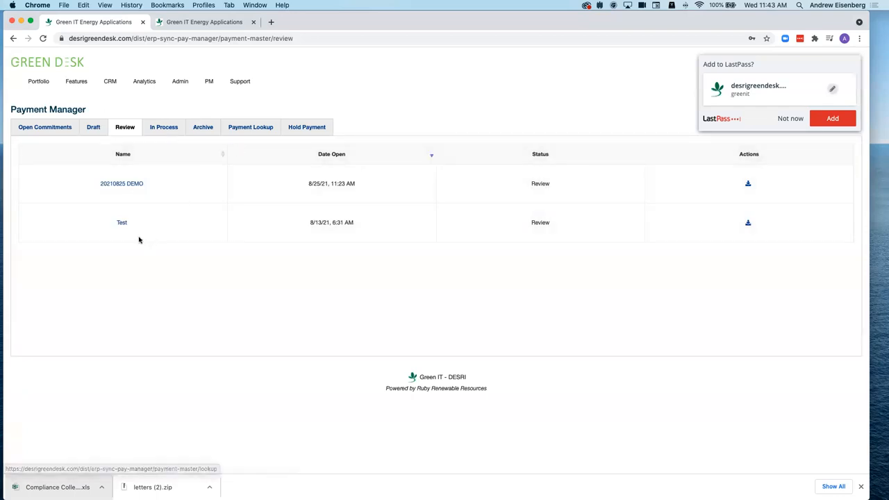
- Open the Test collection, then bring the North Star 290132 invoice workbook forward
click(121, 223)
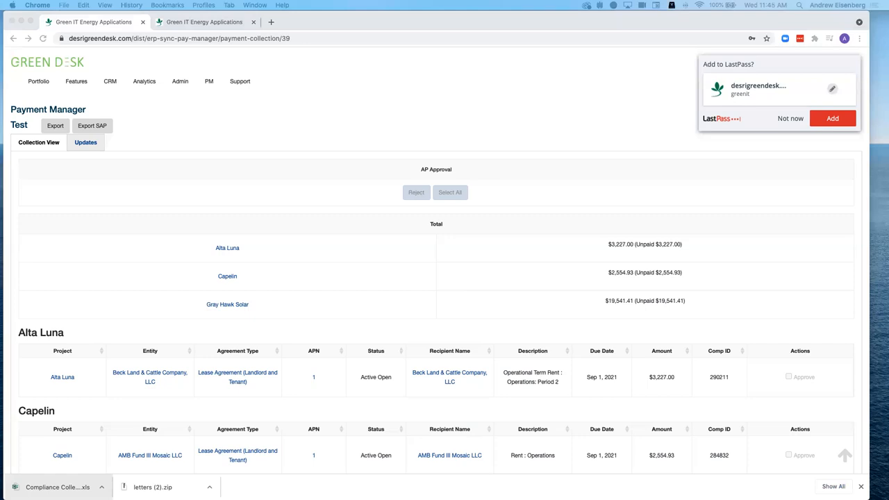
key(super+Tab)
key(super+shift+Tab)
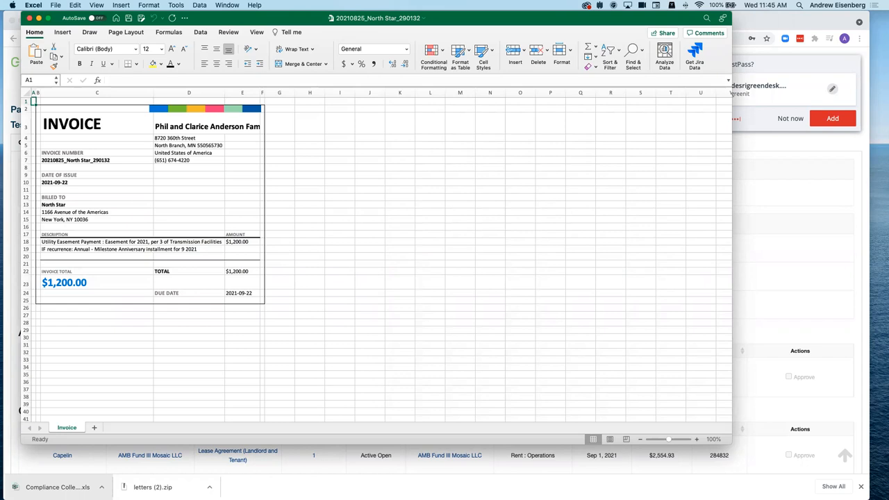
- Check the invoice's recipient in D3 and the billed-to project North Star in C13
click(160, 127)
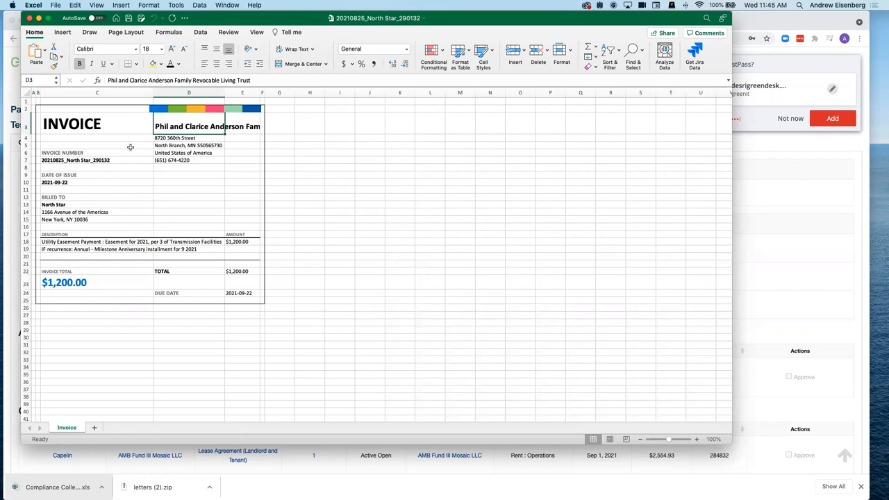
click(52, 207)
click(163, 127)
- Return to Green Desk and open the North Star solar project from the Portfolio
click(771, 299)
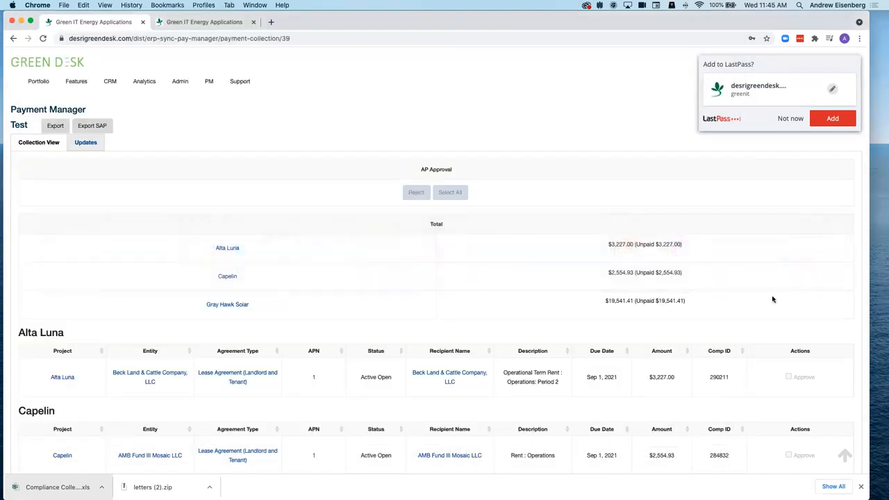
scroll(414, 453, down, 5)
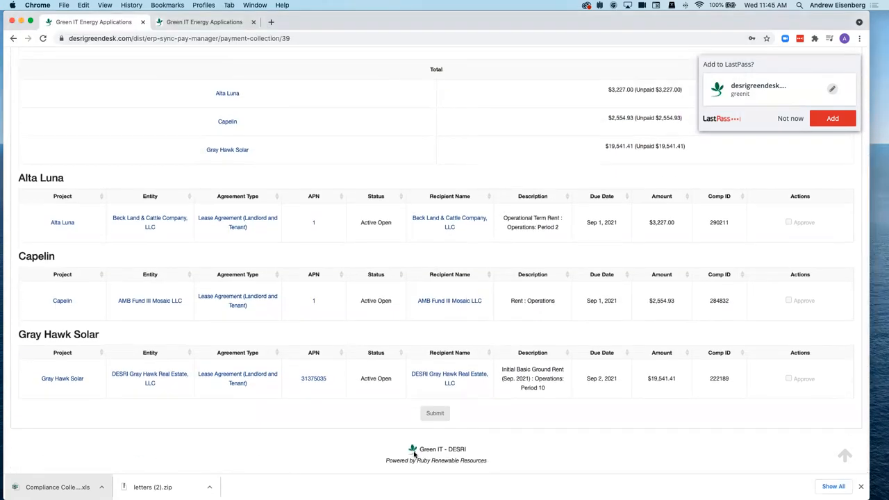
scroll(409, 430, up, 5)
click(38, 82)
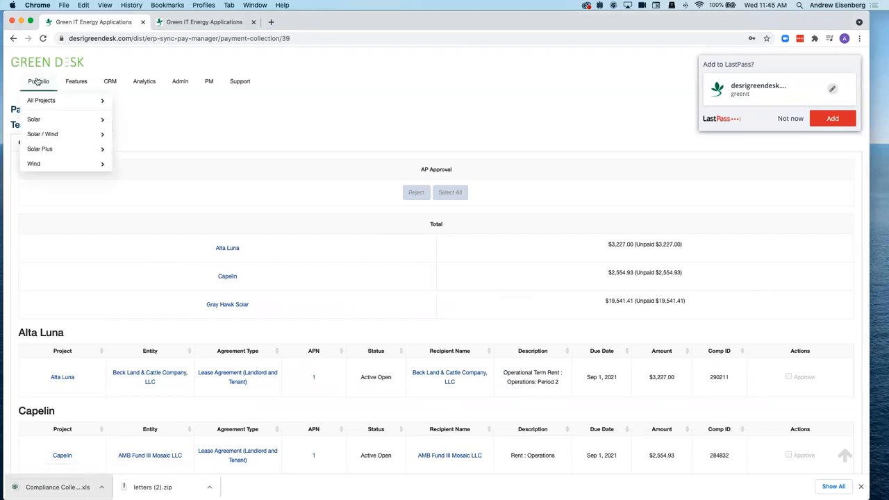
mouse_move(43, 166)
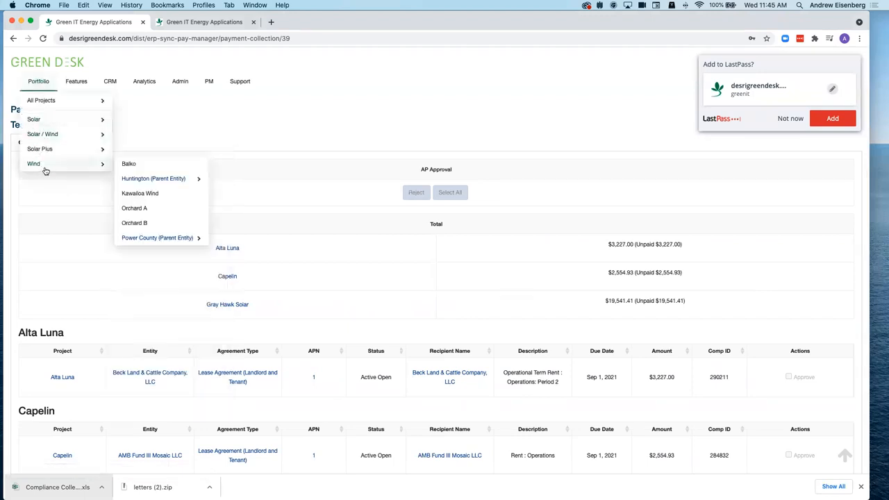
mouse_move(81, 117)
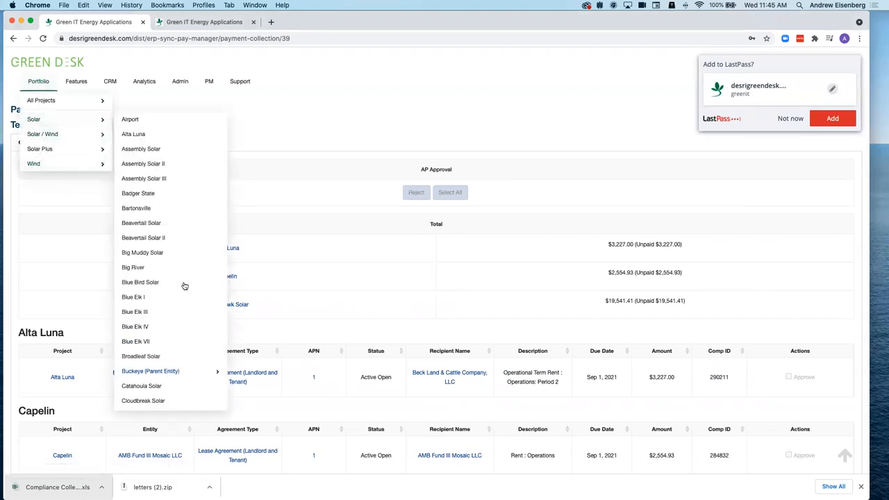
key(n)
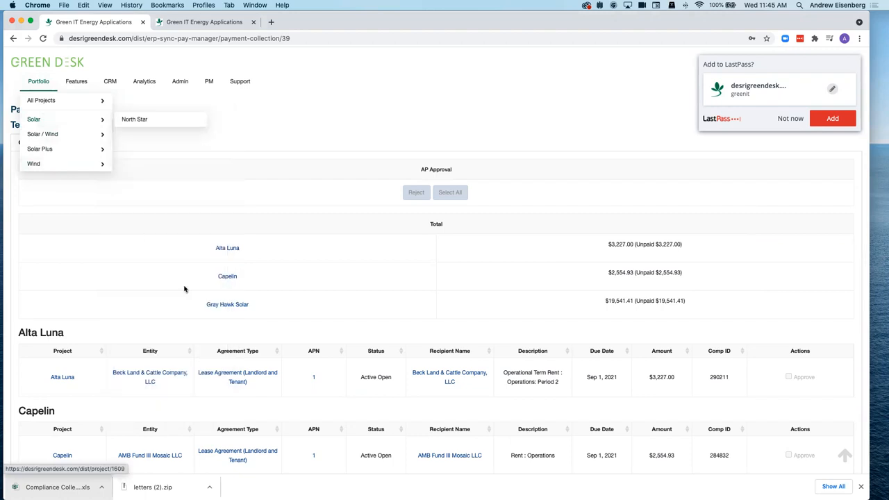
click(132, 118)
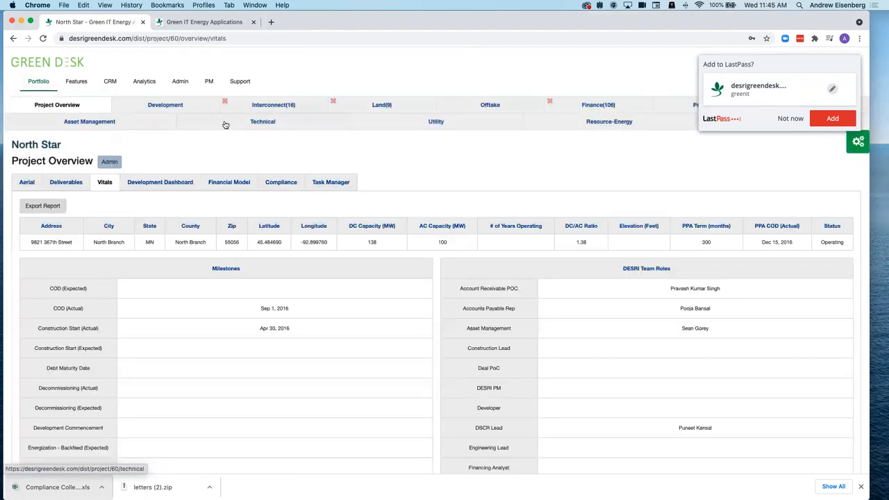
- Open the landowner trust's lease agreement under Land Entities and show its execution files
click(373, 104)
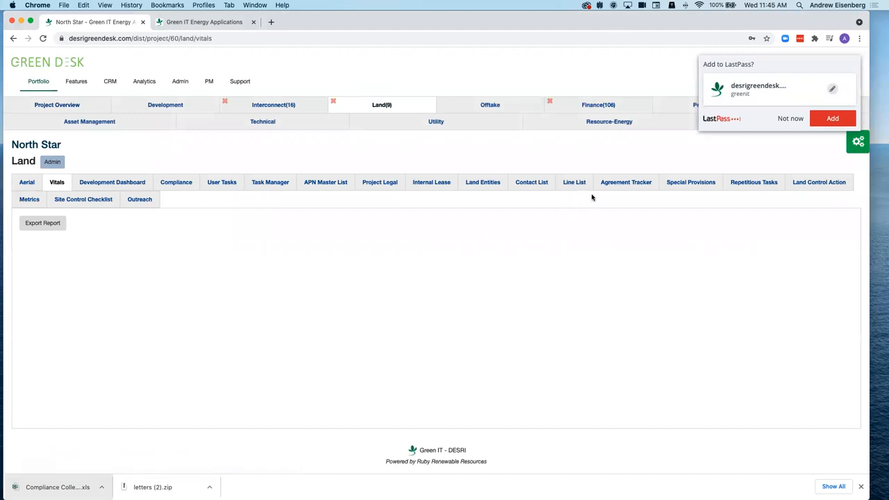
click(481, 183)
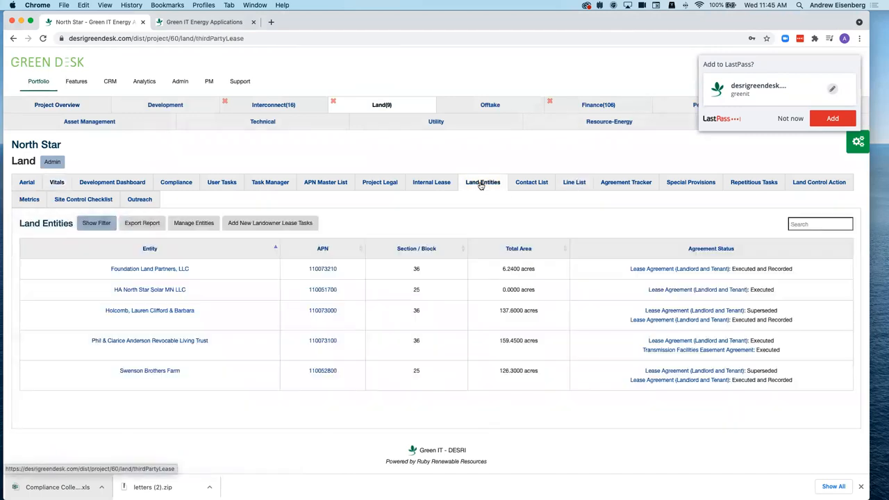
click(122, 340)
click(83, 146)
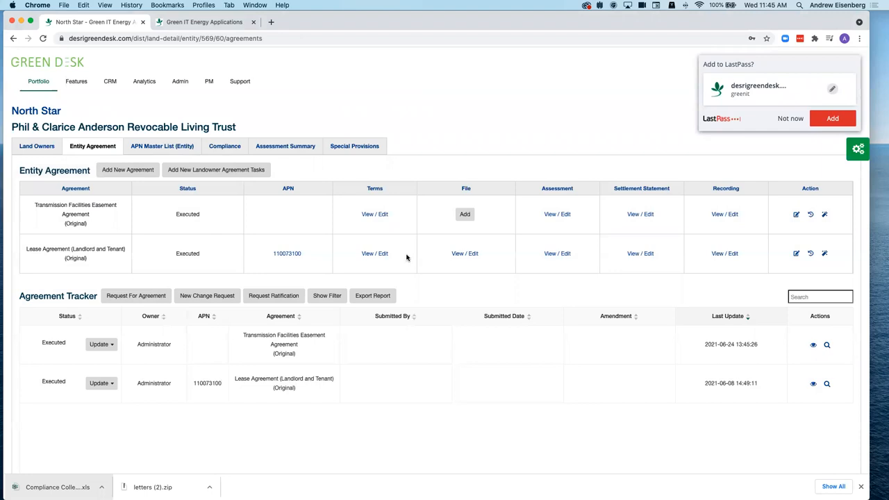
click(376, 254)
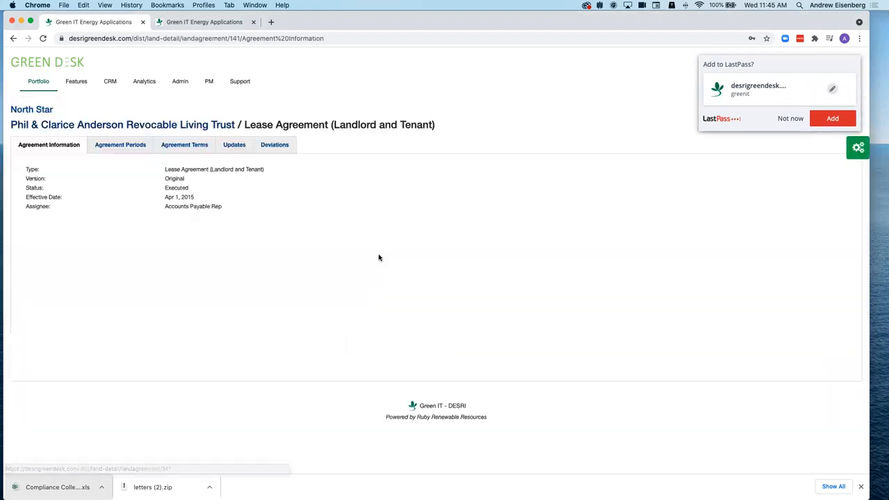
click(184, 149)
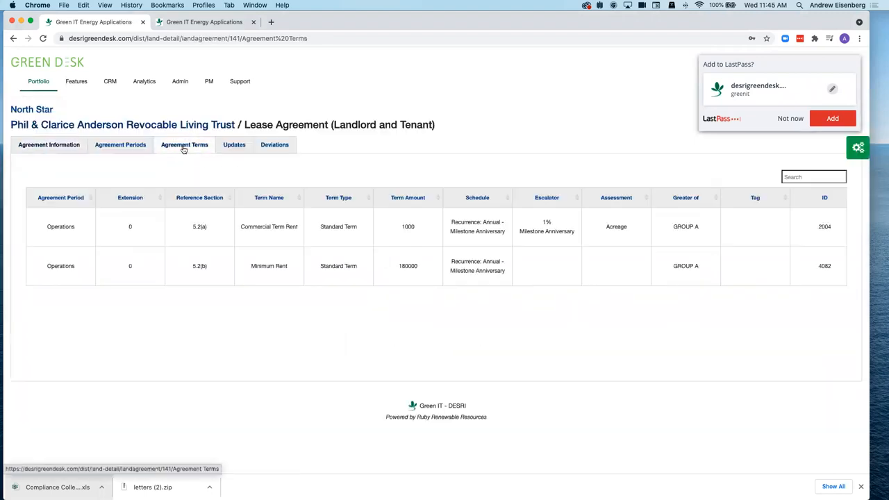
click(53, 124)
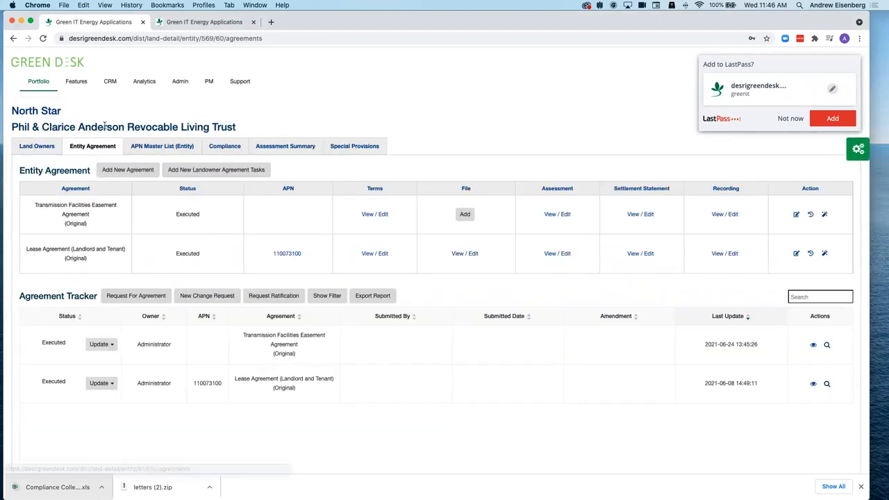
click(472, 254)
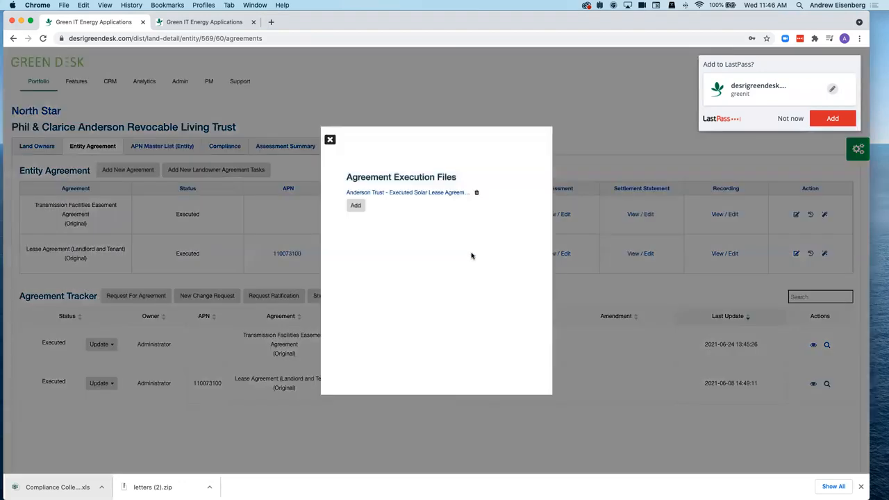
- Log in to Egnyte, view the executed solar lease PDF, and return to the Lease folder
click(384, 193)
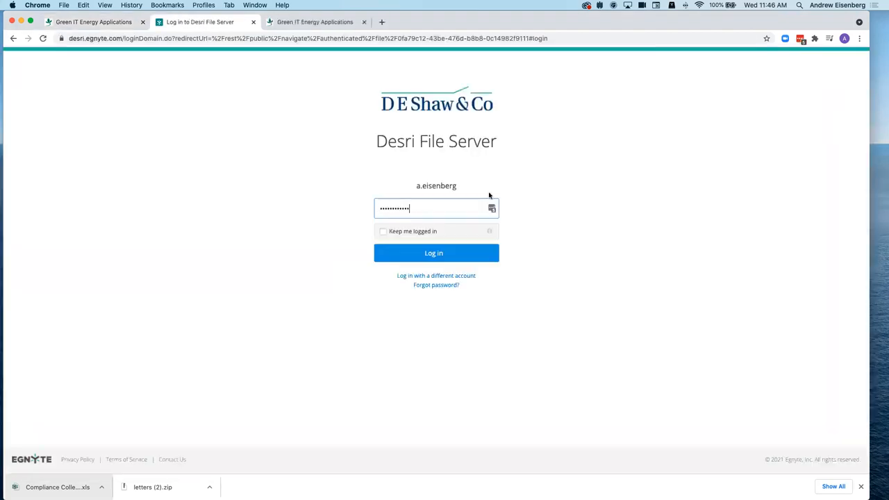
click(438, 255)
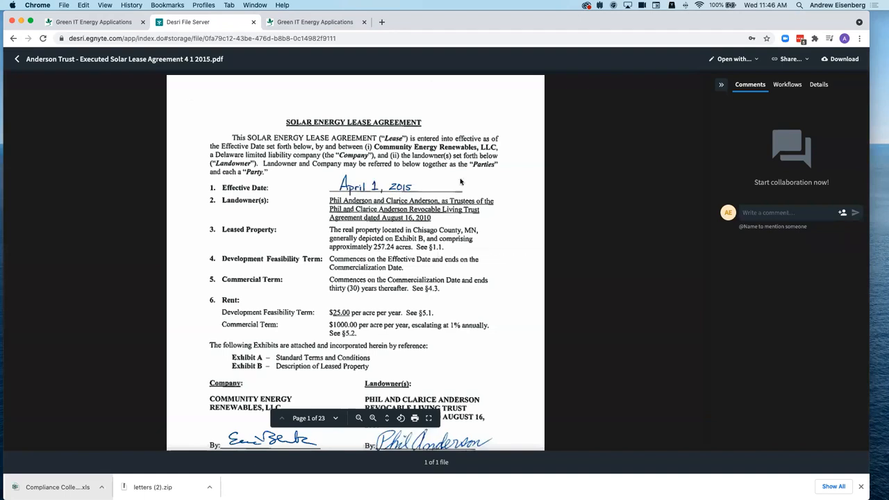
key(Escape)
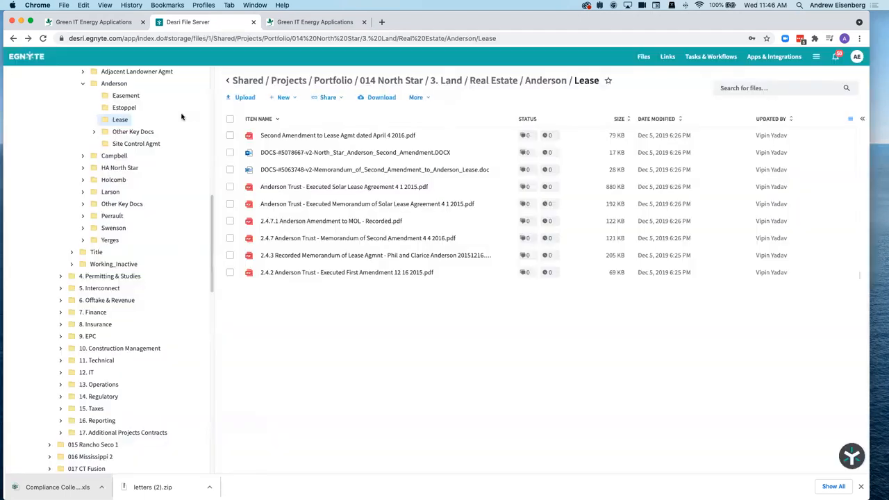
- Close the Agreement Execution Files list in Green Desk and move to the Payment Approval Scheme tab
click(84, 24)
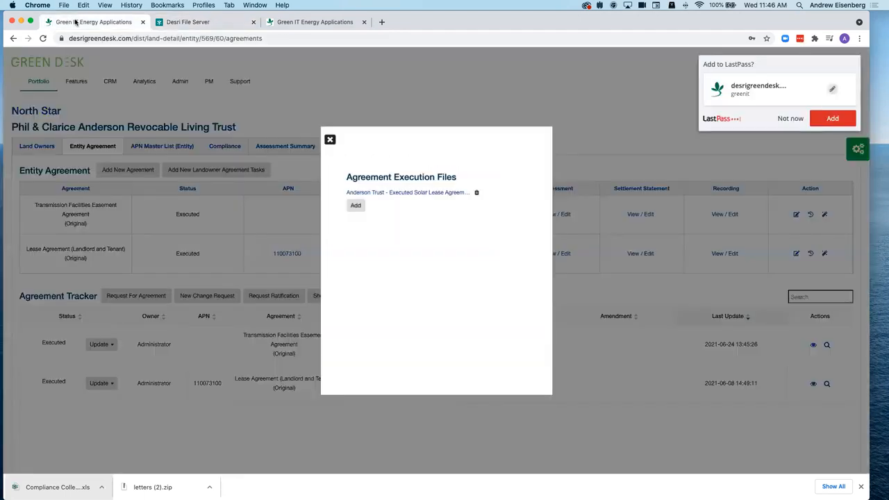
click(358, 121)
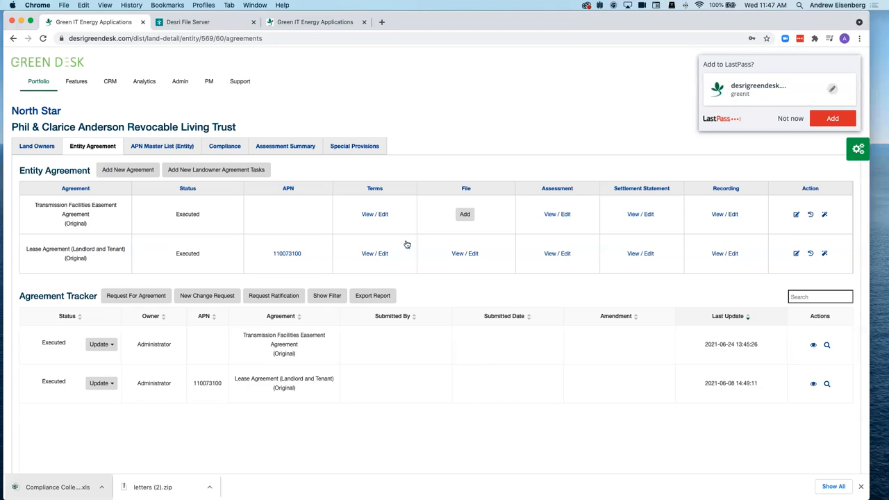
key(ctrl+Tab)
key(ctrl+Tab)
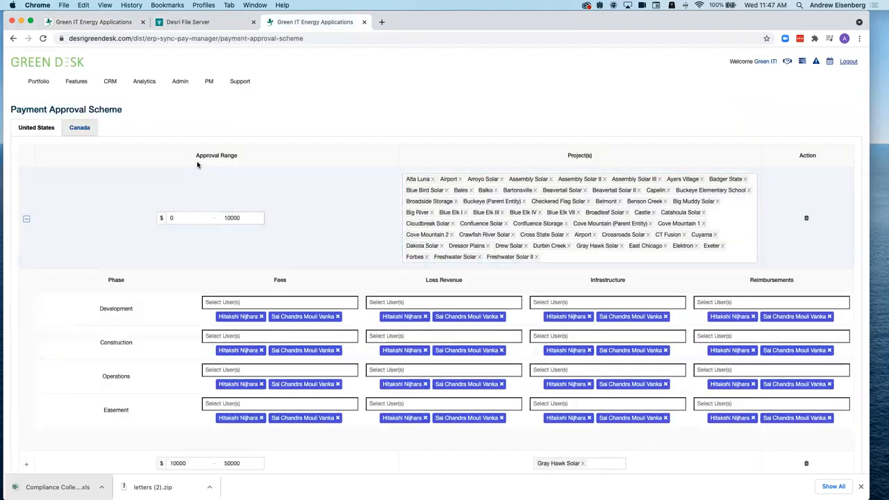
- Open the Payment Manager from Features and show the Draft payment collections
key(ctrl+Tab)
click(77, 82)
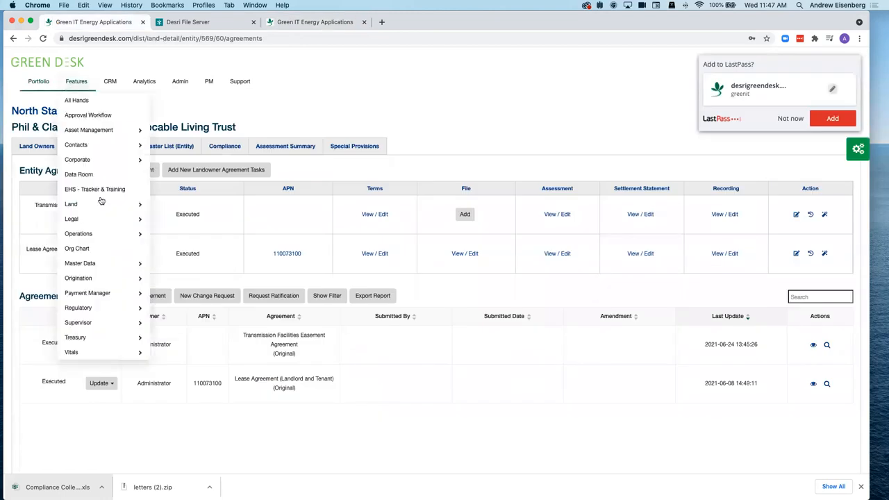
mouse_move(97, 293)
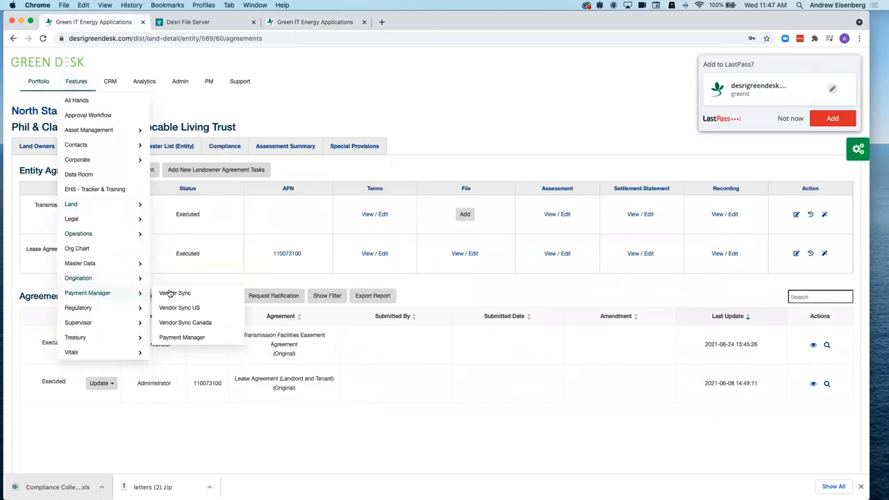
click(186, 337)
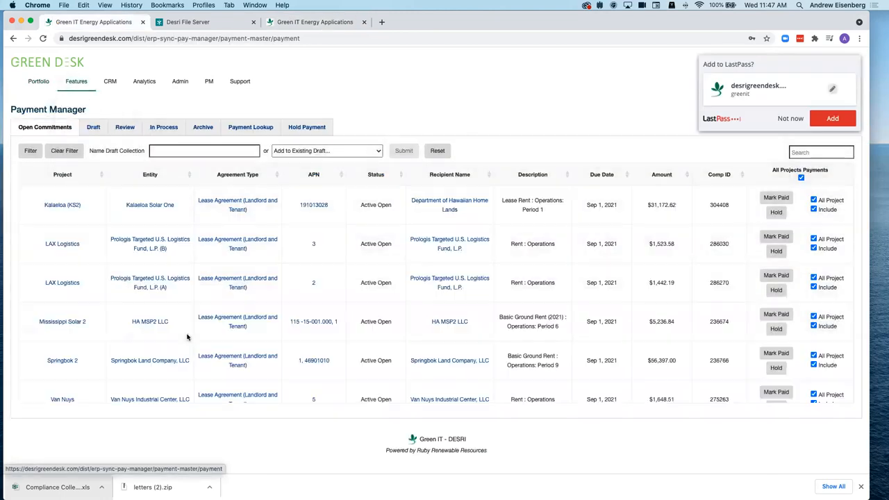
click(93, 128)
- Open the test3 collection and check the Cuyama lease agreement's entity page before returning
click(122, 182)
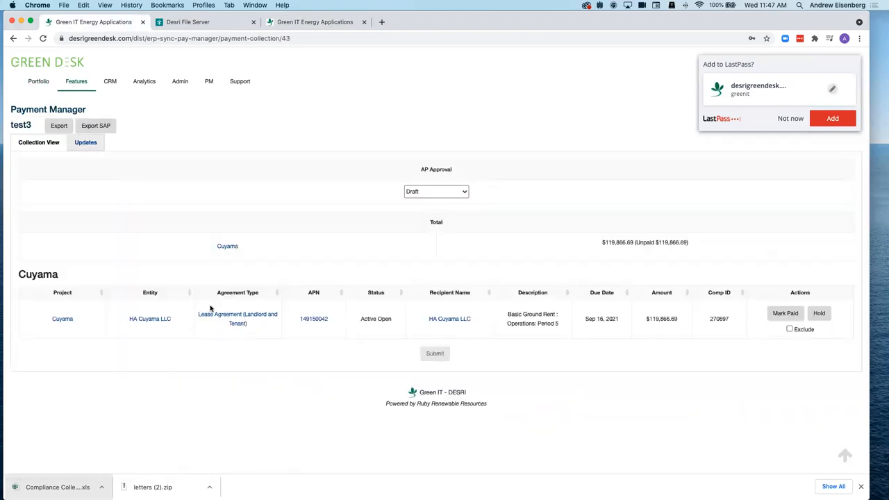
click(235, 324)
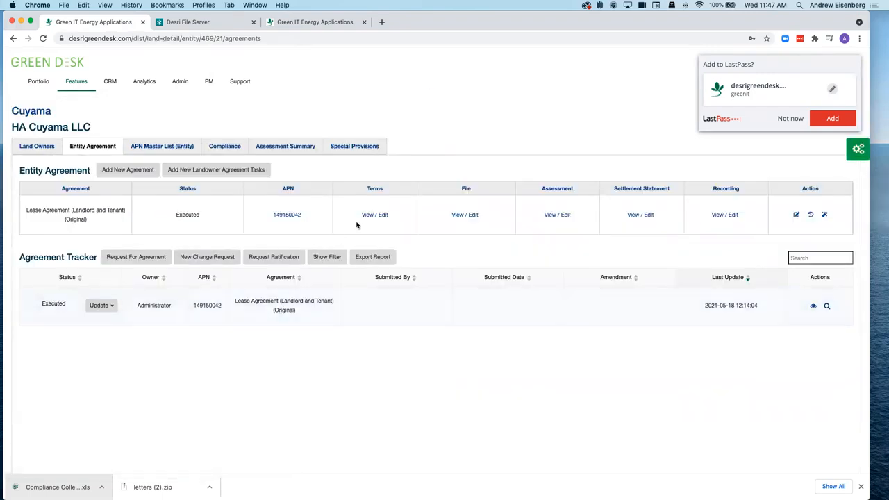
key(super+Left)
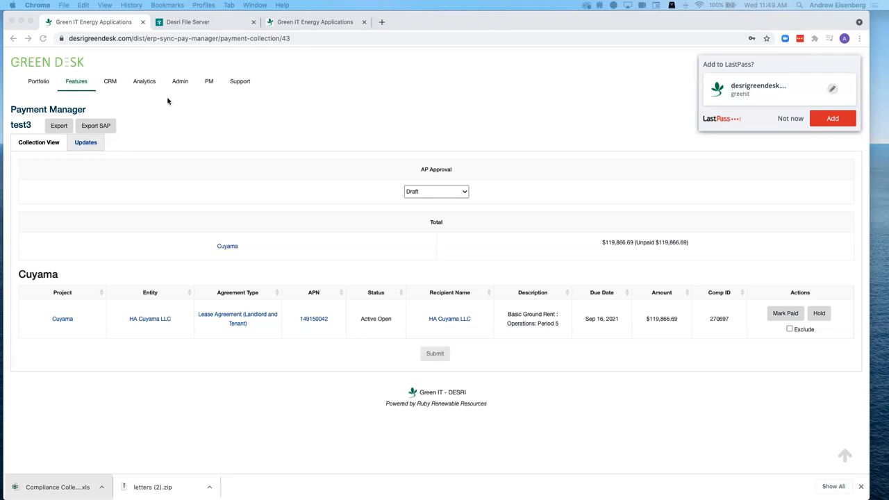
- Bring Green Desk to the front and move from Draft collections through Open Commitments to Payment Lookup
click(279, 116)
drag(741, 24, 0, 31)
click(102, 128)
click(36, 109)
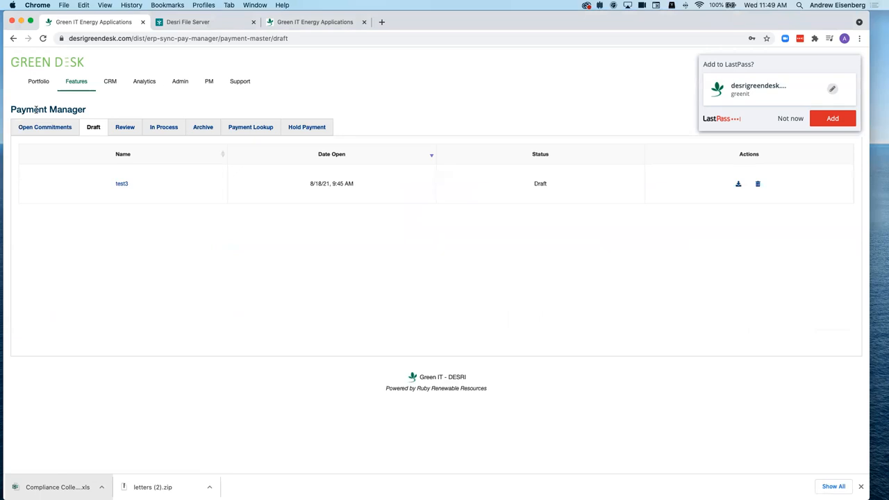
click(25, 128)
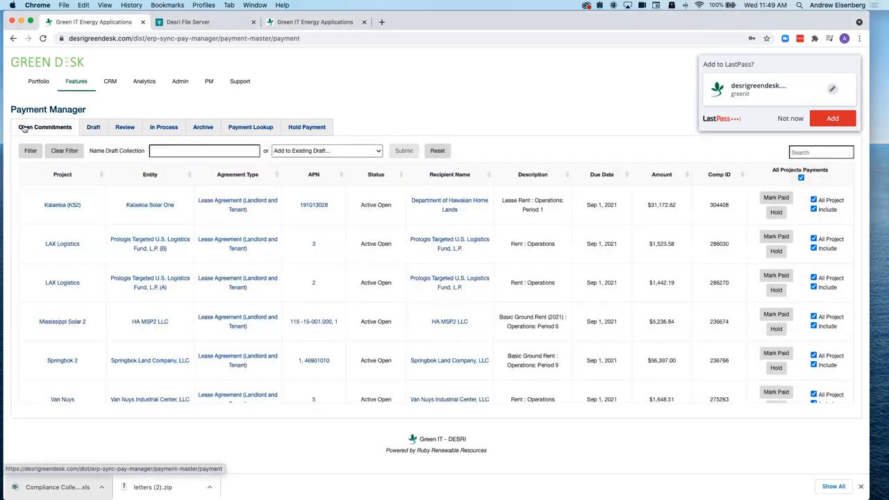
click(257, 129)
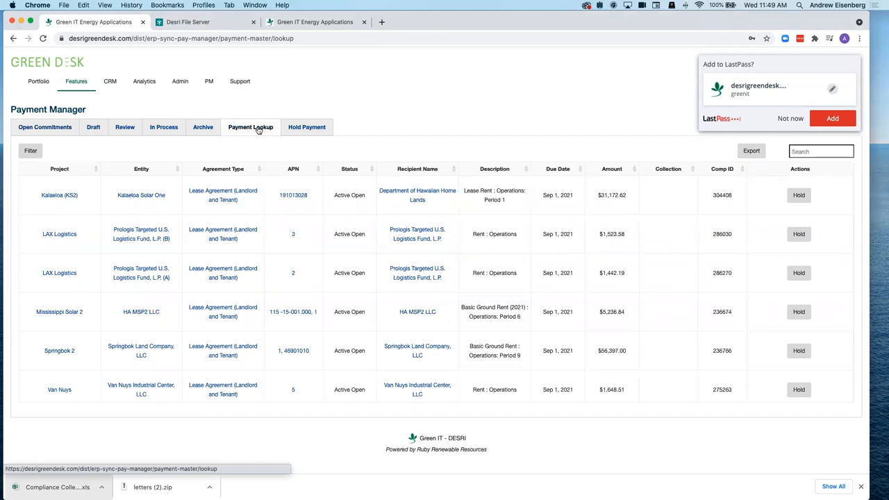
click(31, 150)
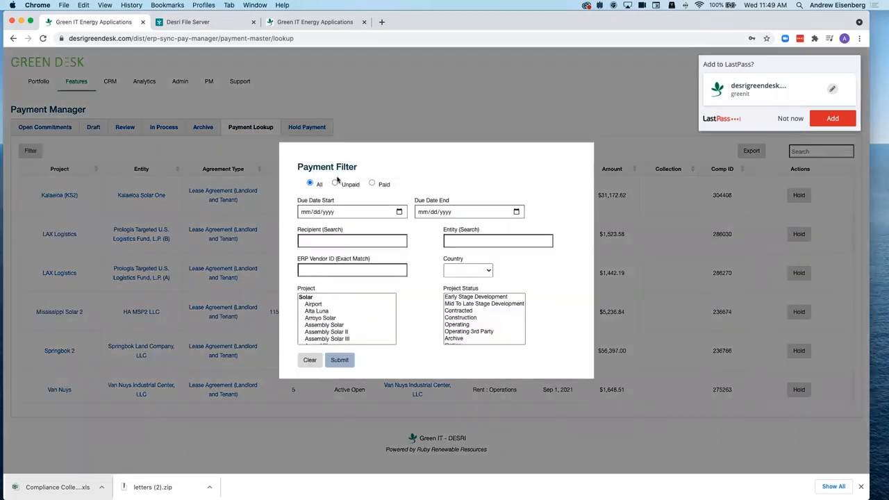
click(373, 184)
click(334, 154)
click(310, 183)
drag(298, 201, 457, 203)
click(457, 203)
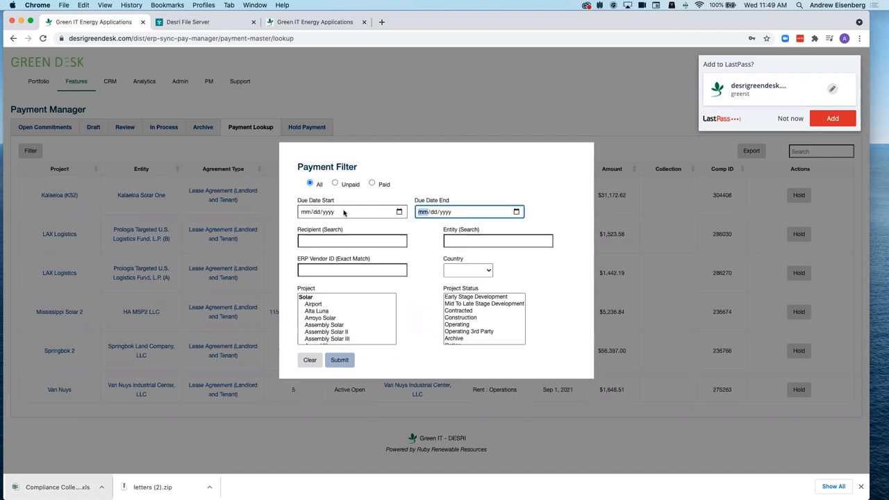
click(399, 212)
click(412, 191)
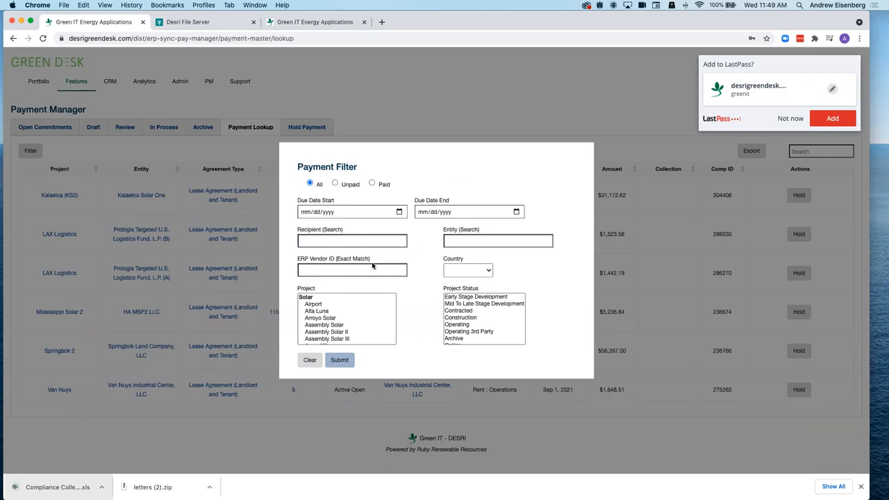
click(458, 274)
click(459, 277)
scroll(364, 340, down, 5)
scroll(362, 339, down, 10)
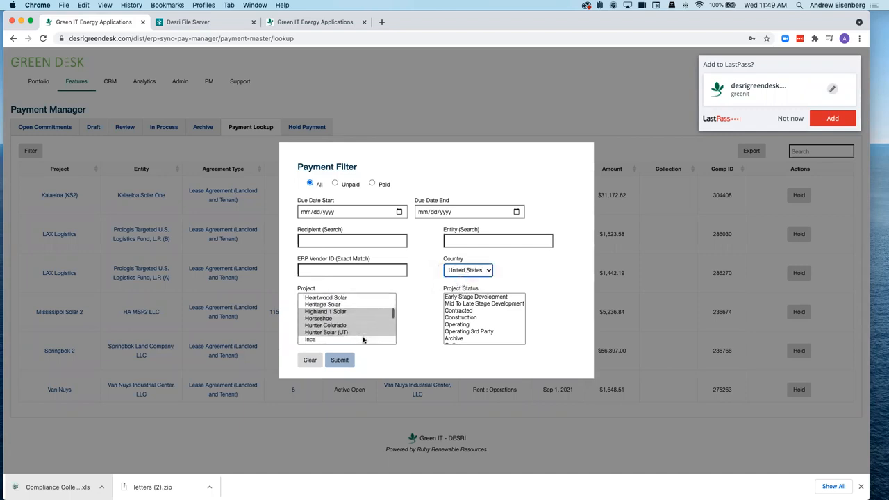
scroll(363, 339, down, 10)
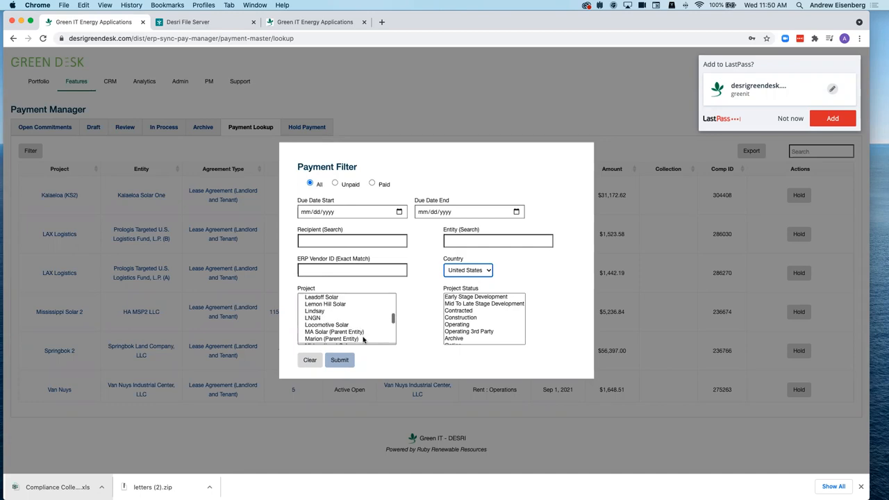
scroll(362, 339, down, 10)
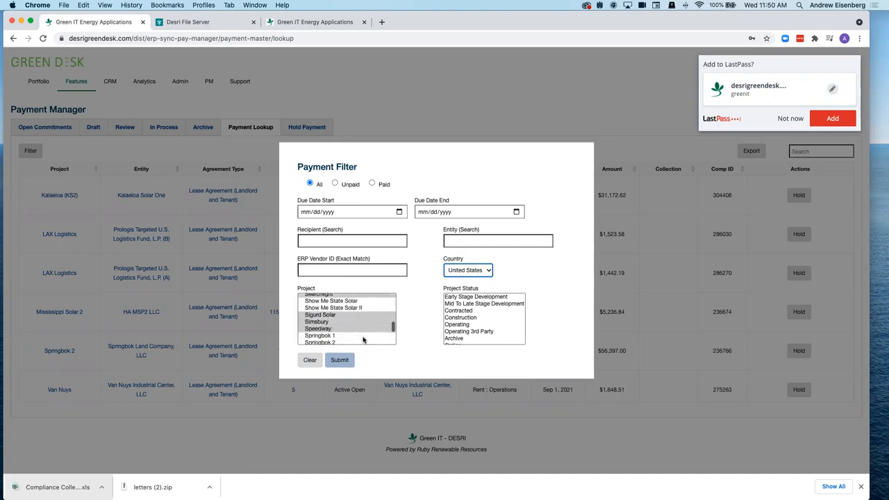
scroll(362, 339, down, 10)
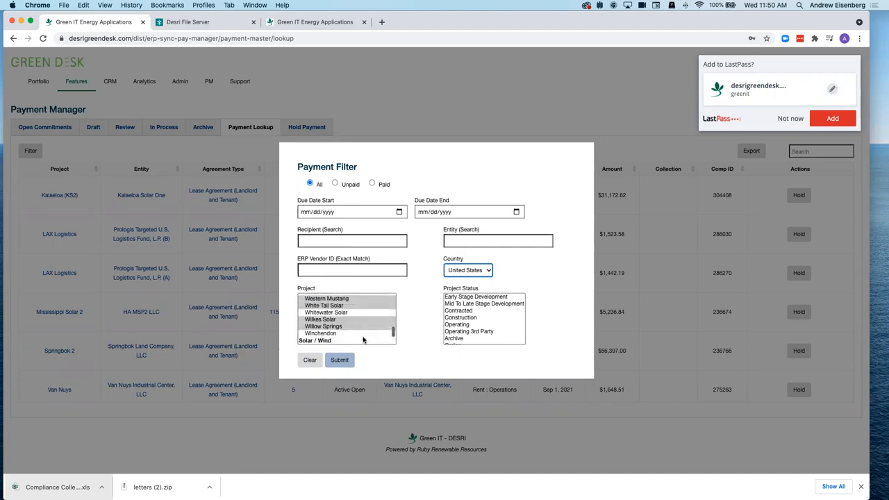
scroll(363, 339, down, 2)
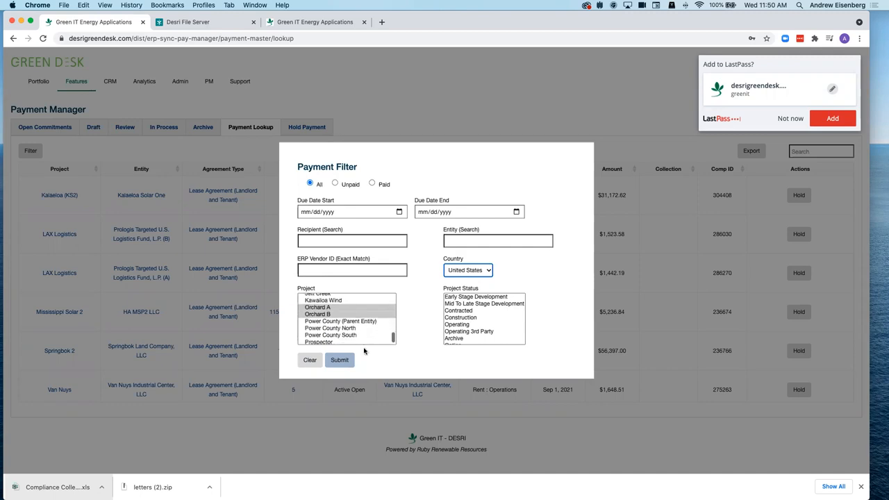
scroll(362, 338, up, 10)
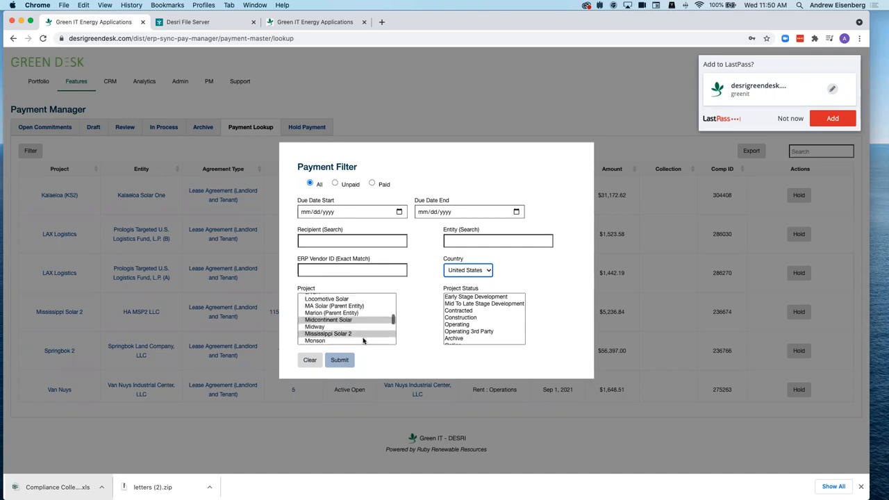
click(406, 305)
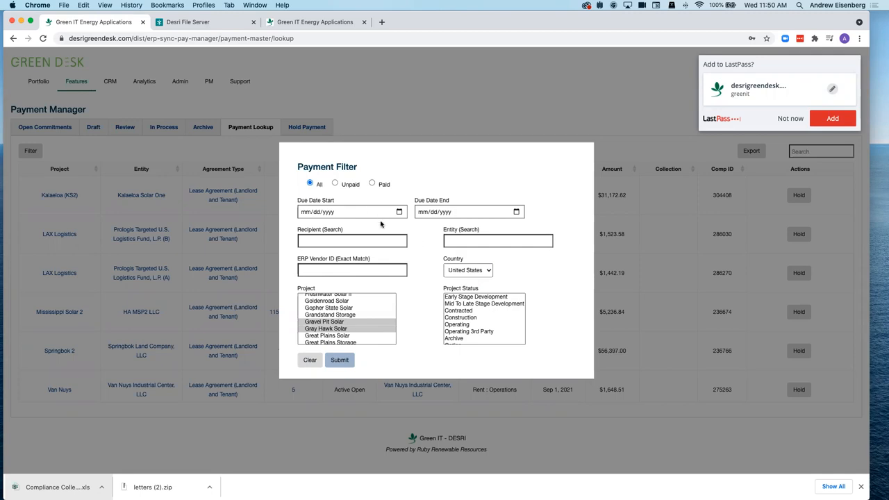
click(103, 153)
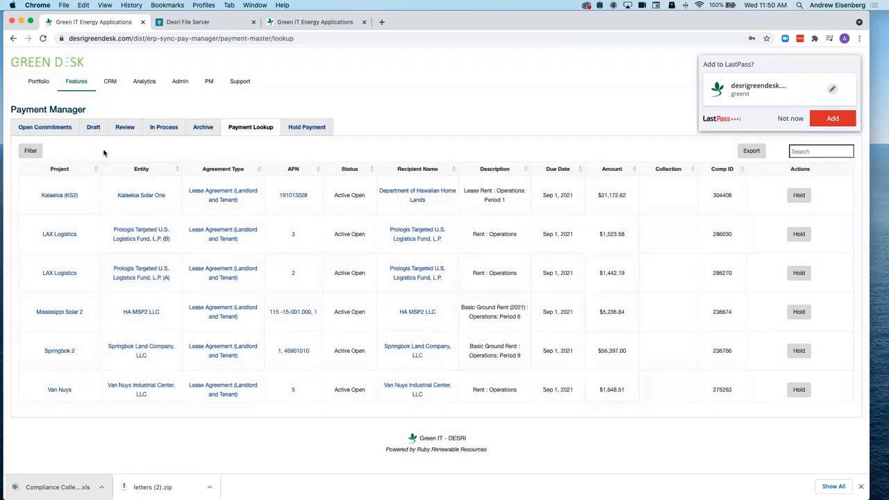
- Hold the Kalaeloa (KS2) payment with rationale 'dfvdfvdf' and description 'dfvsdfv', then view held payments
scroll(415, 278, down, 3)
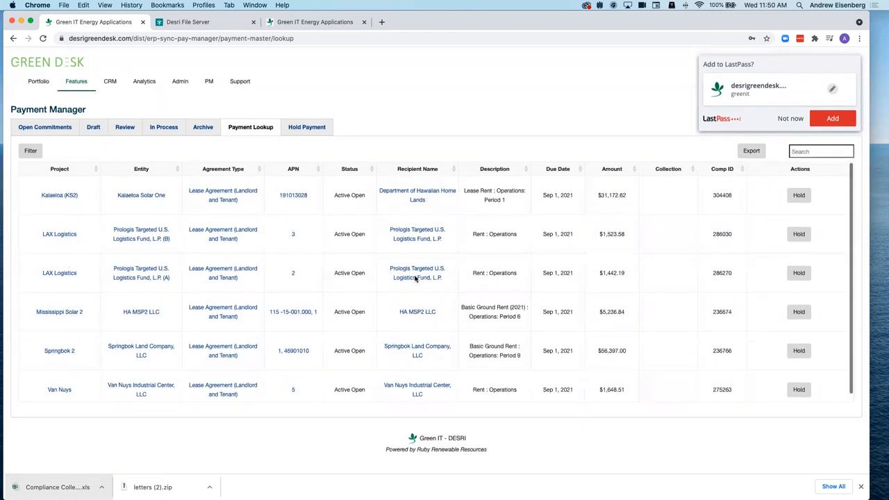
click(789, 118)
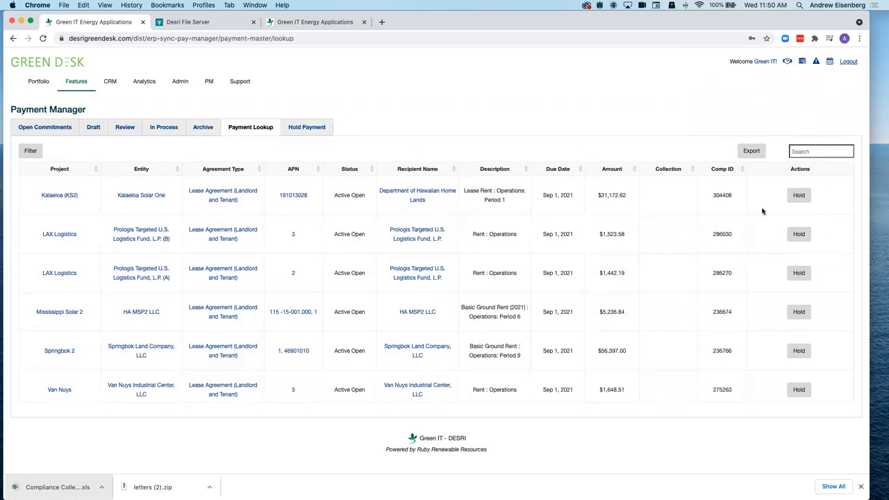
click(793, 201)
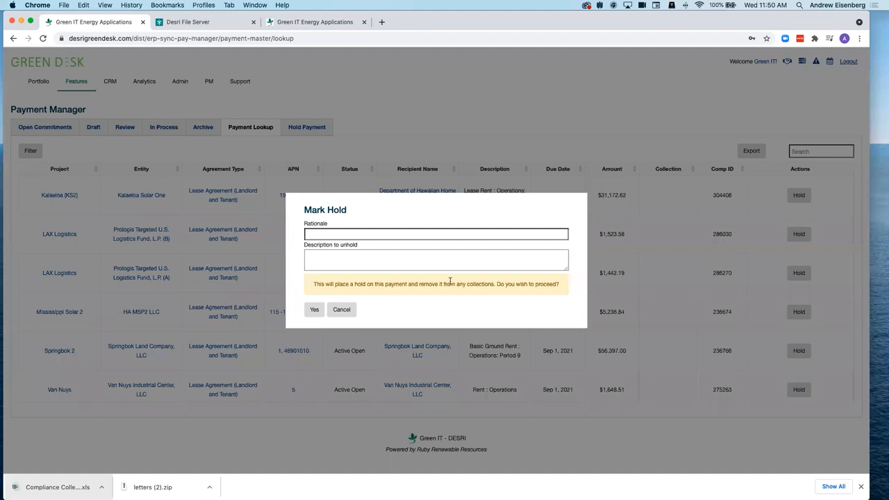
click(330, 232)
text(dfvdfvdf)
click(336, 258)
text(dfvsdfv)
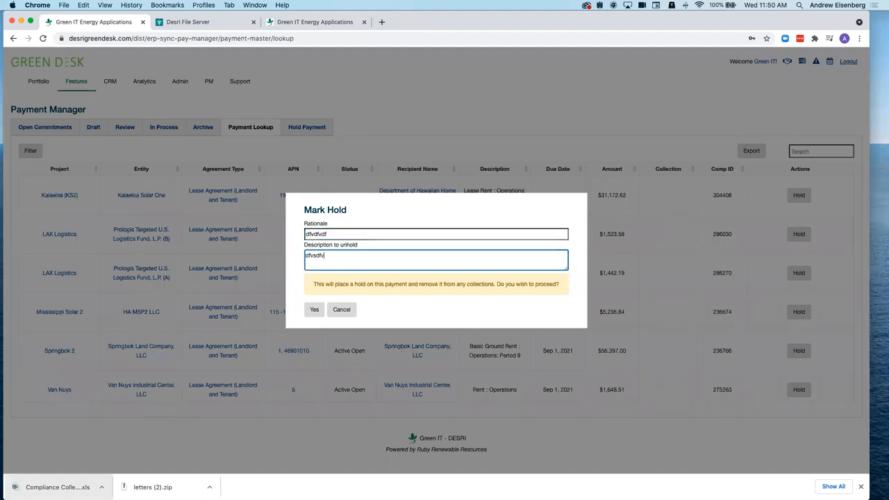
click(313, 310)
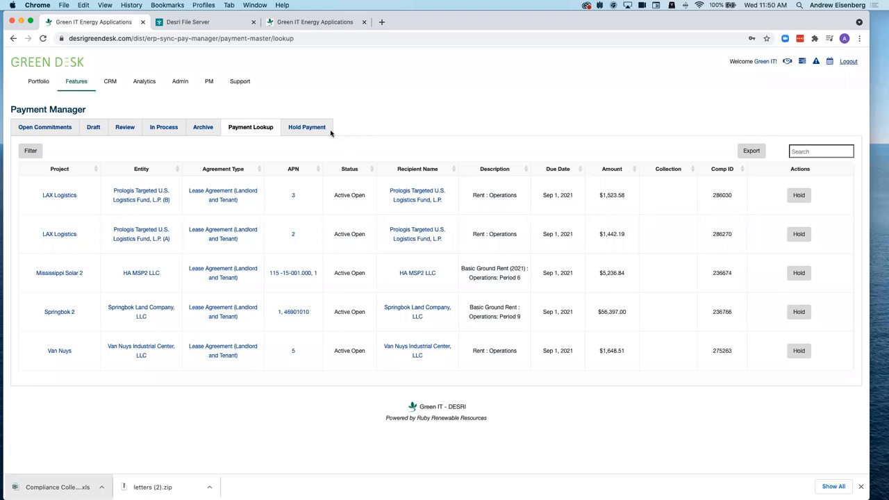
click(311, 128)
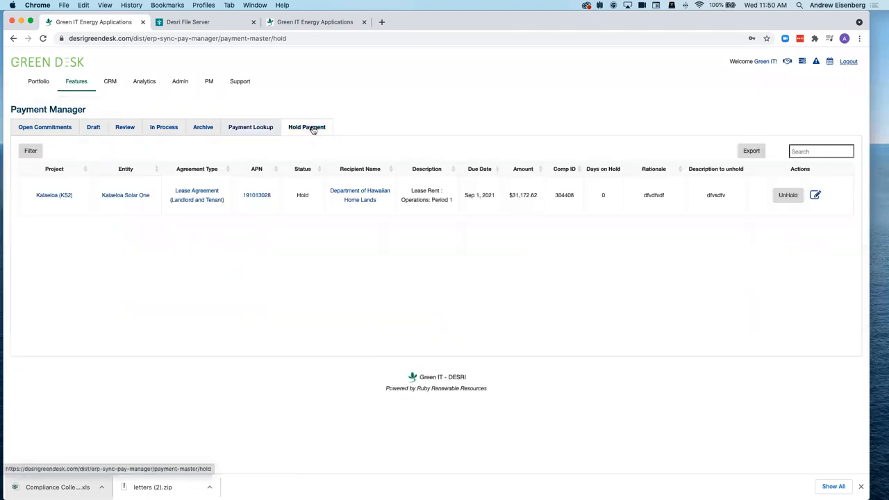
- Try the UnHold and edit dialogs without changes, then release the Kalaeloa payment's hold
click(792, 196)
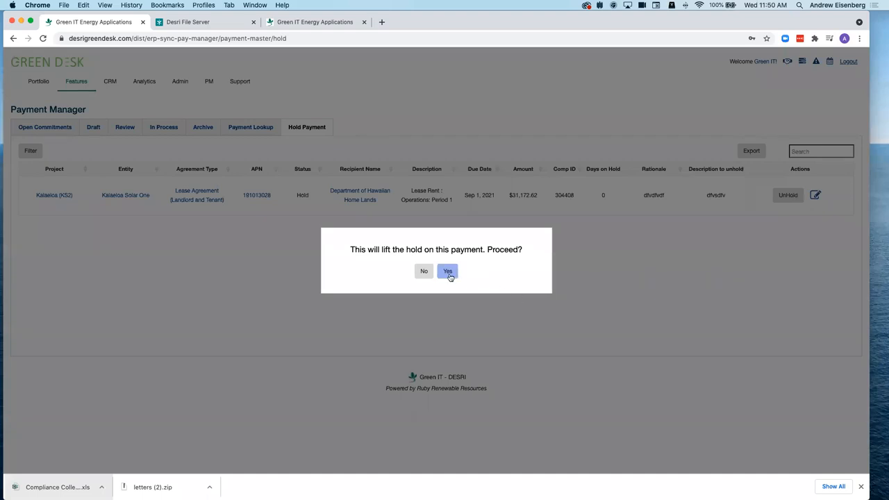
click(423, 271)
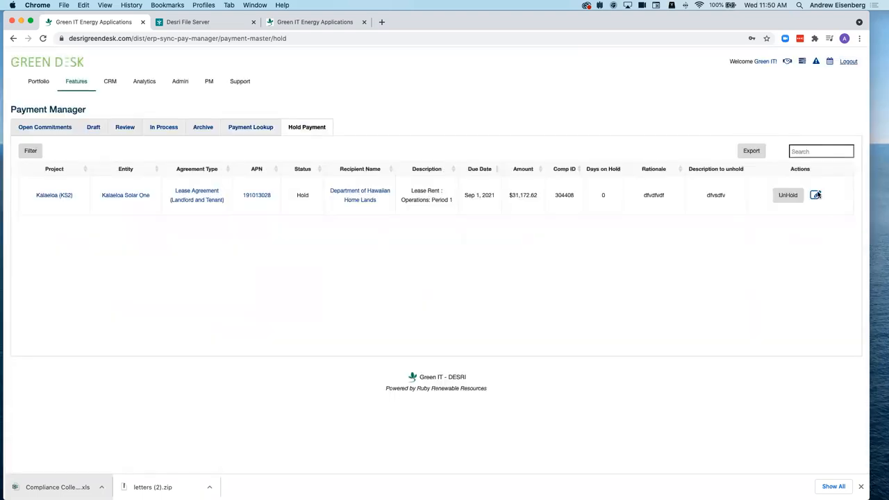
click(815, 195)
click(341, 310)
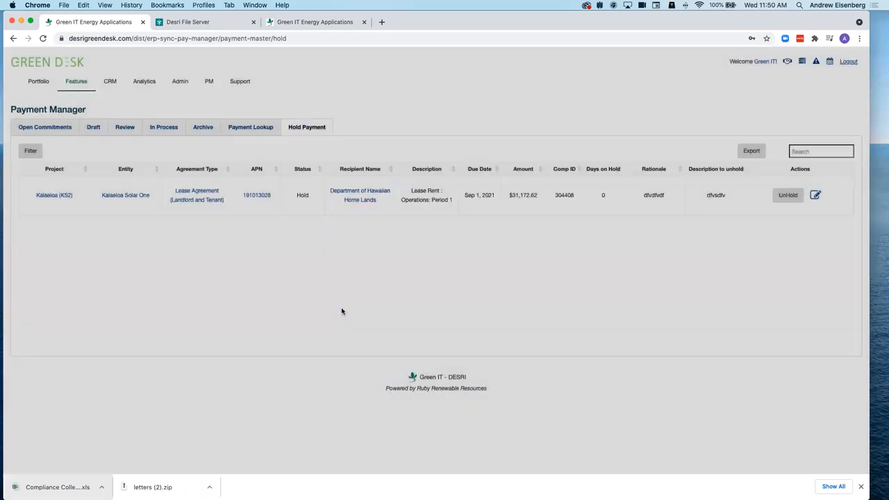
click(787, 195)
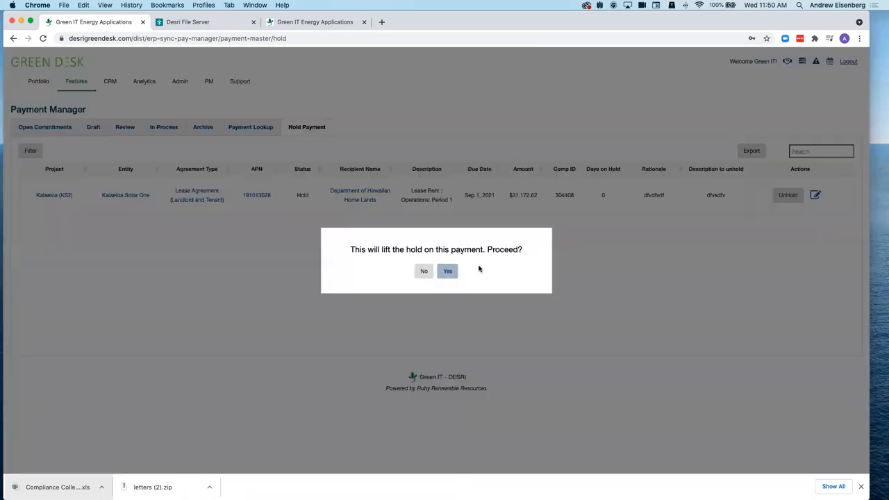
click(447, 272)
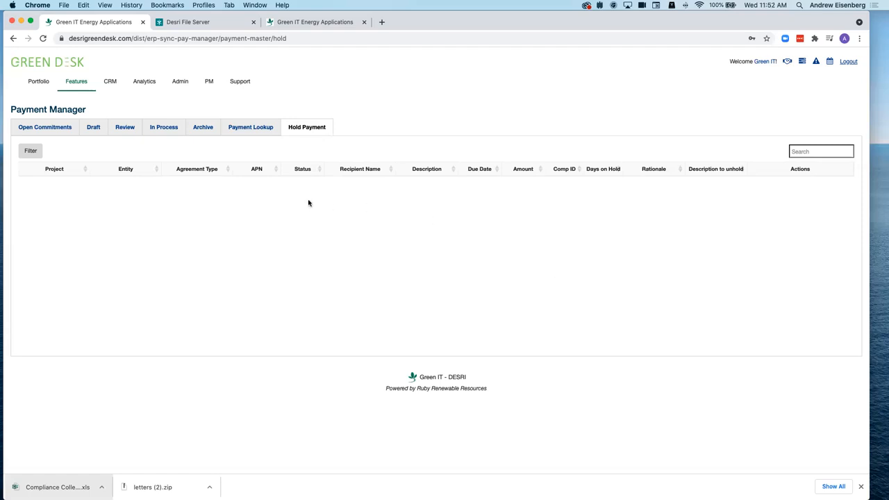
- Go from Payment Lookup back to Open Commitments and bring up the Support menu
click(249, 130)
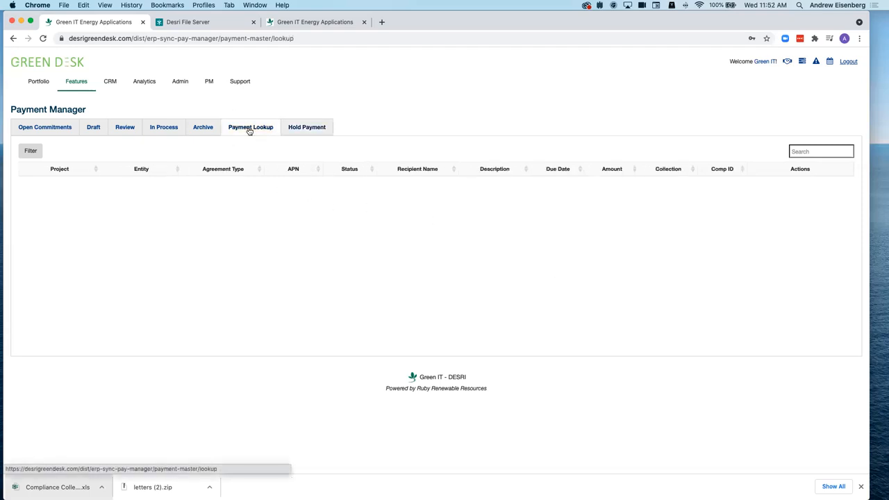
click(47, 130)
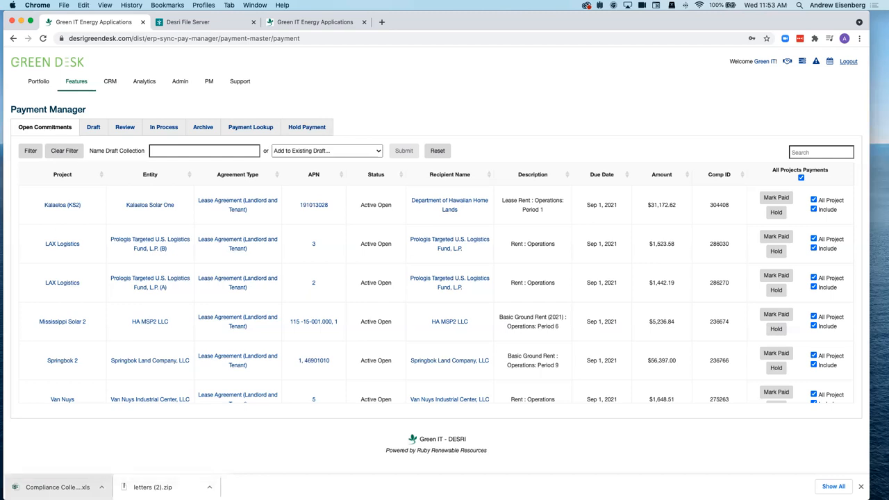
click(238, 83)
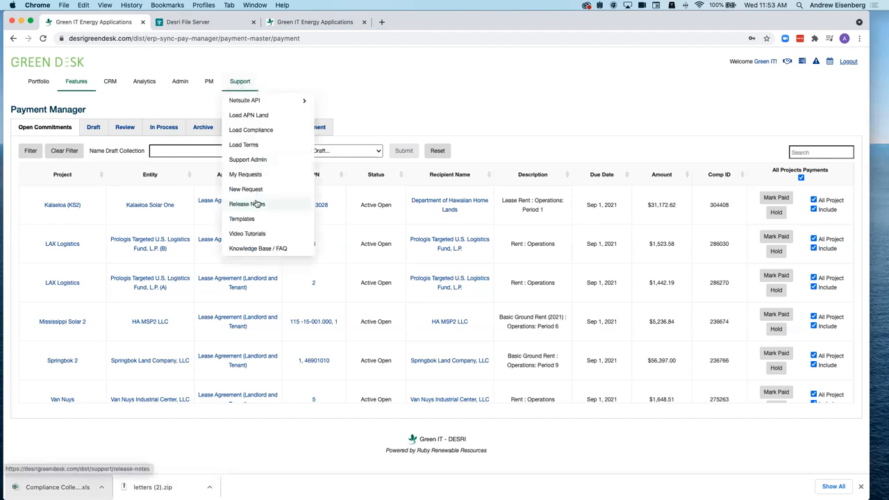